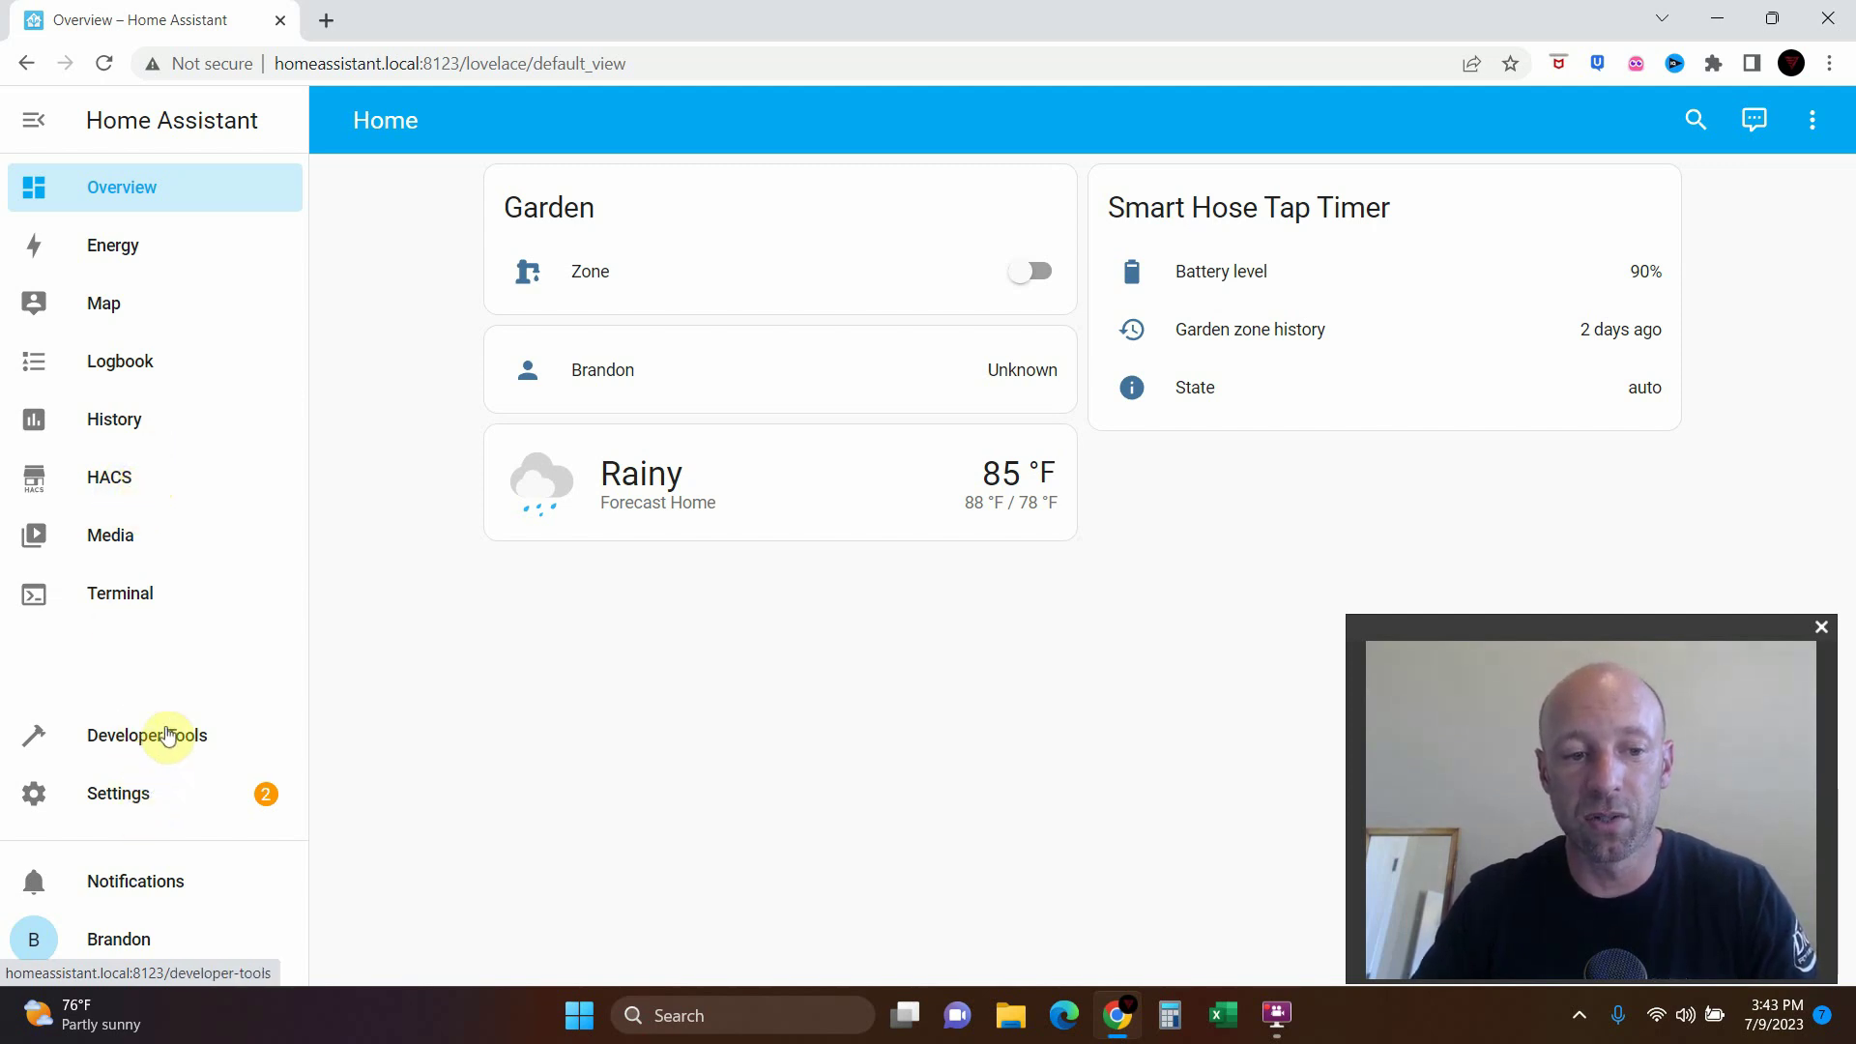
- Start adding the Reolink IP NVR/camera integration from Devices & Services
left_click(143, 789)
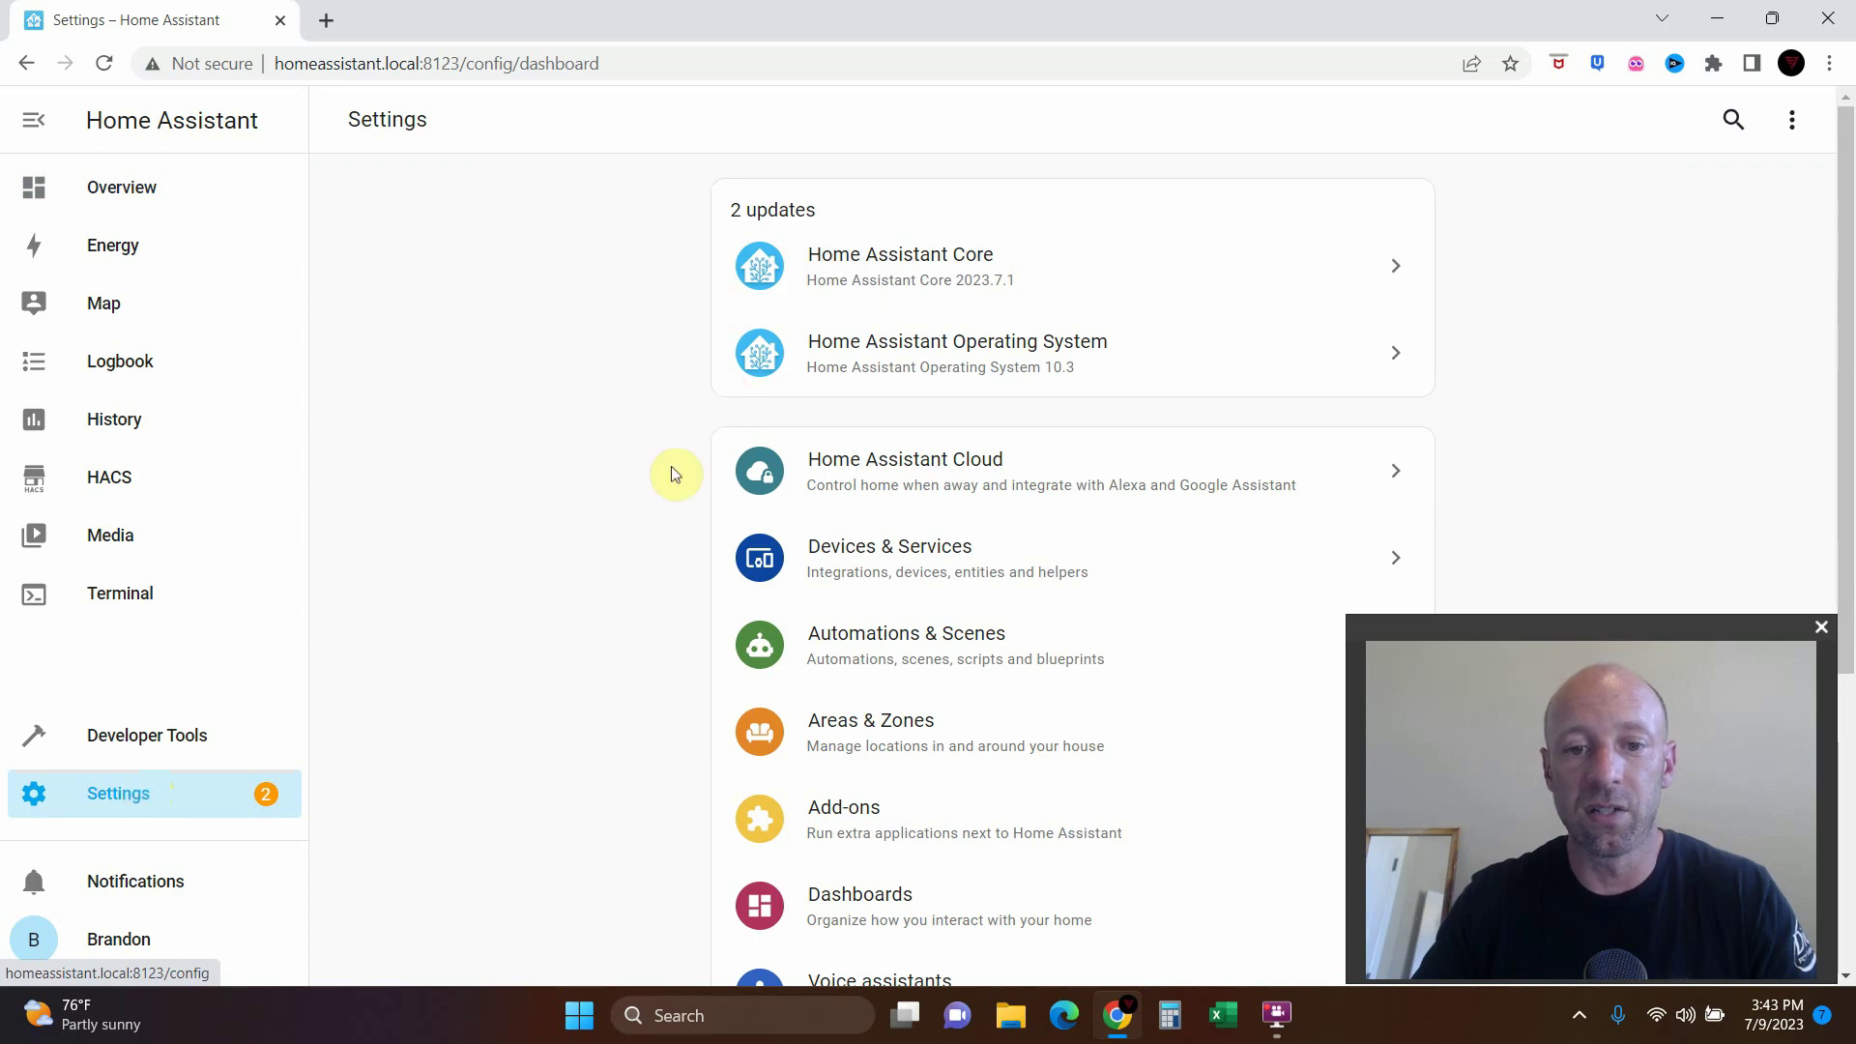
left_click(817, 557)
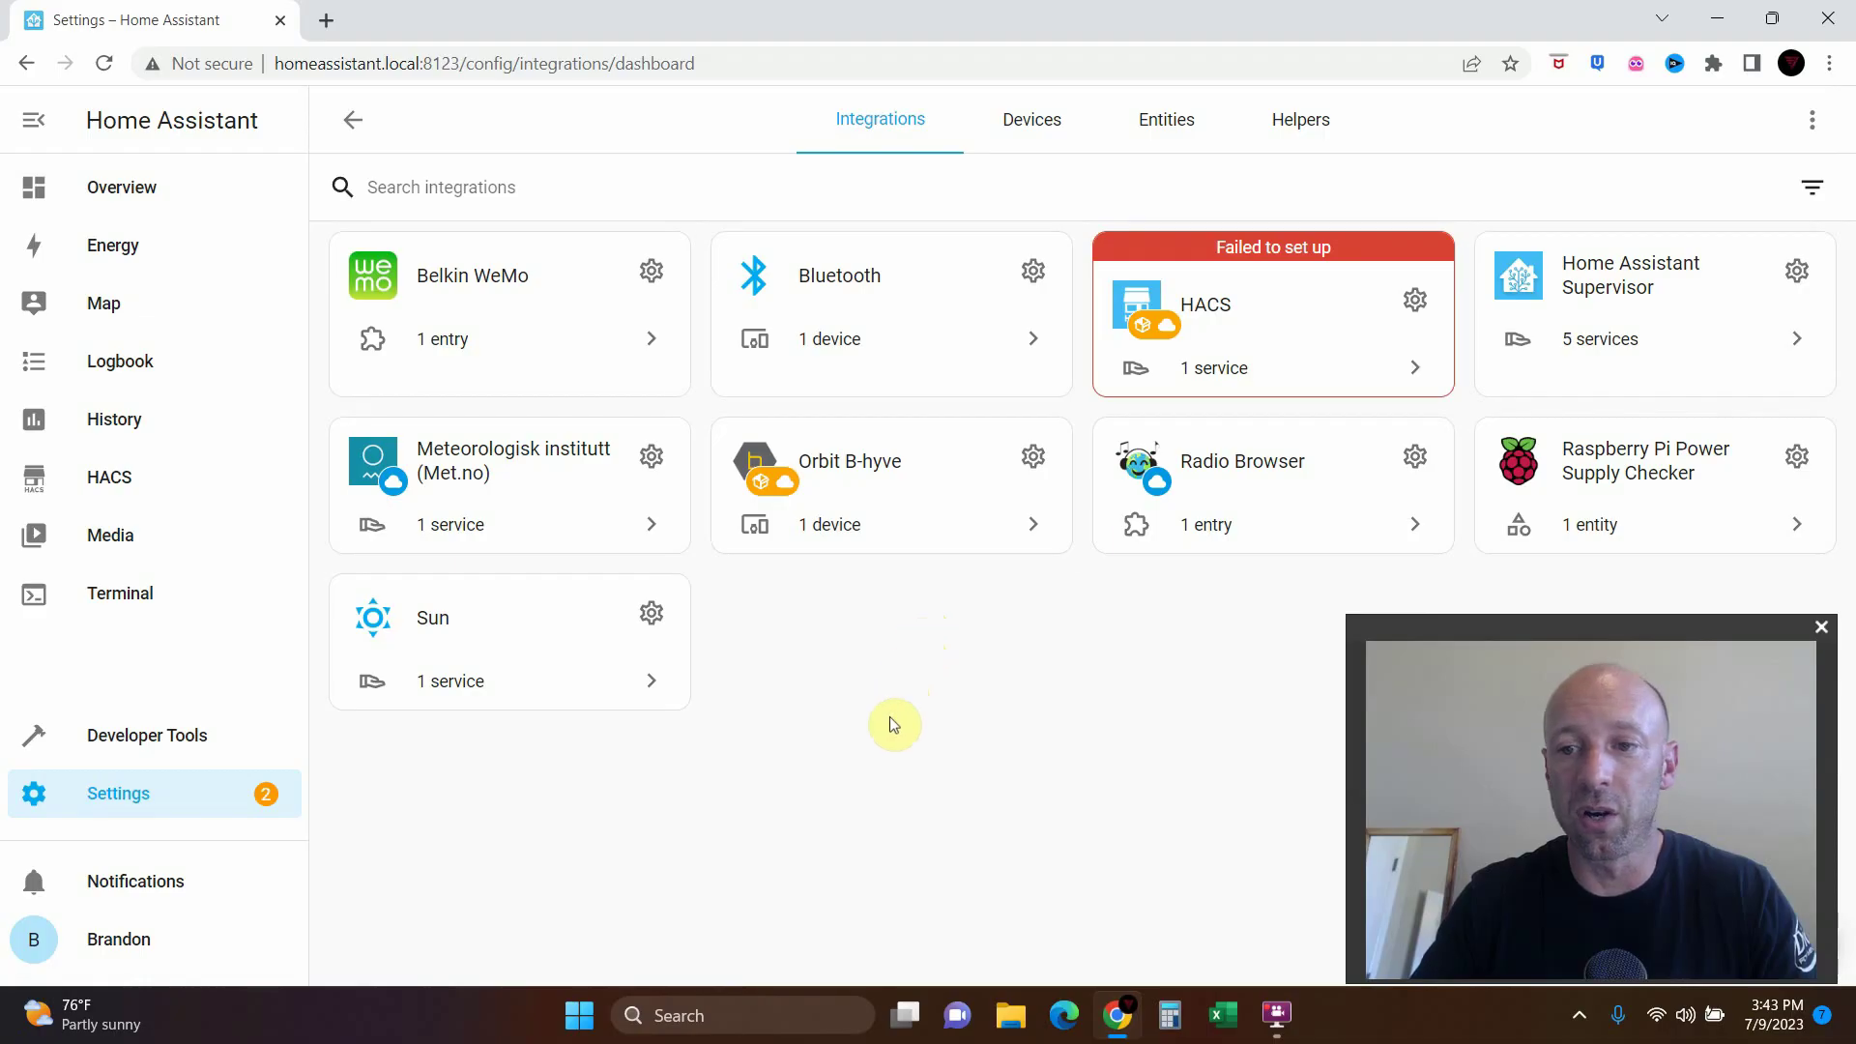
left_click_drag(1453, 638, 1499, 473)
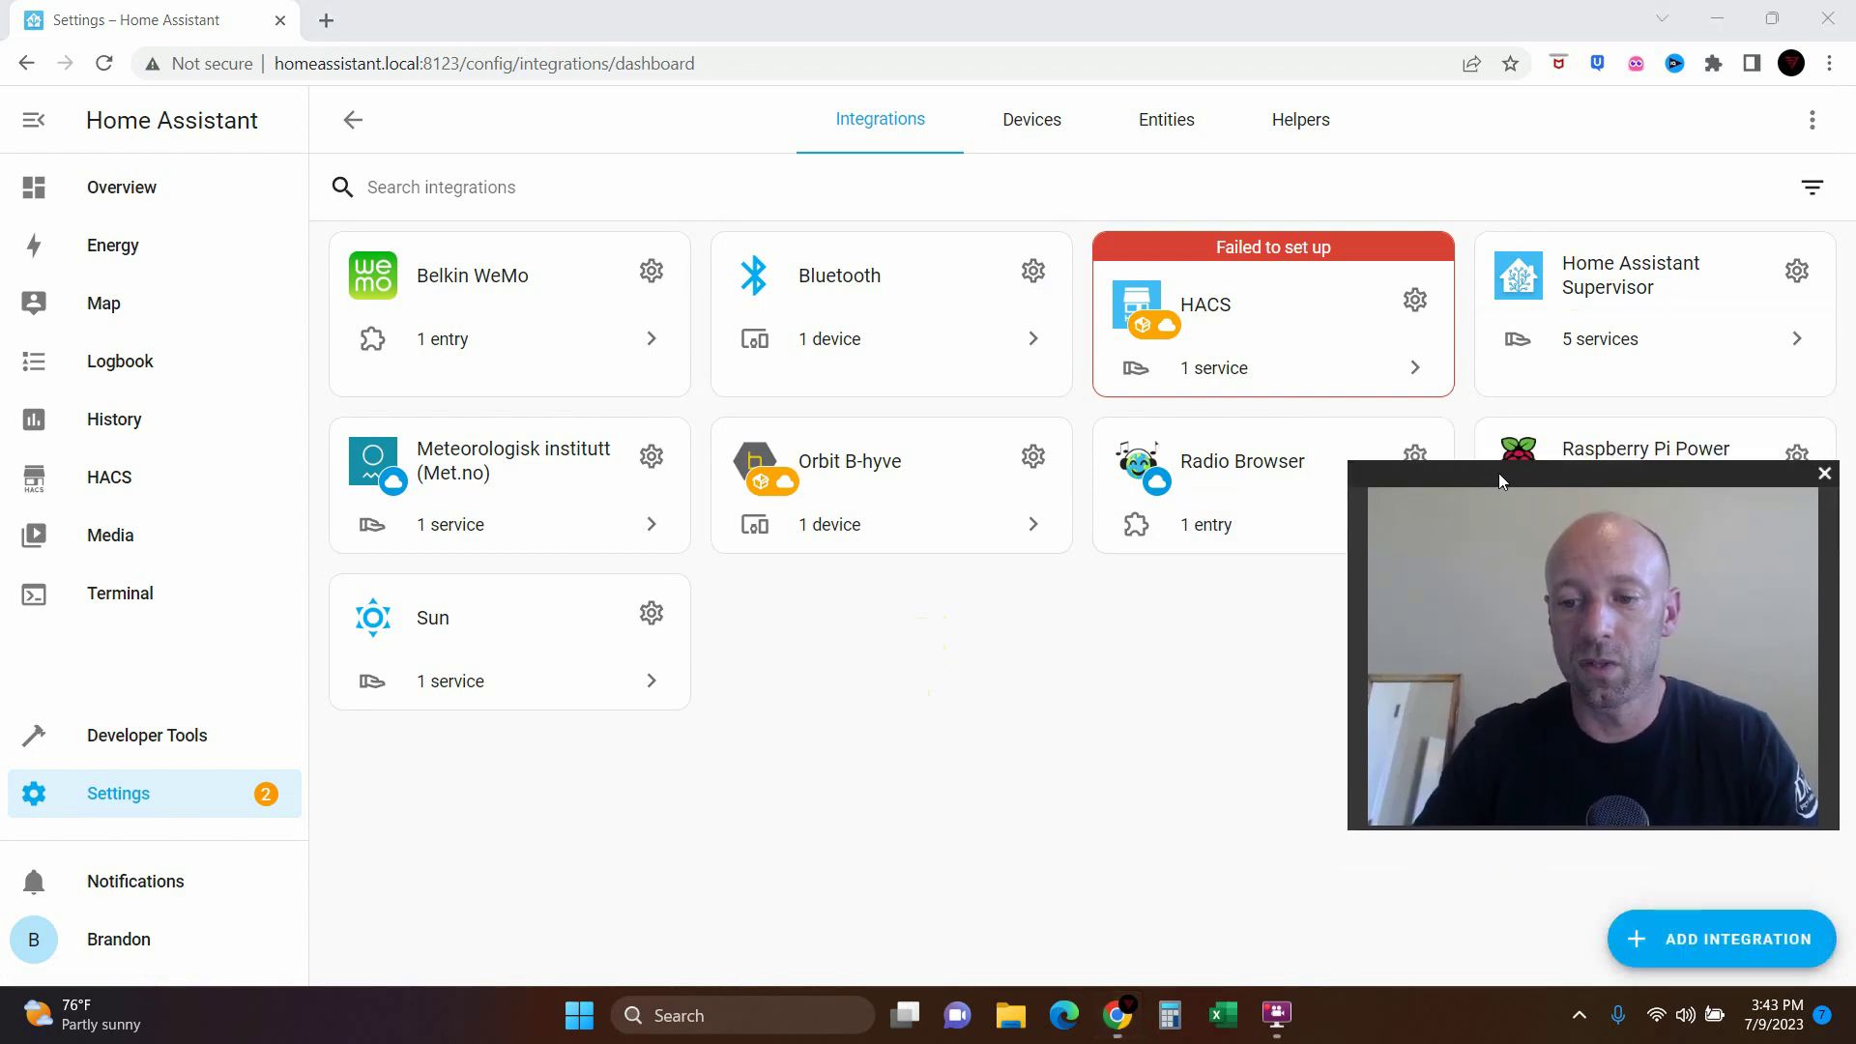
left_click(1712, 952)
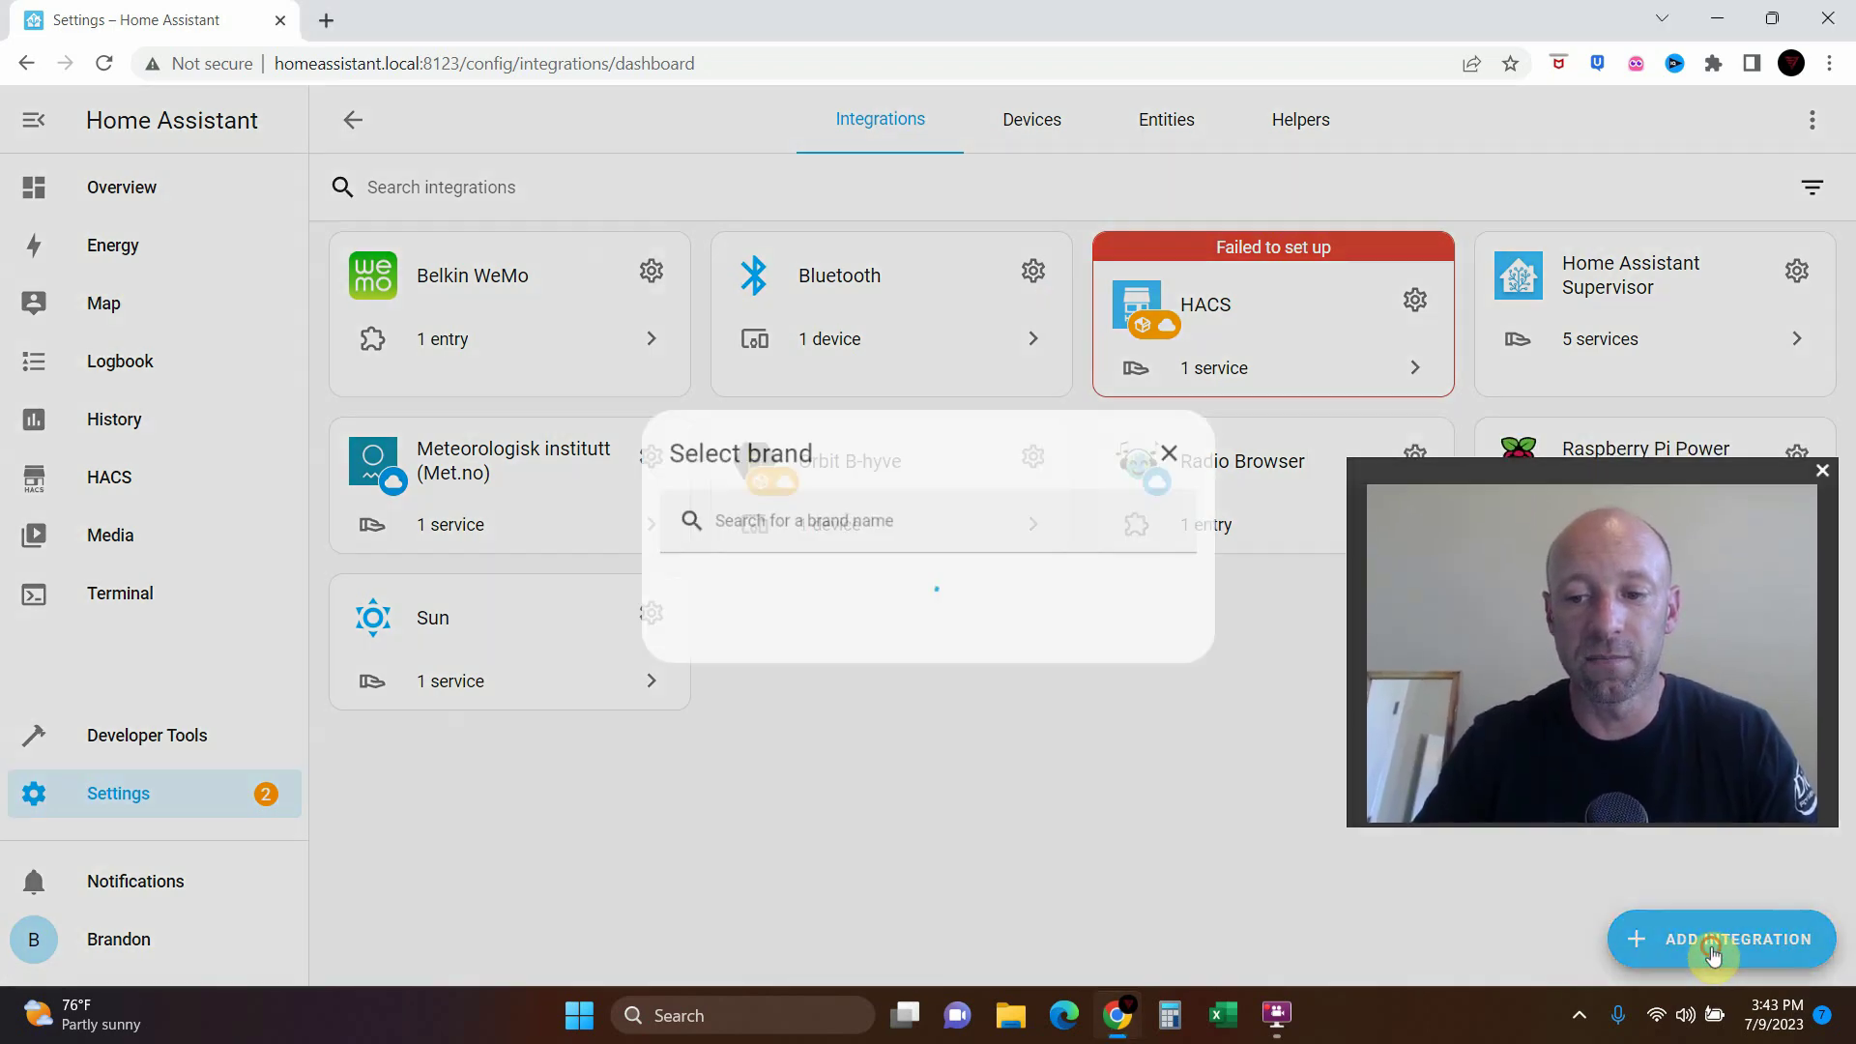
type("reo")
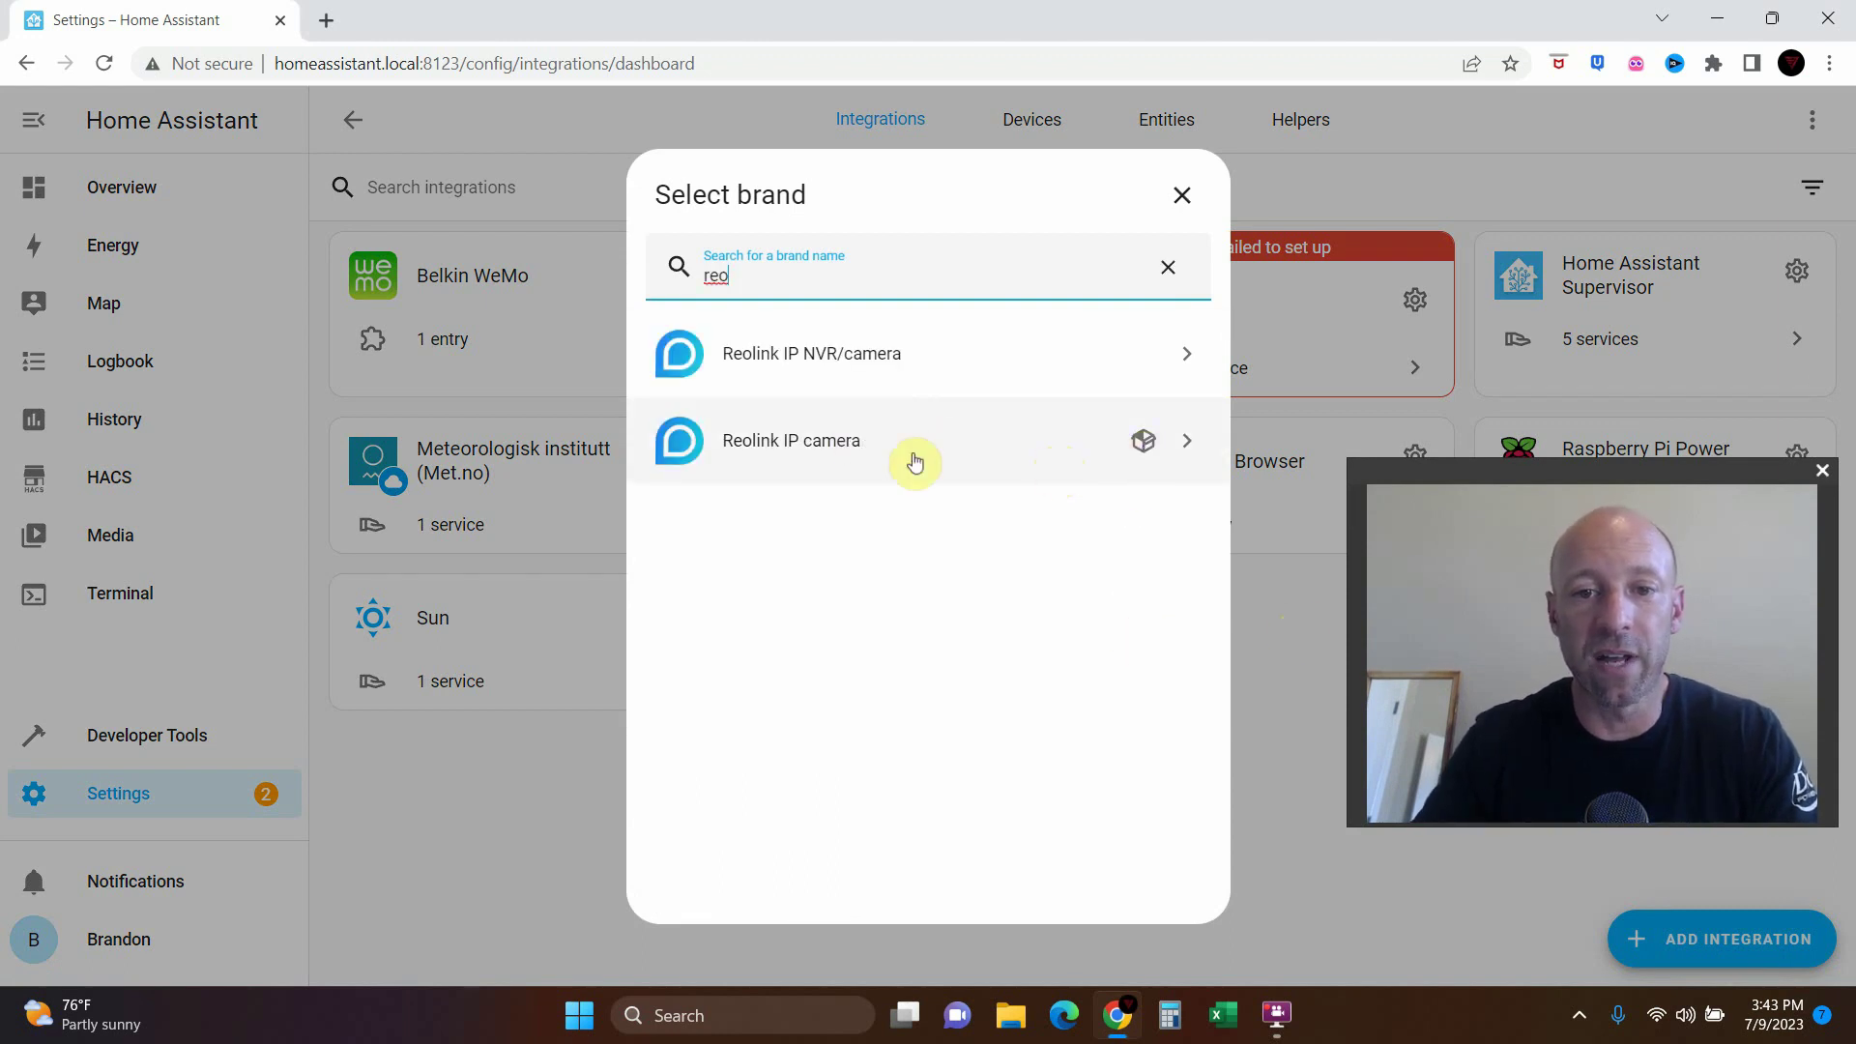
left_click(841, 358)
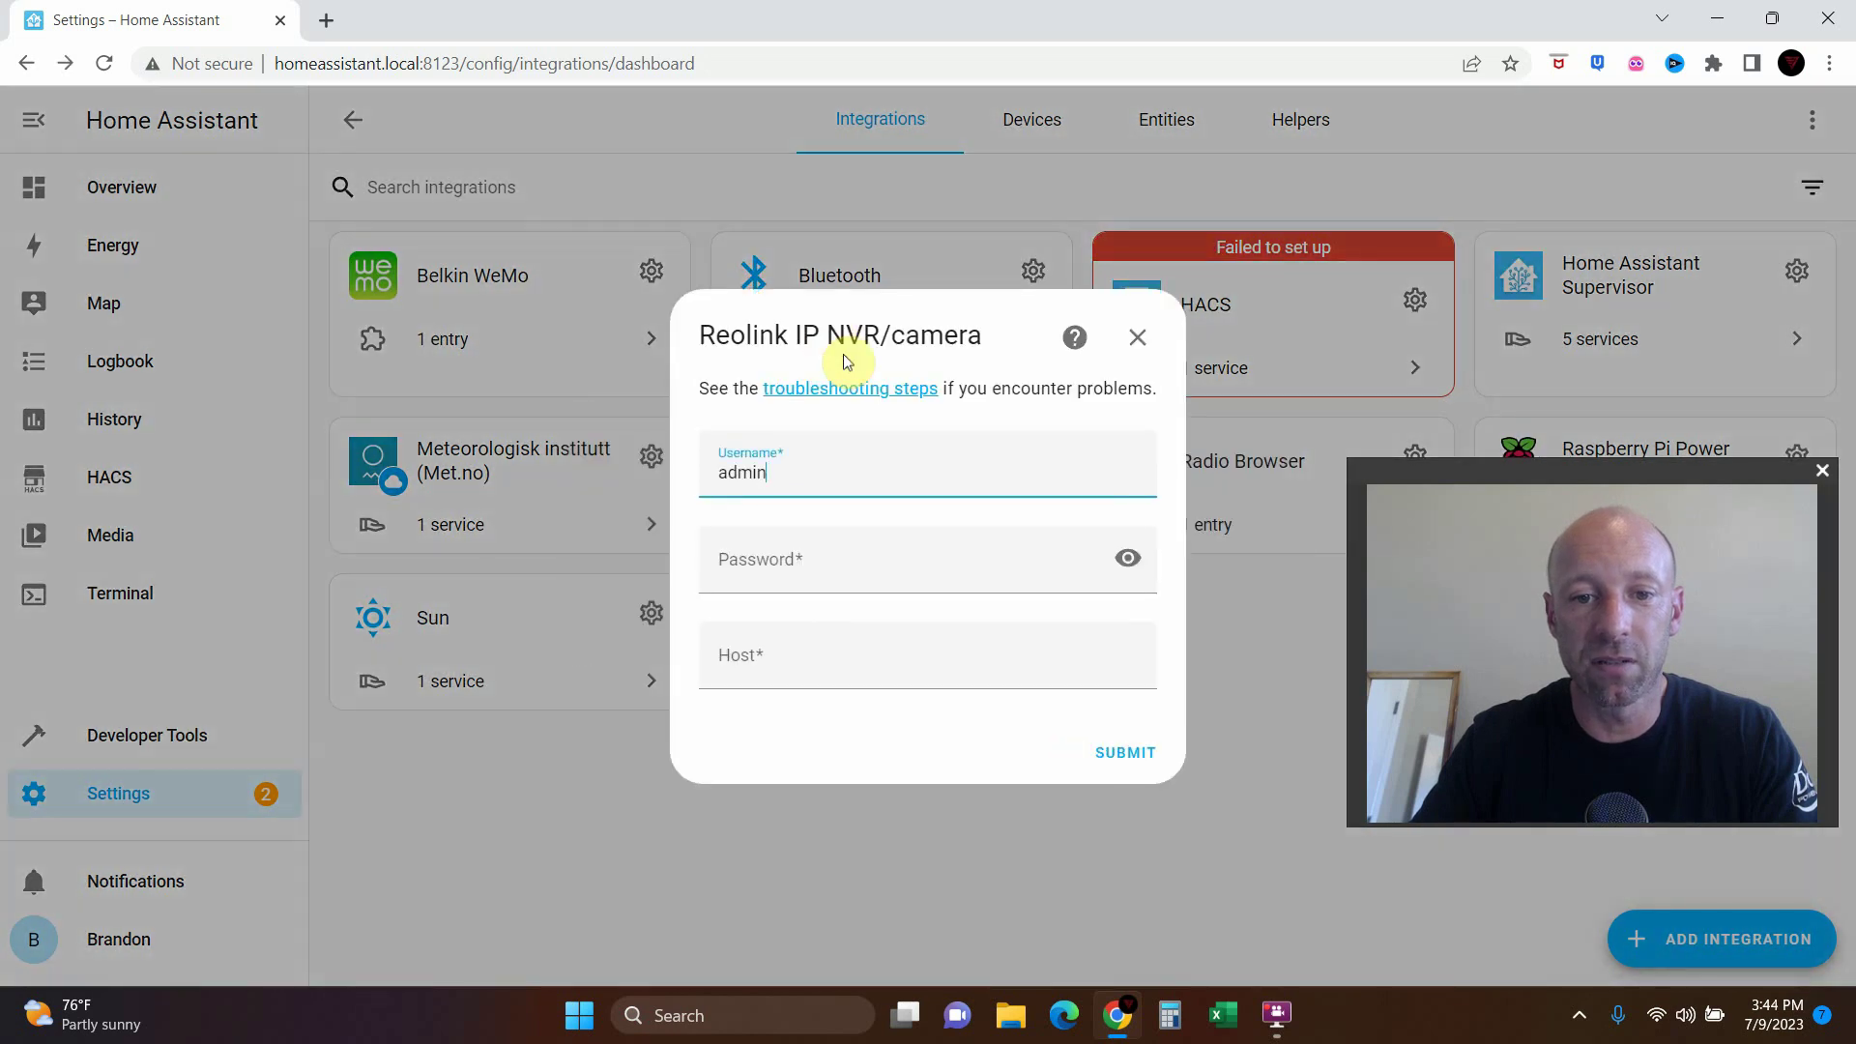
- Keep the username admin, enter the camera password, and move to the empty Host field
left_click_drag(787, 464, 675, 457)
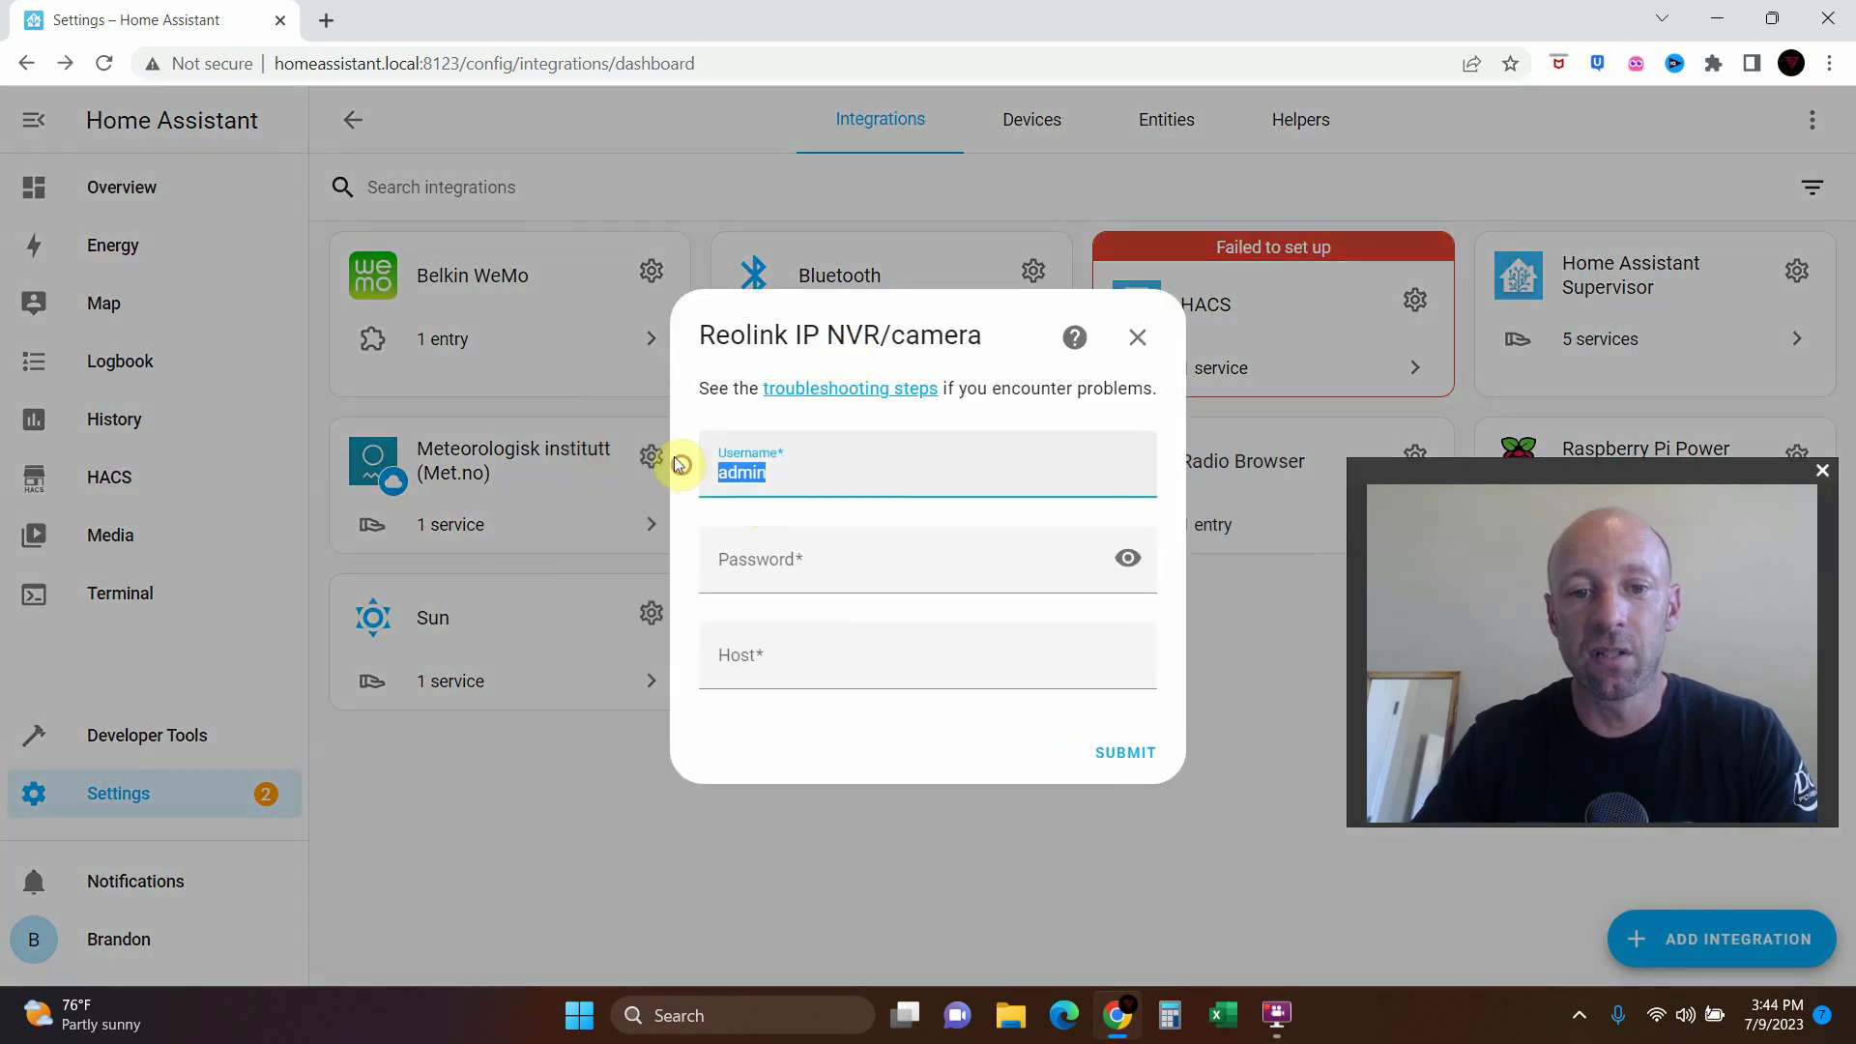
left_click(809, 562)
type("•••")
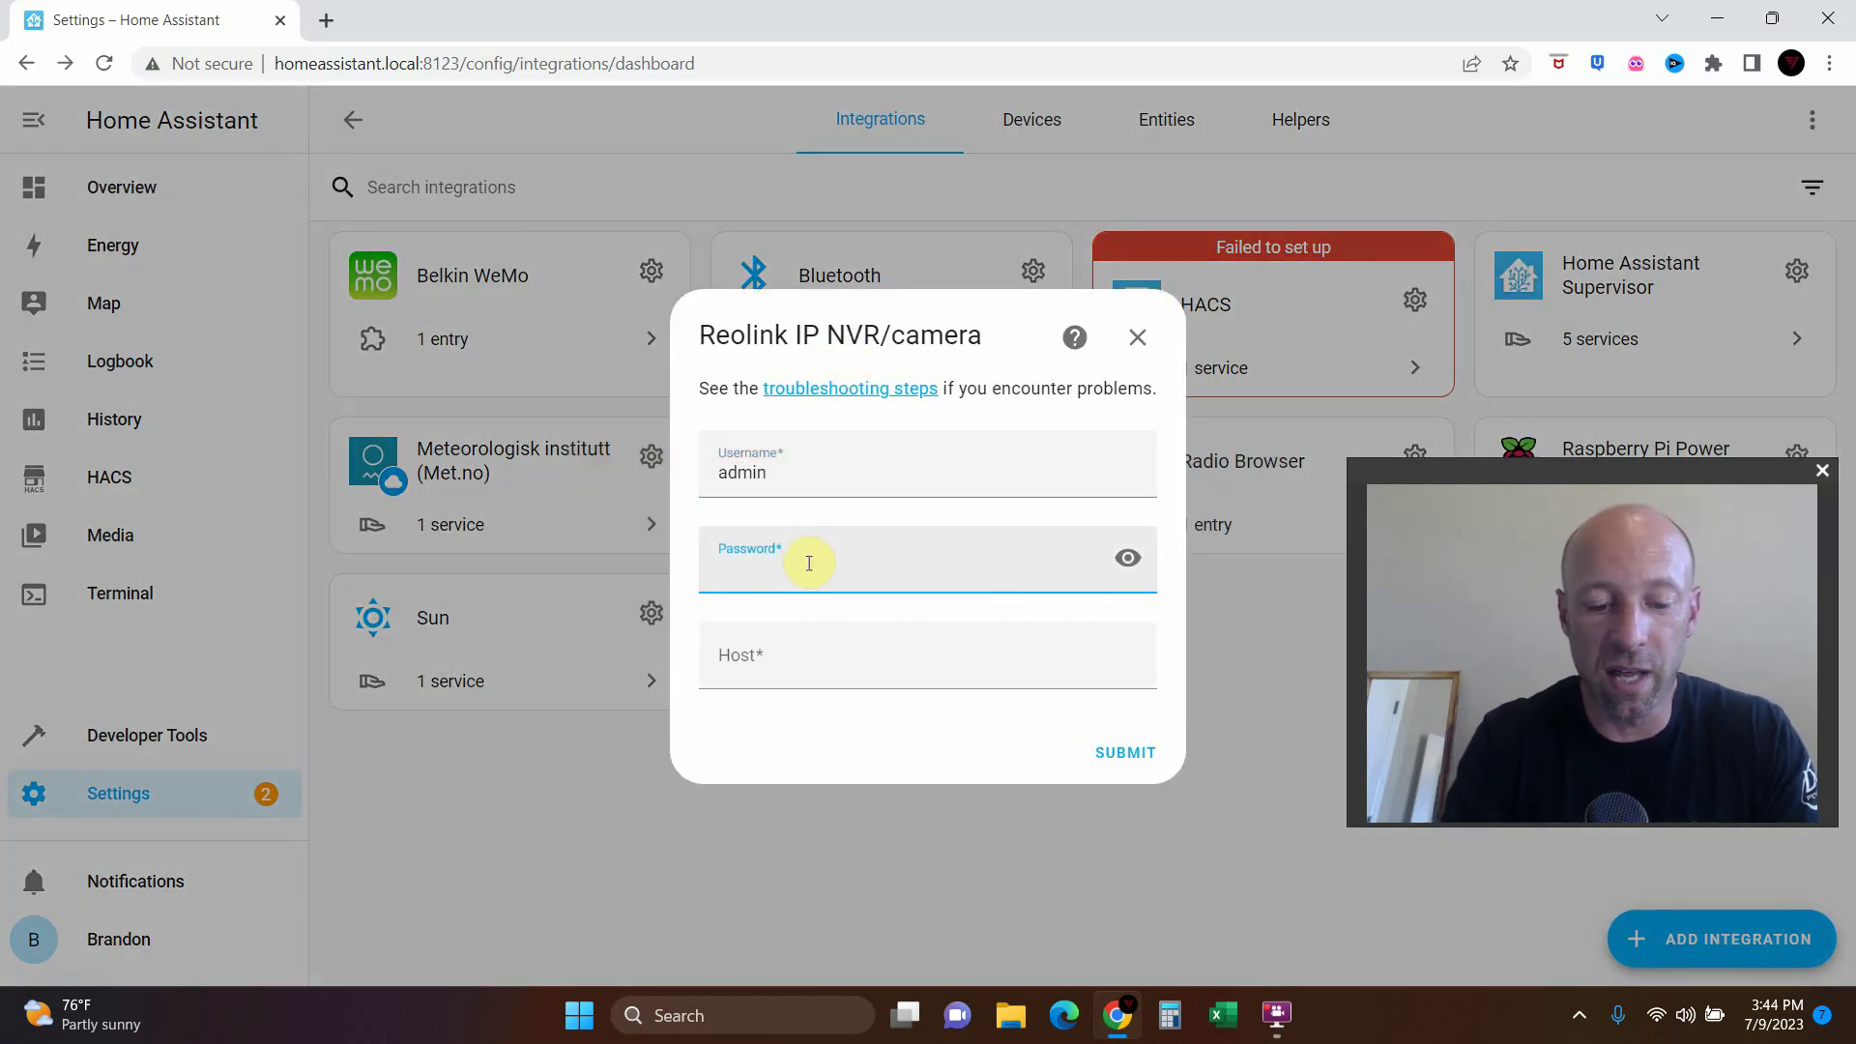
type("••••••")
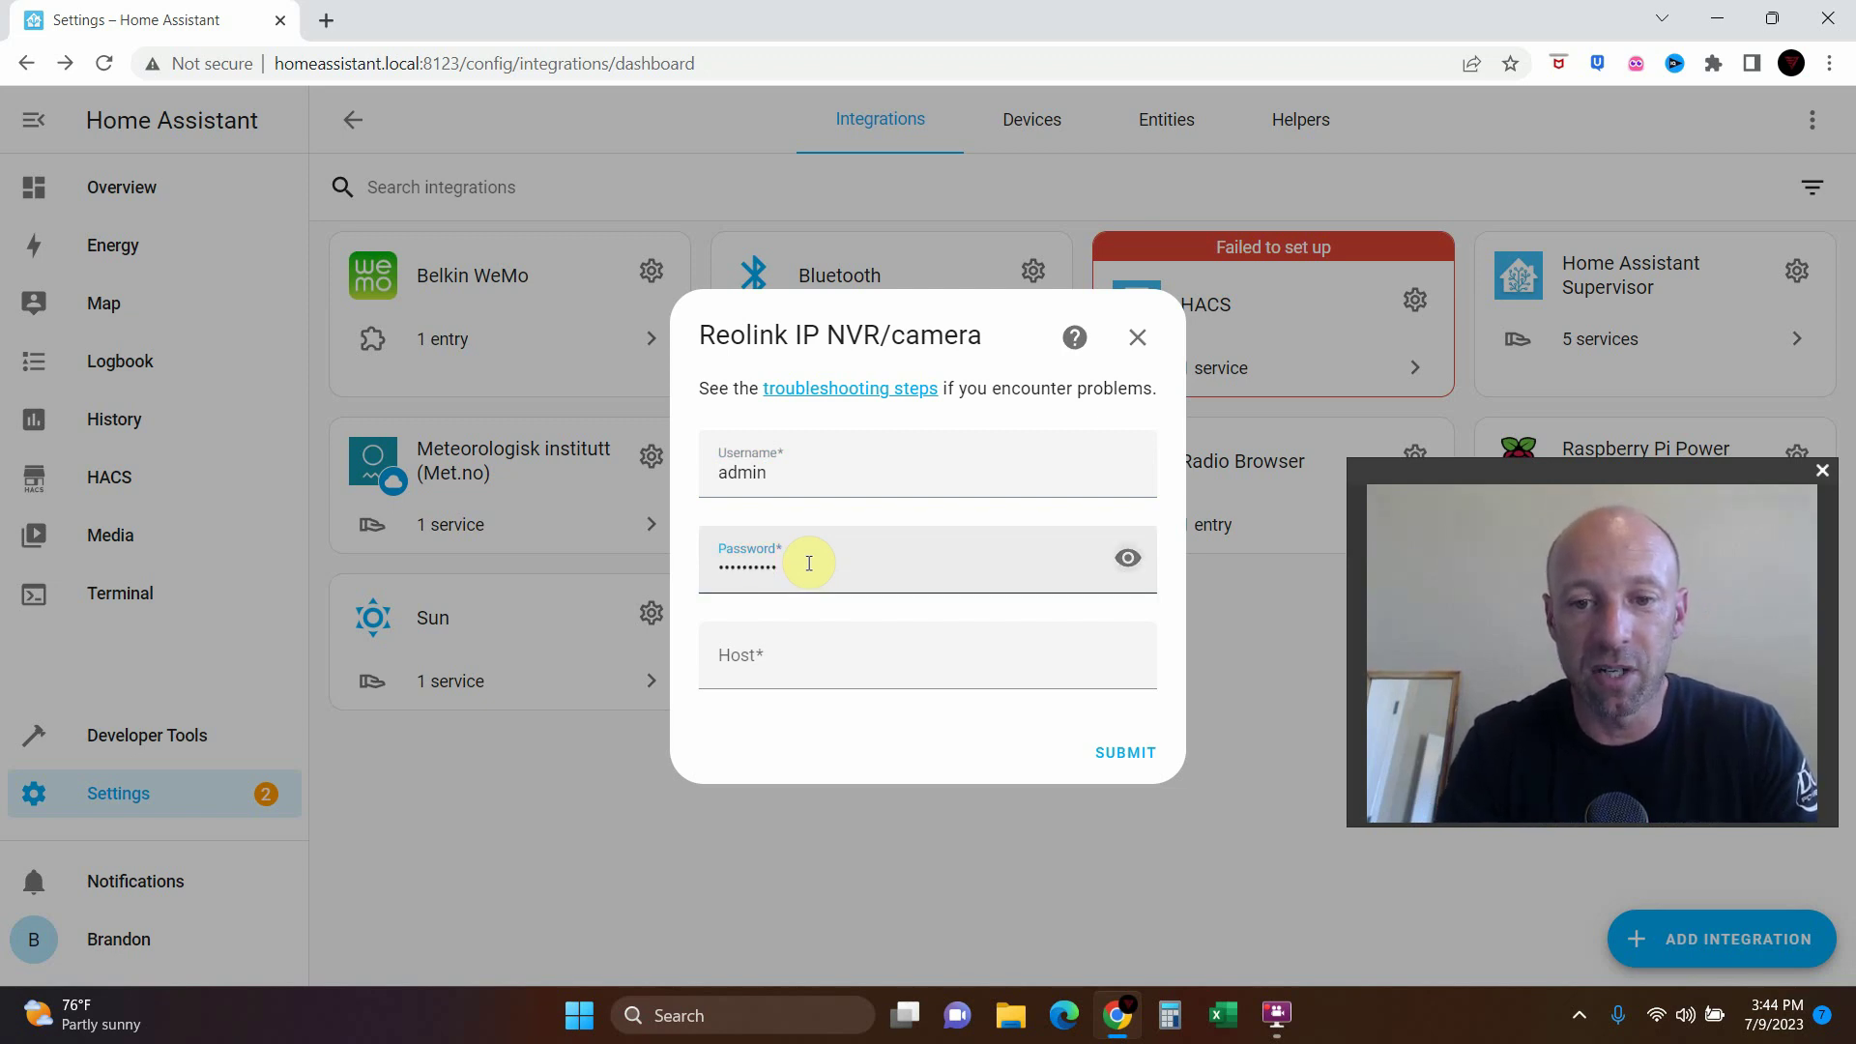
key("Tab")
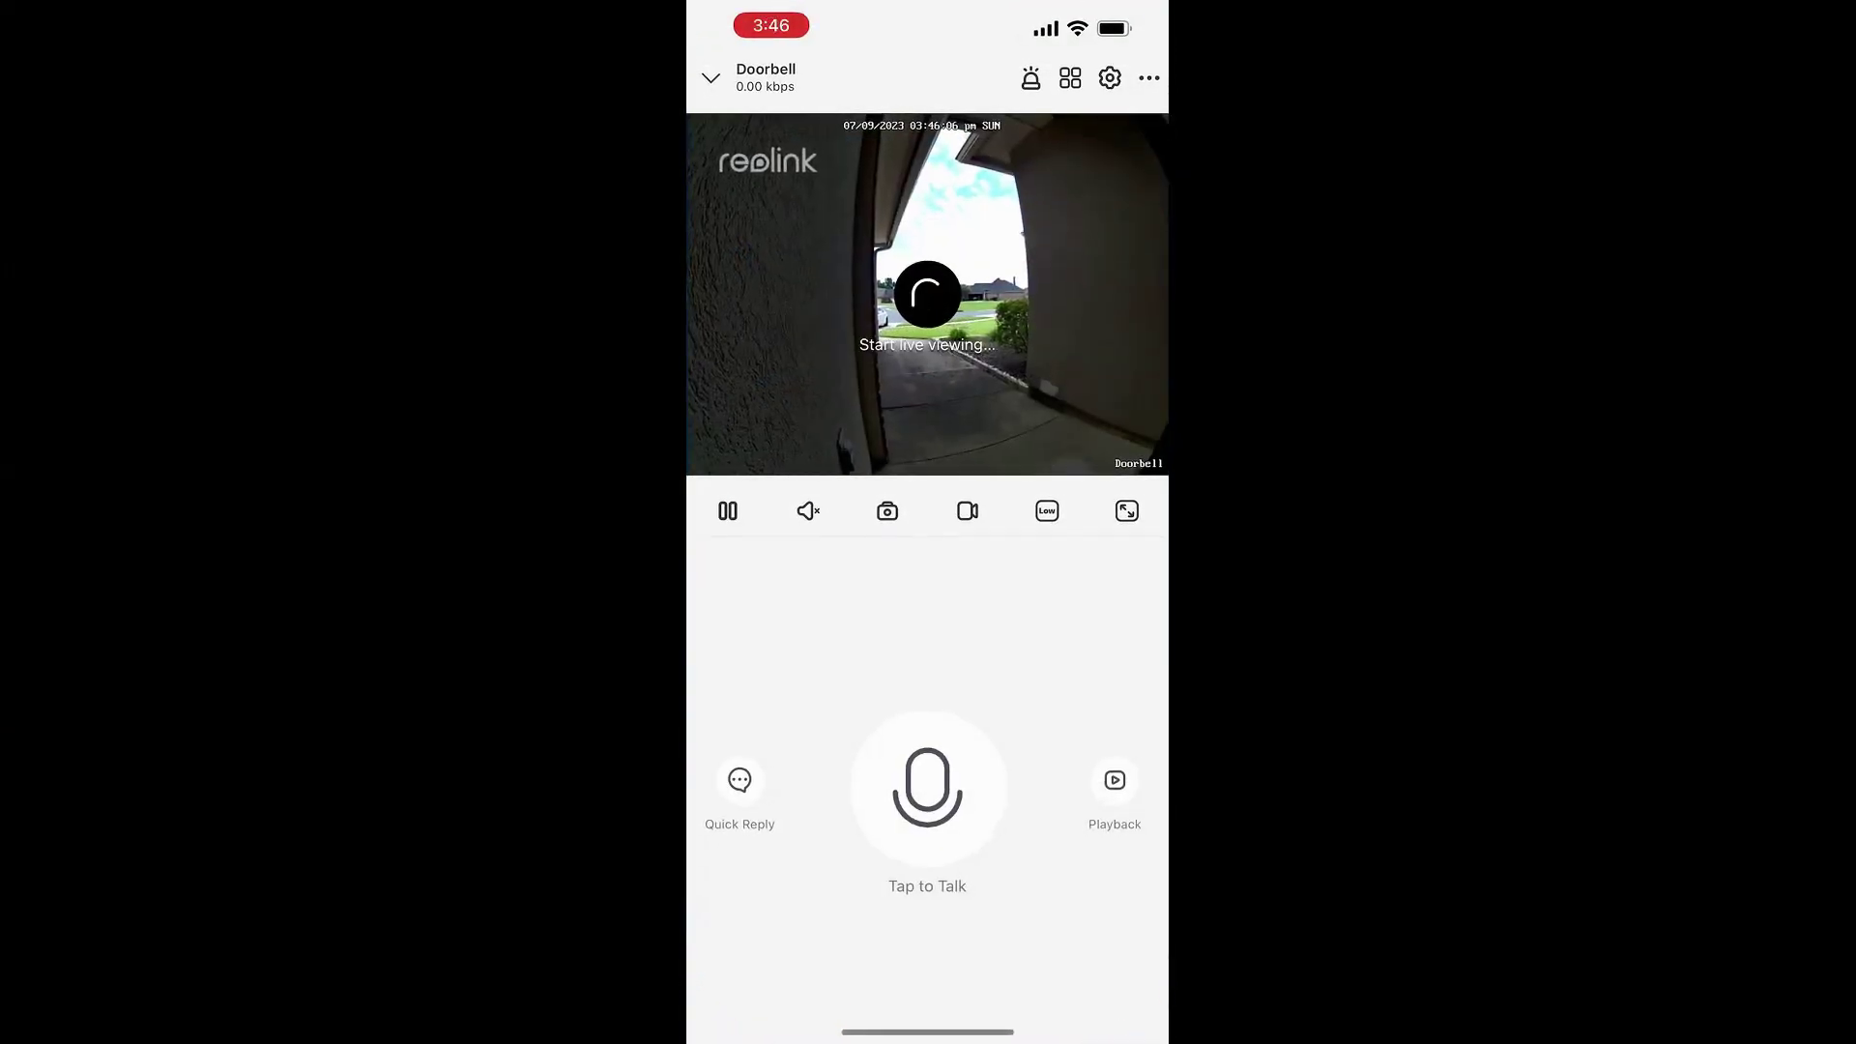
- Look up the doorbell's IP address, 192.168.1.246, in the Reolink app's Network Info
left_click(1149, 78)
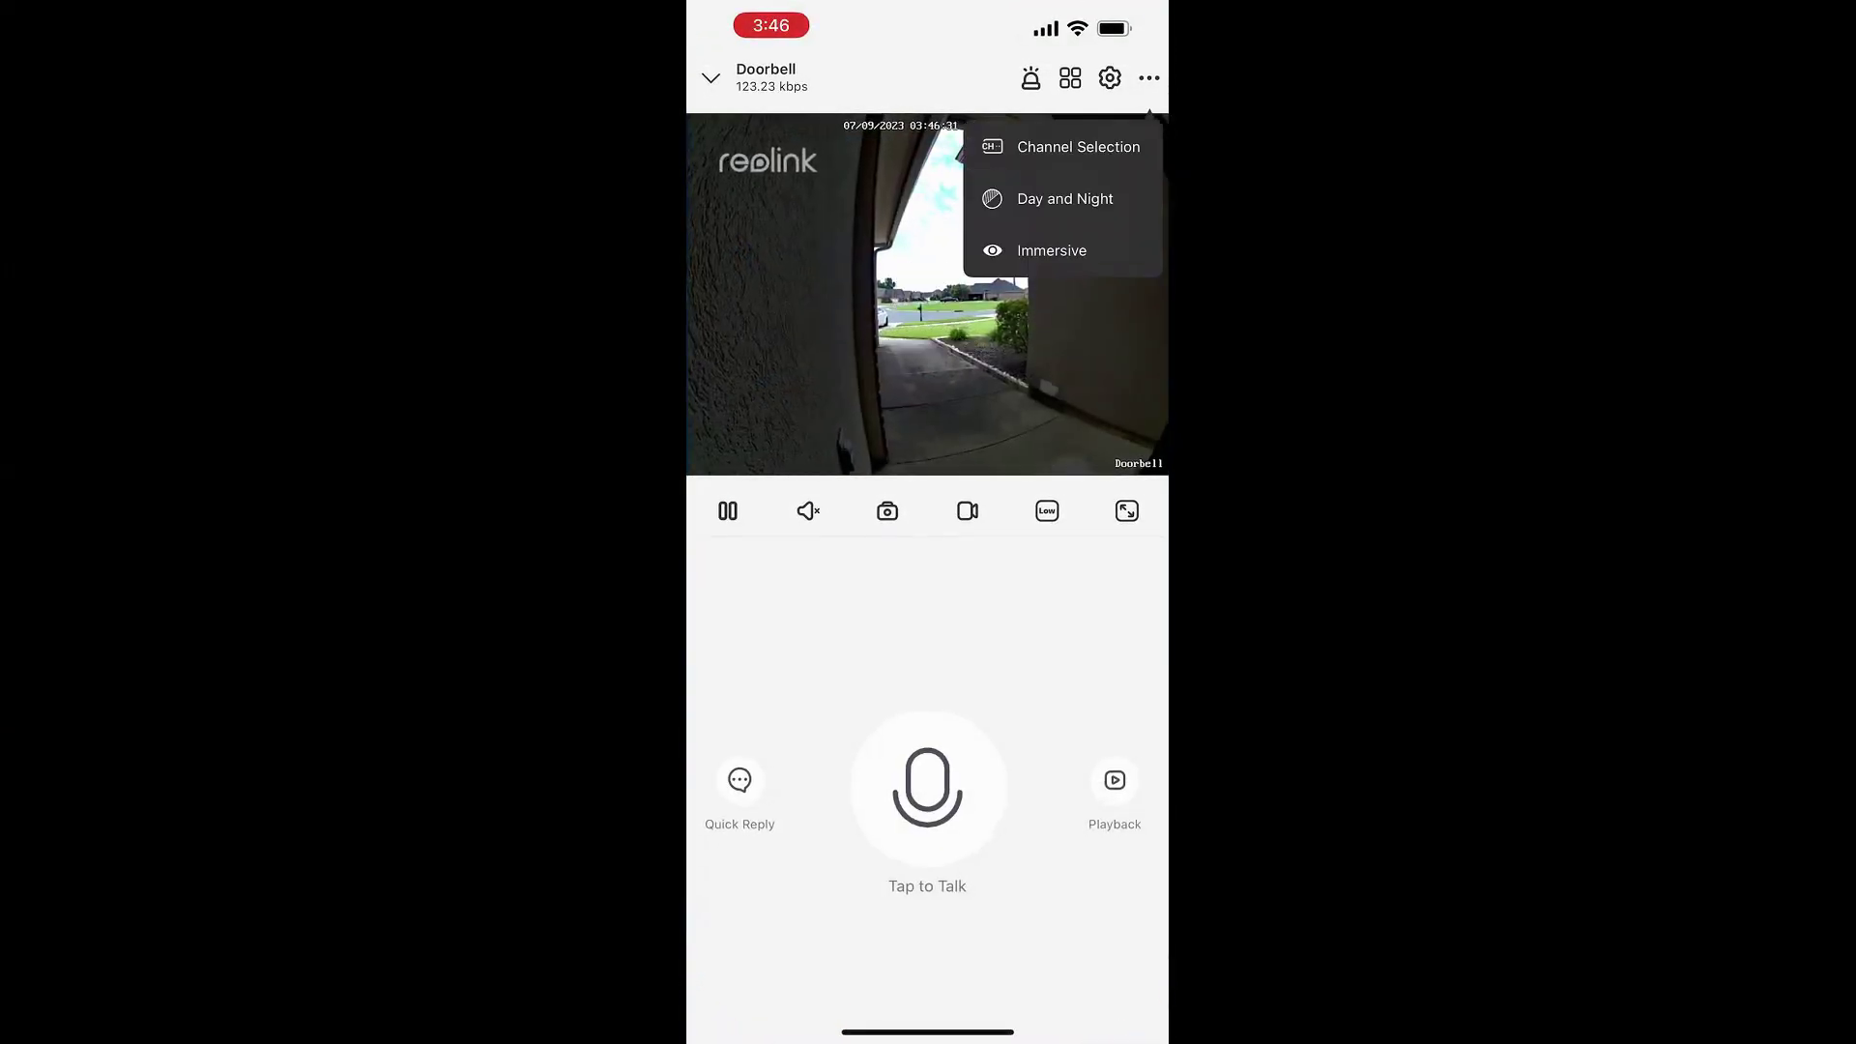
left_click(1110, 77)
left_click(1110, 77)
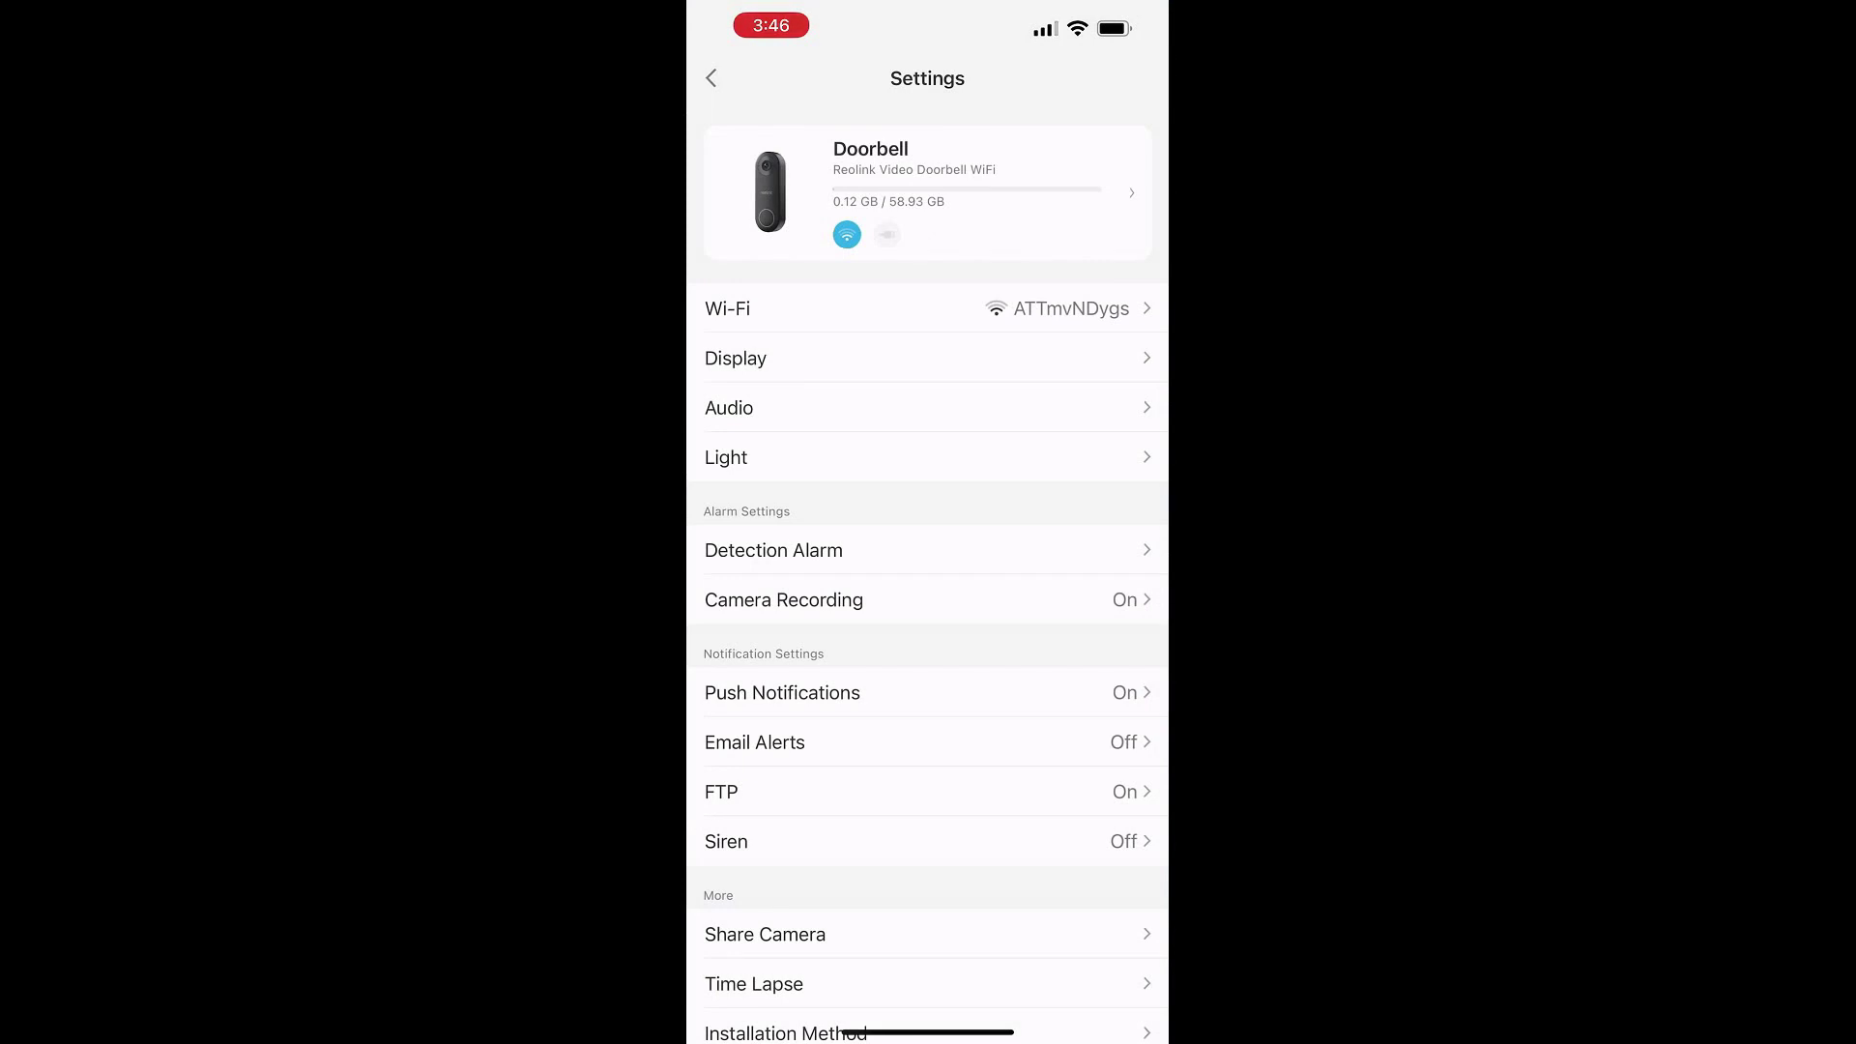
left_click(928, 192)
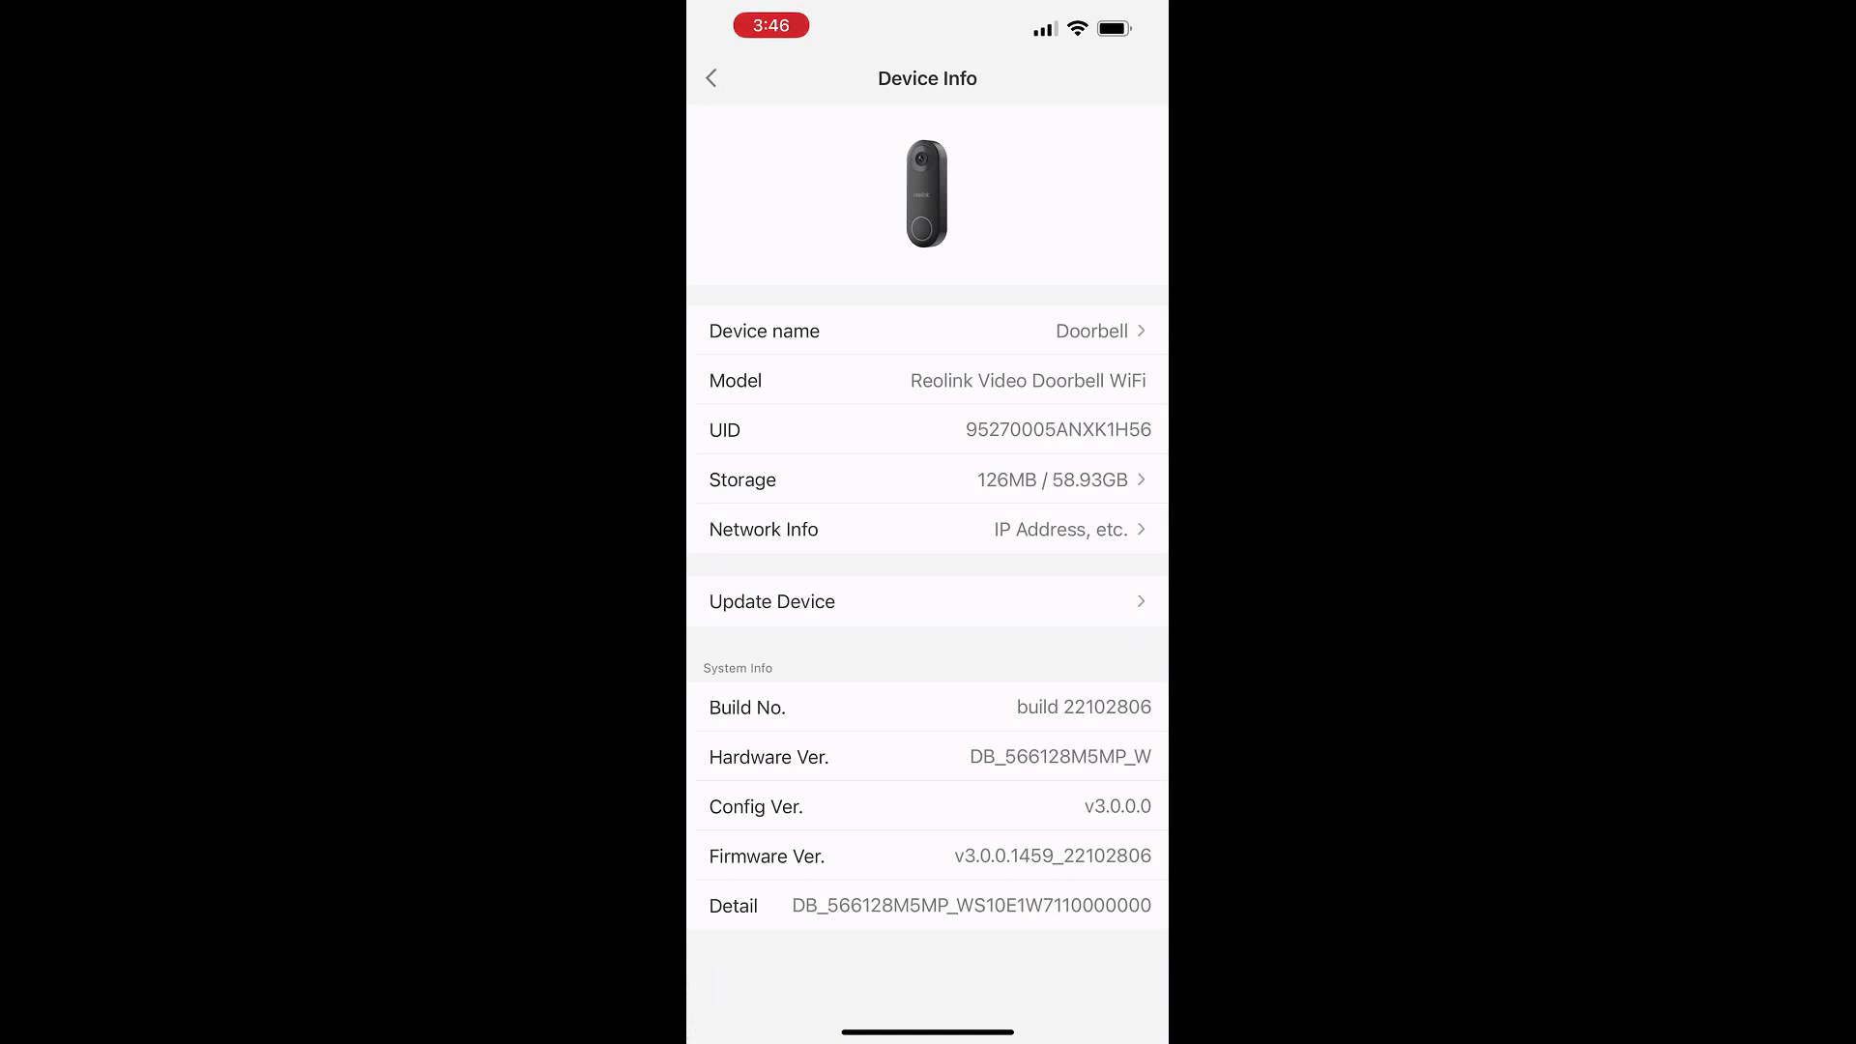
left_click(927, 529)
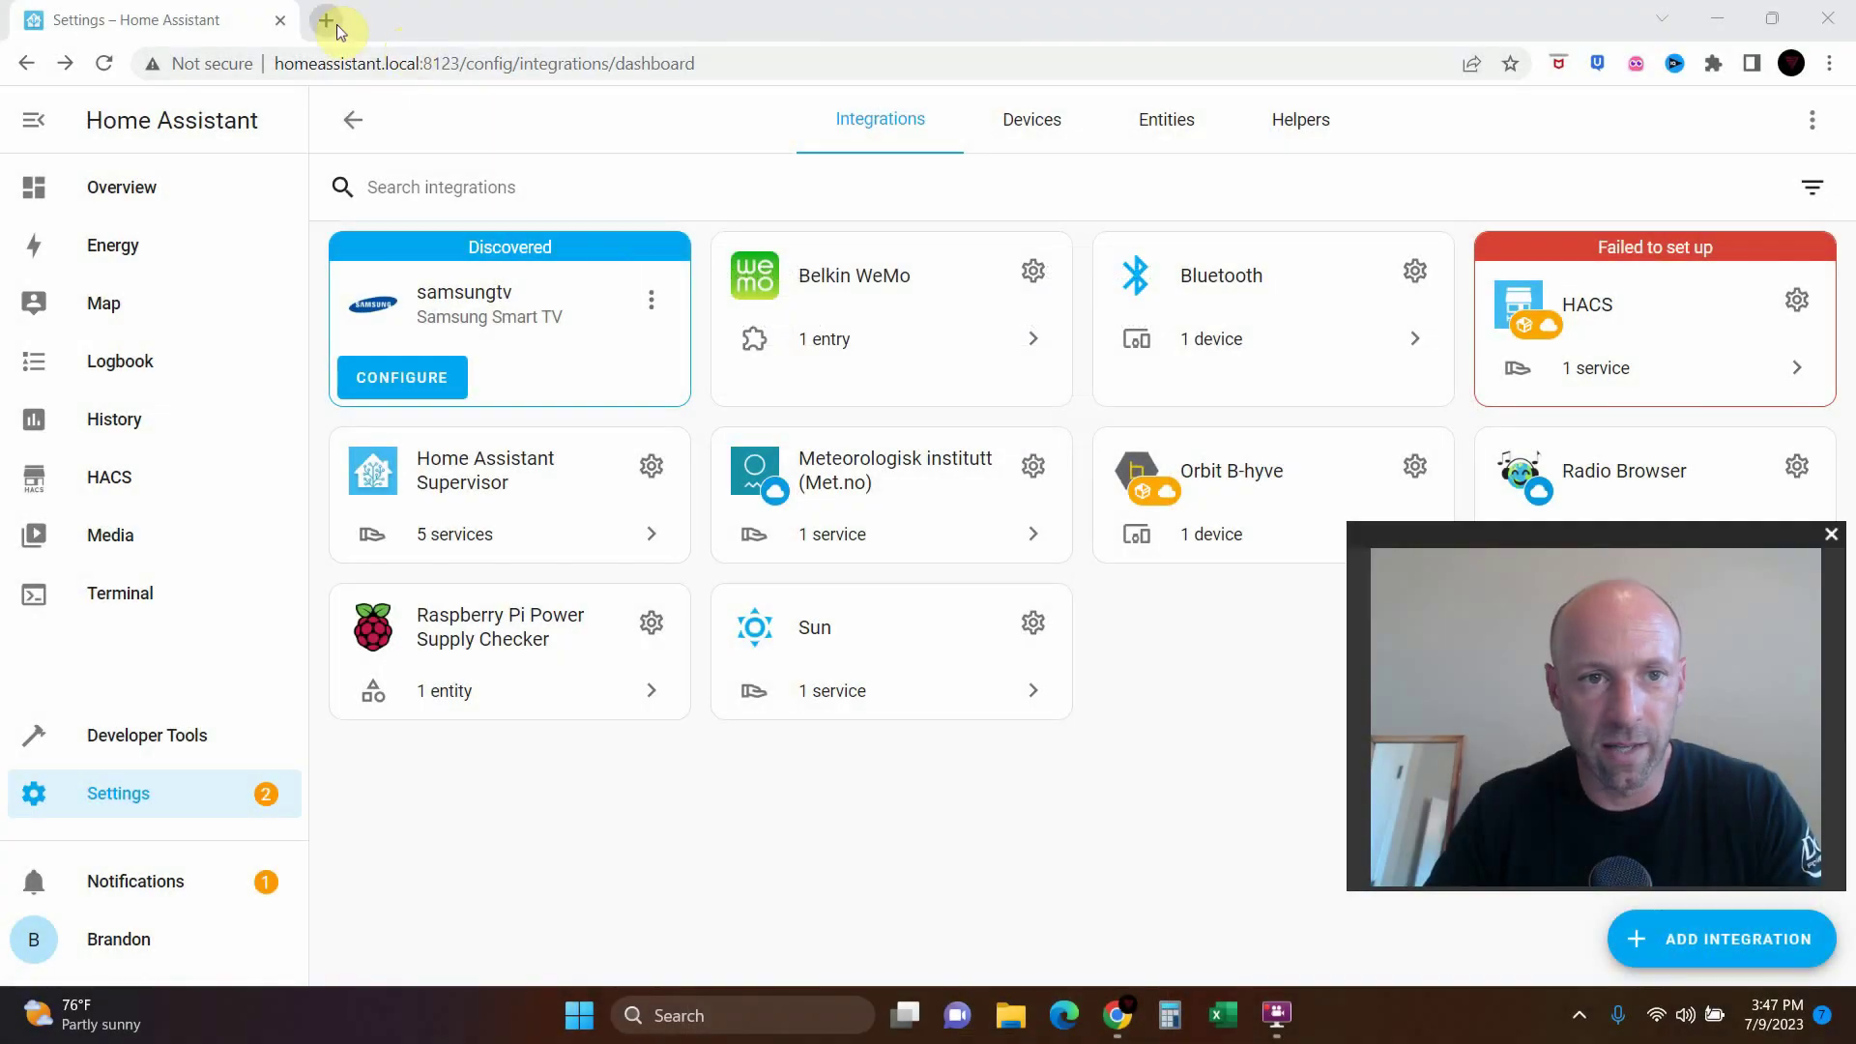
left_click(323, 20)
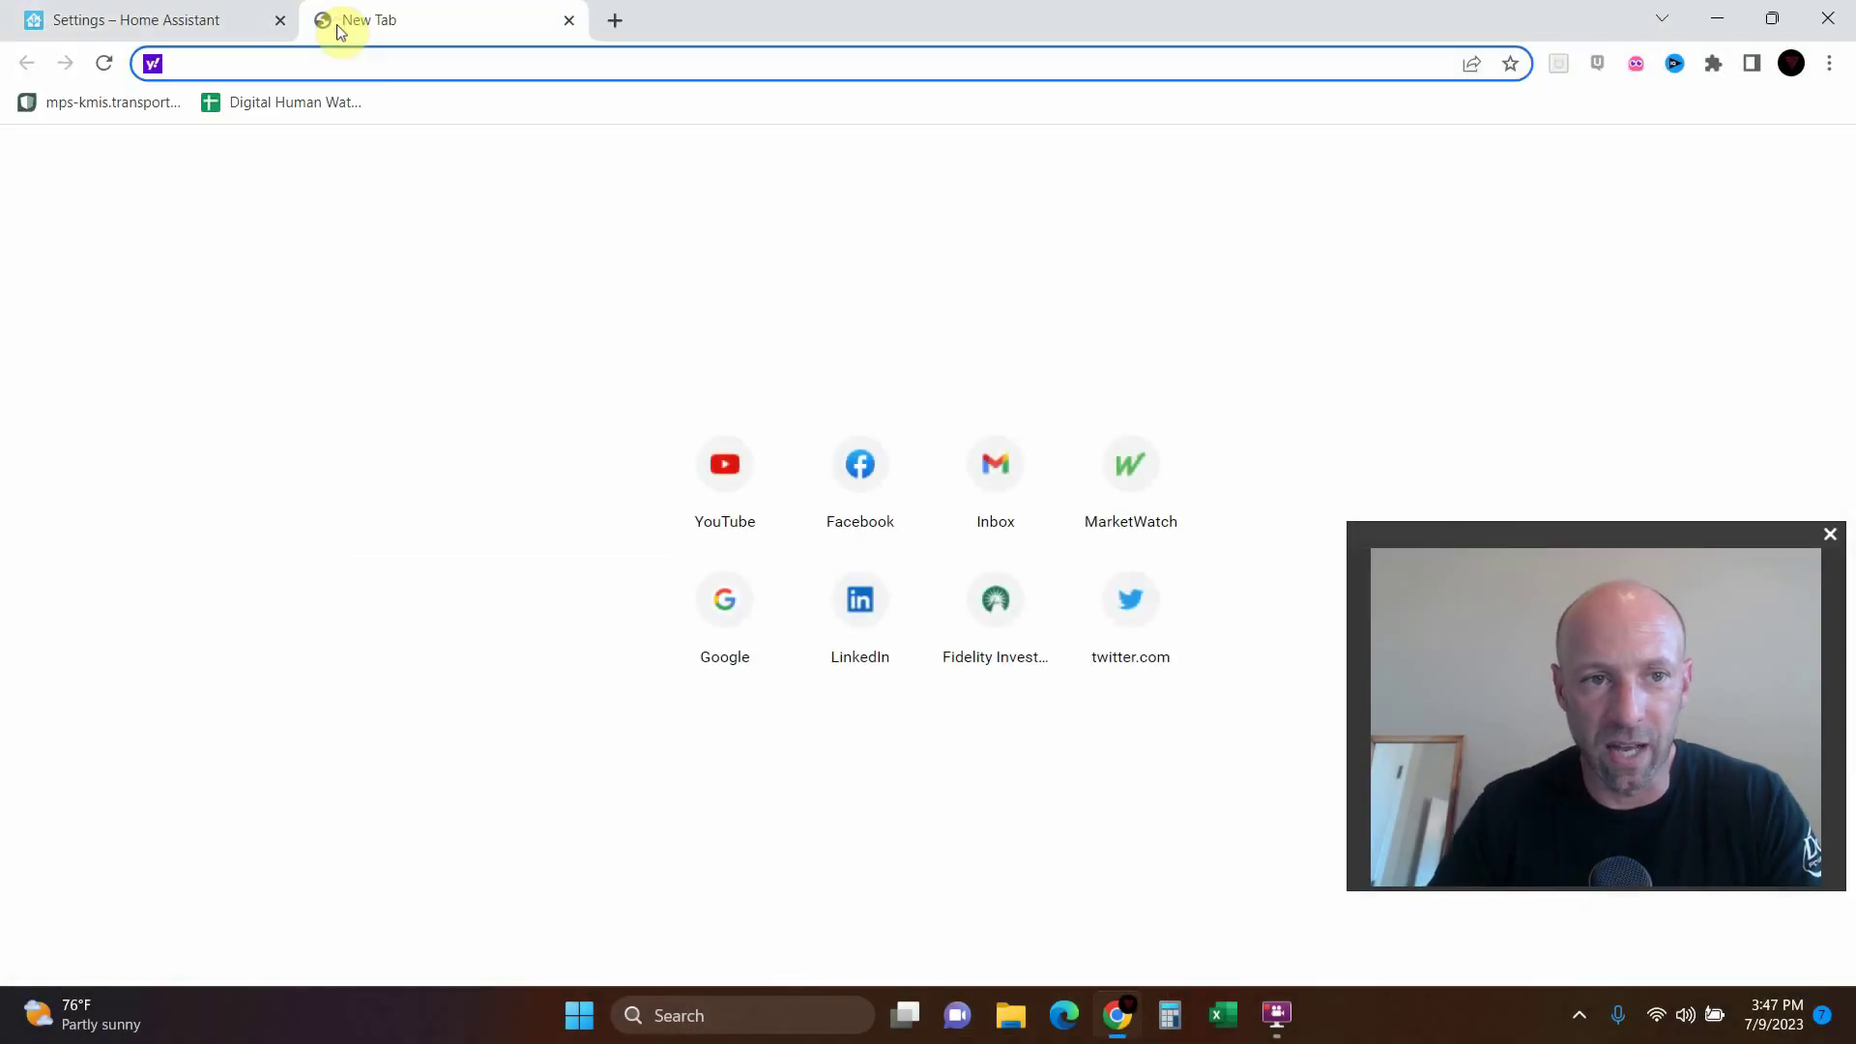
- Browse to 192.168.1.246 and log in to the doorbell's Reolink web interface
type("192.")
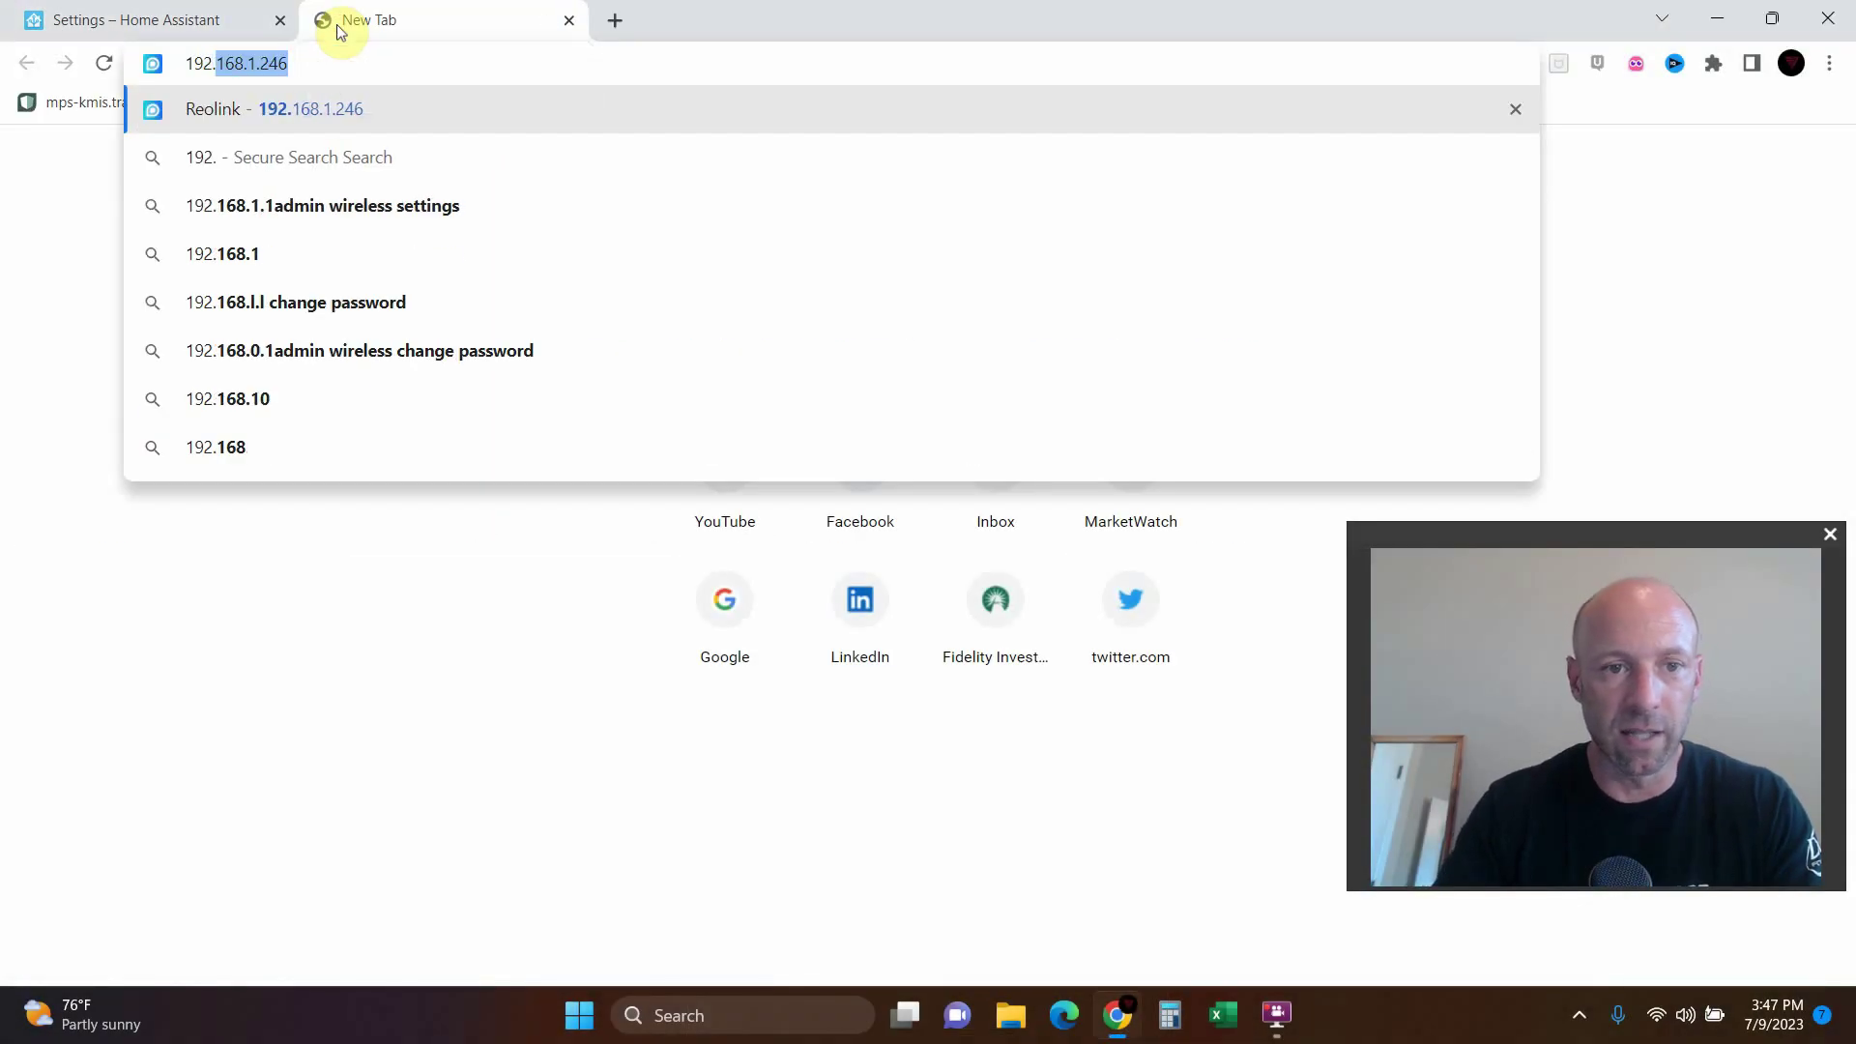
key("Return")
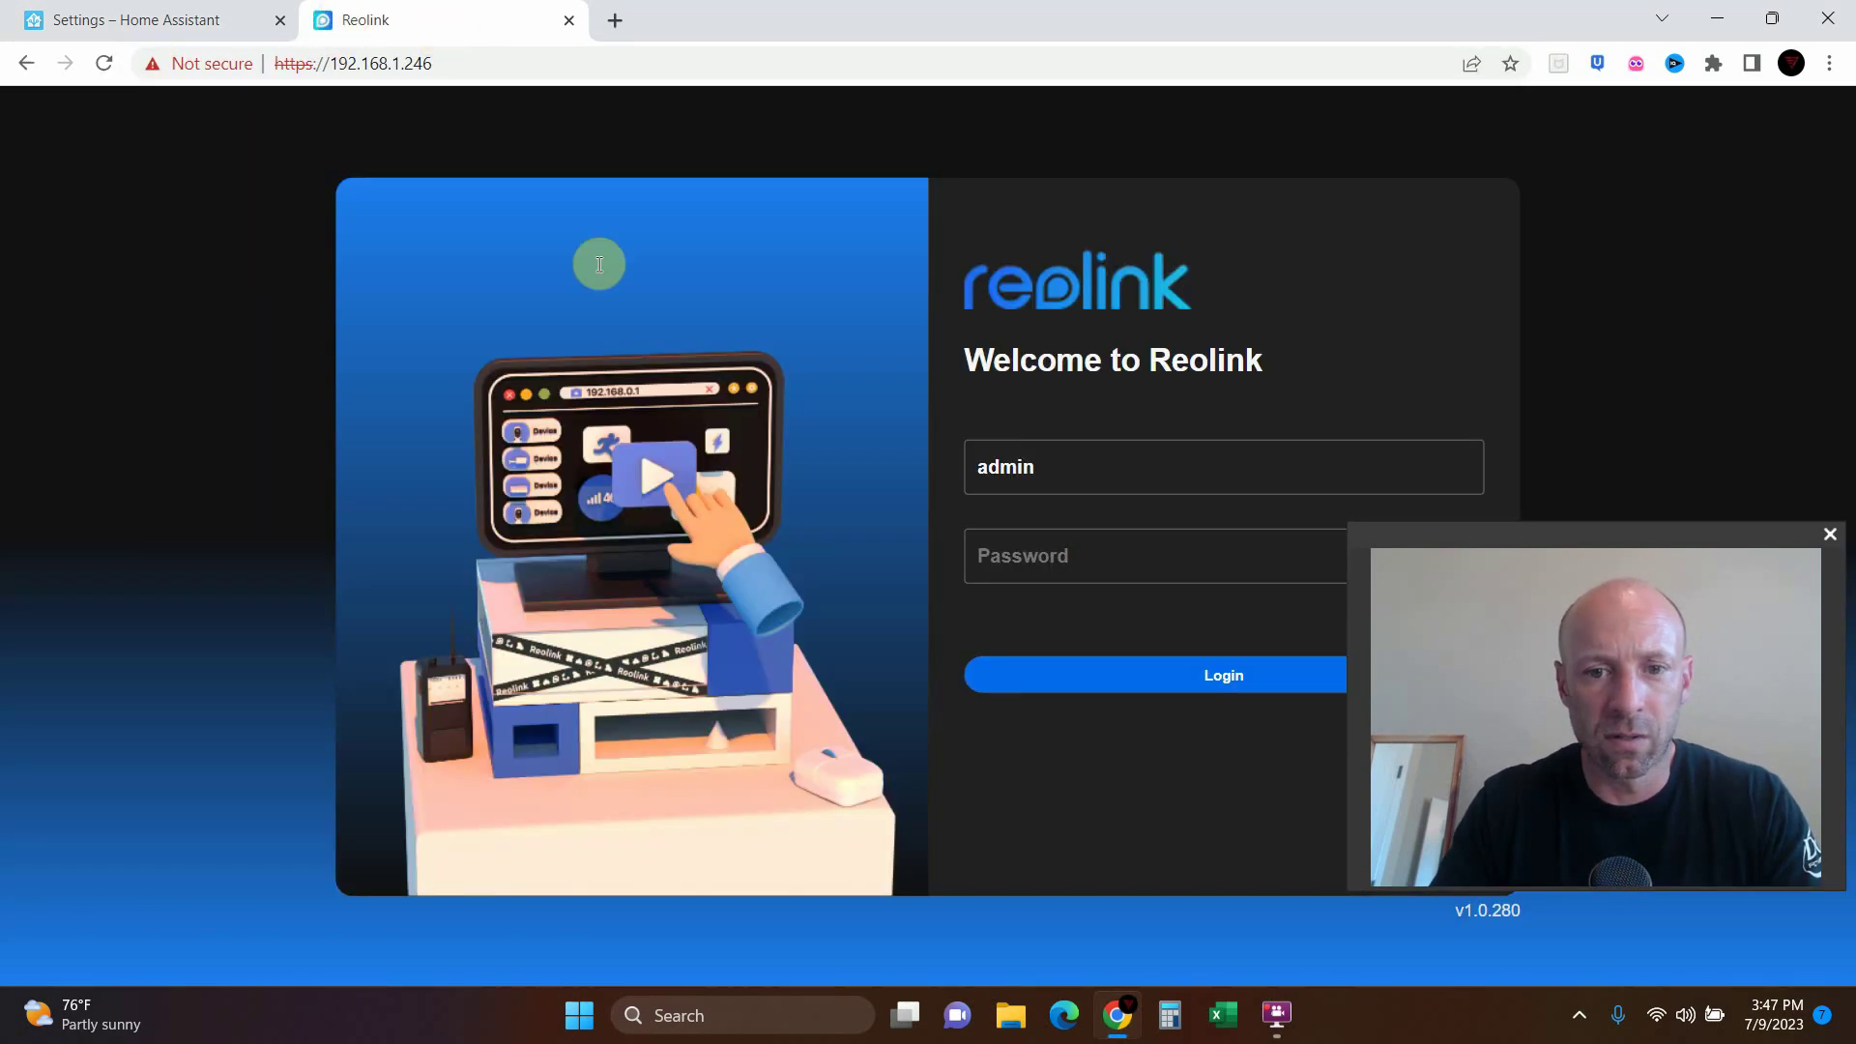
left_click(1008, 557)
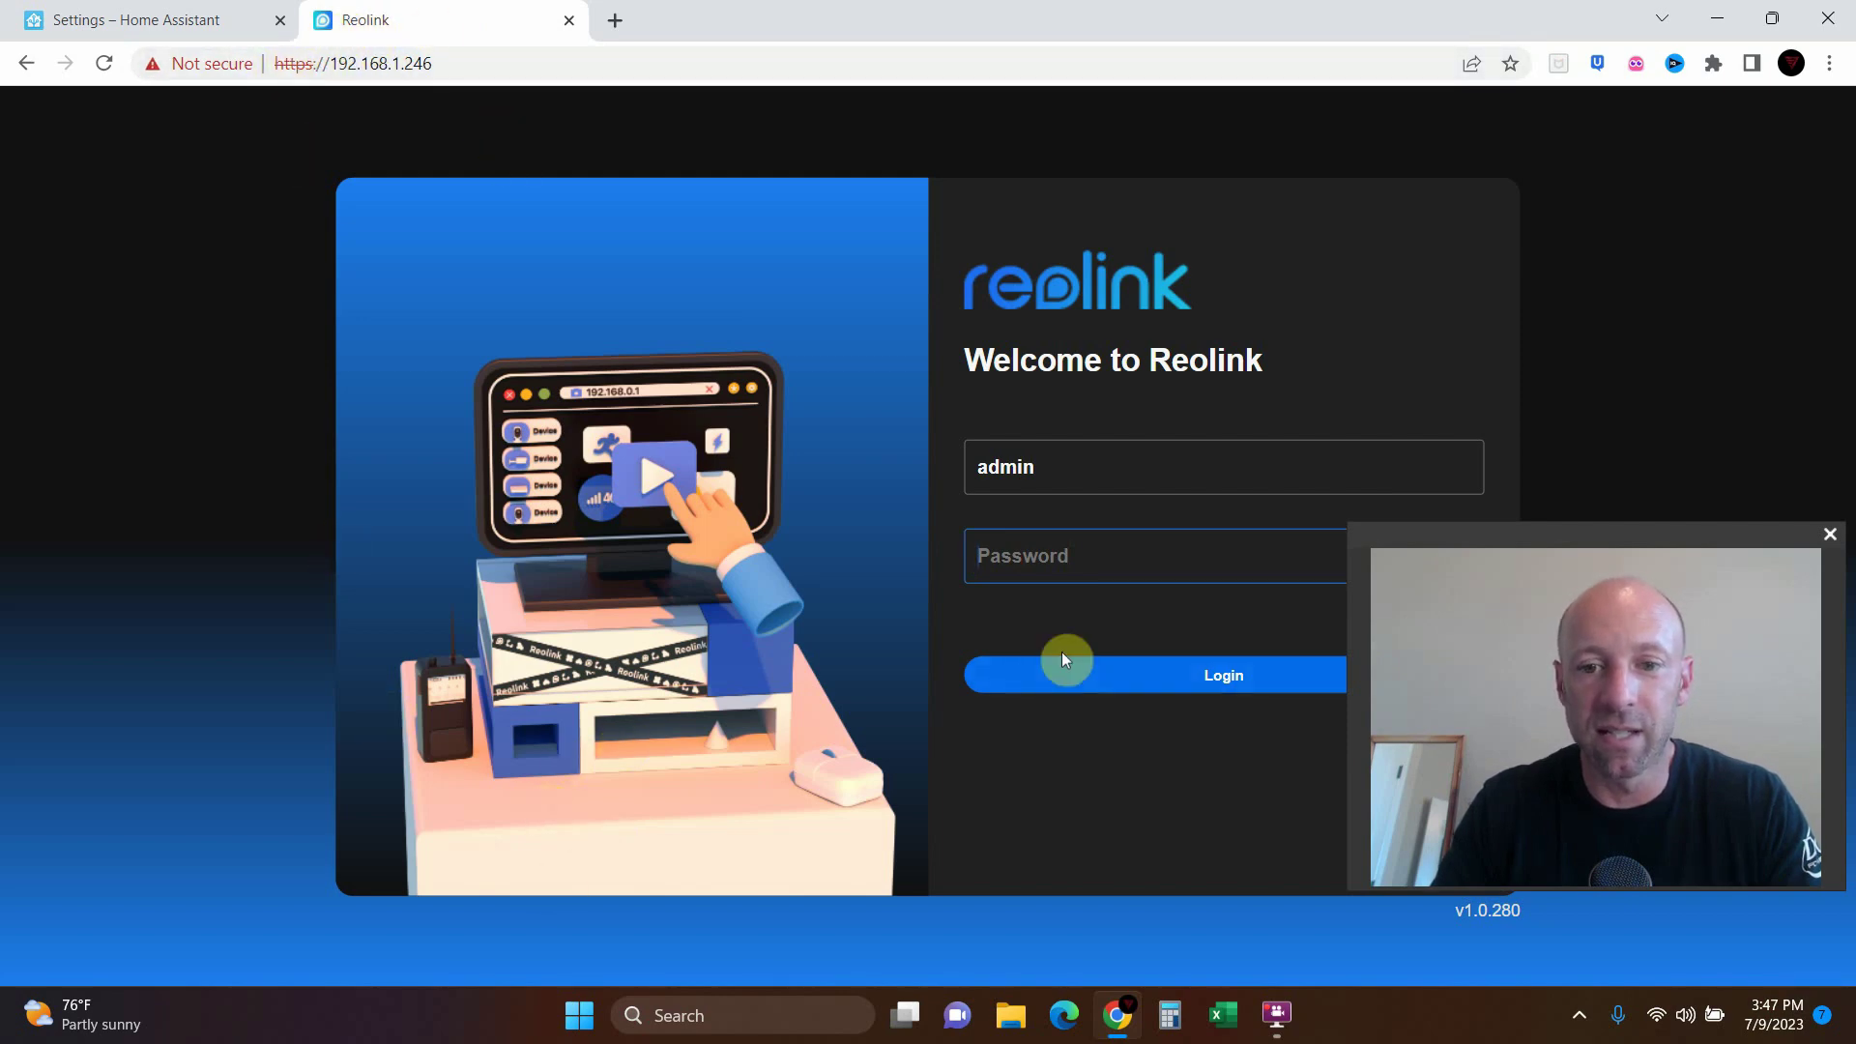
left_click(1039, 562)
type("p")
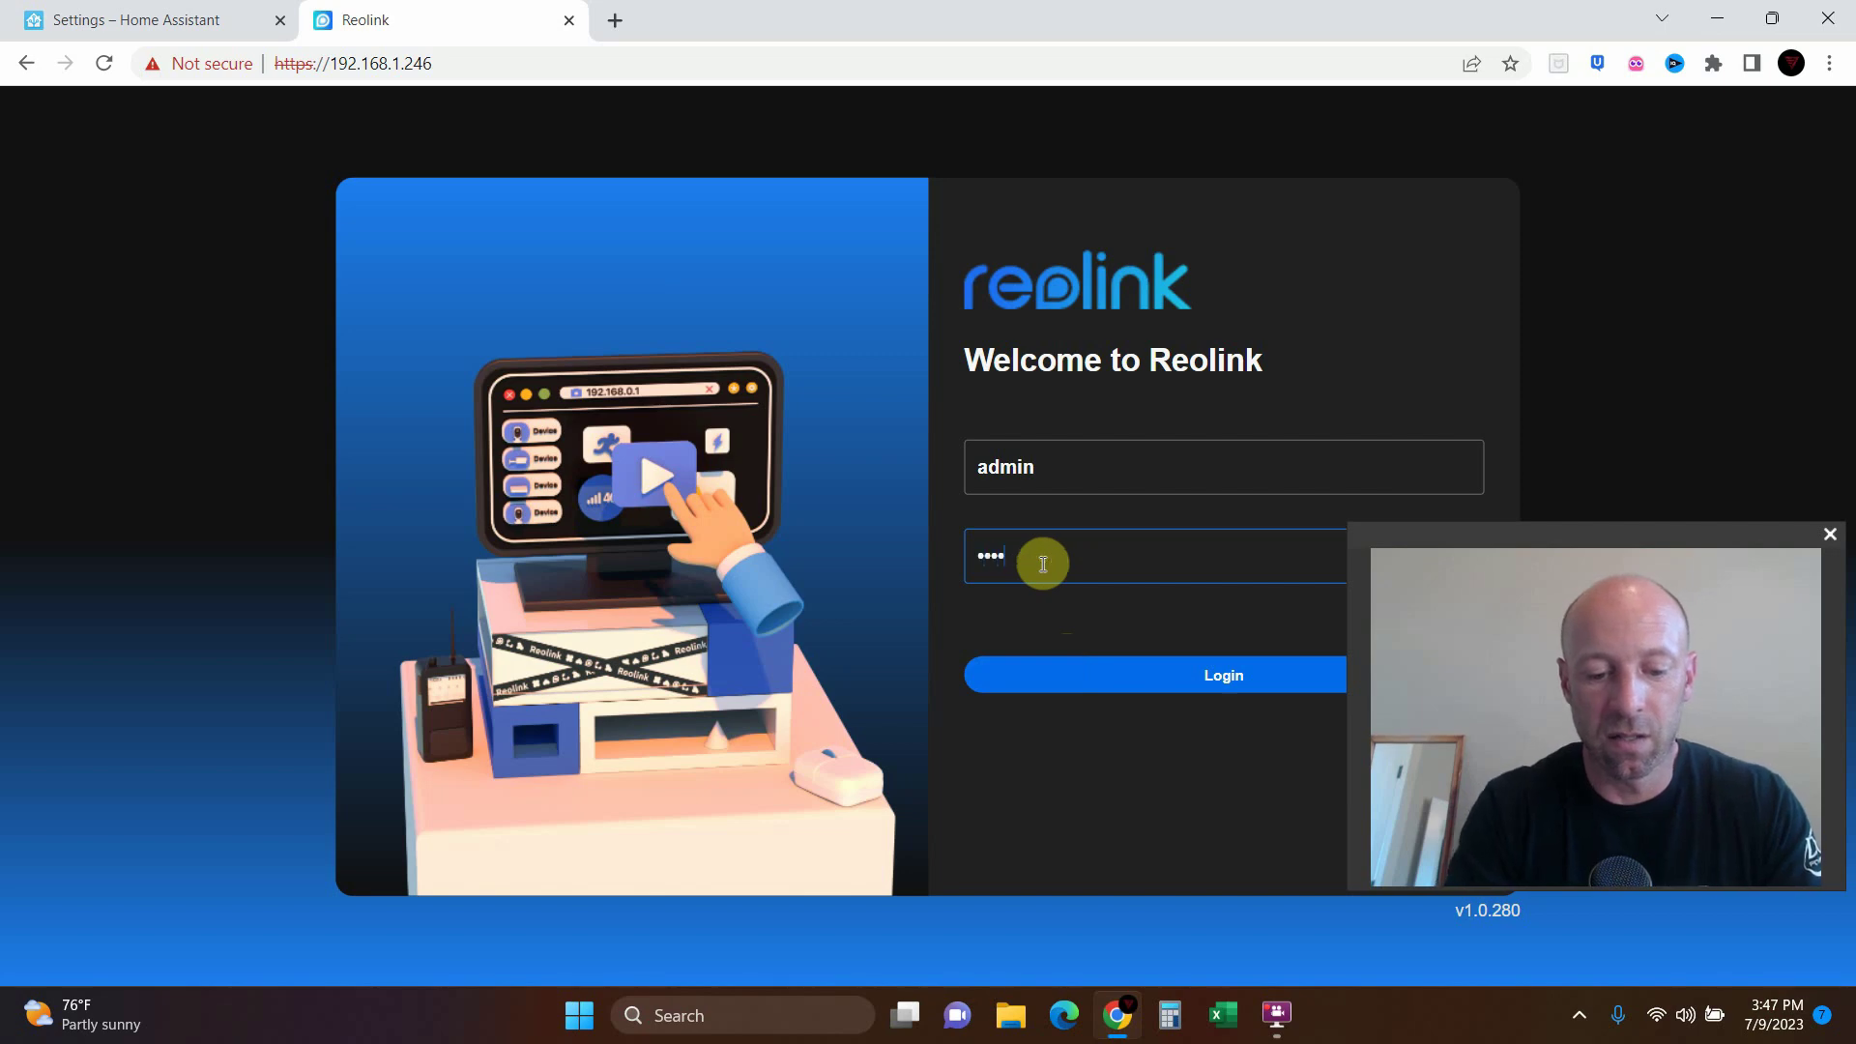
type("1")
key("Return")
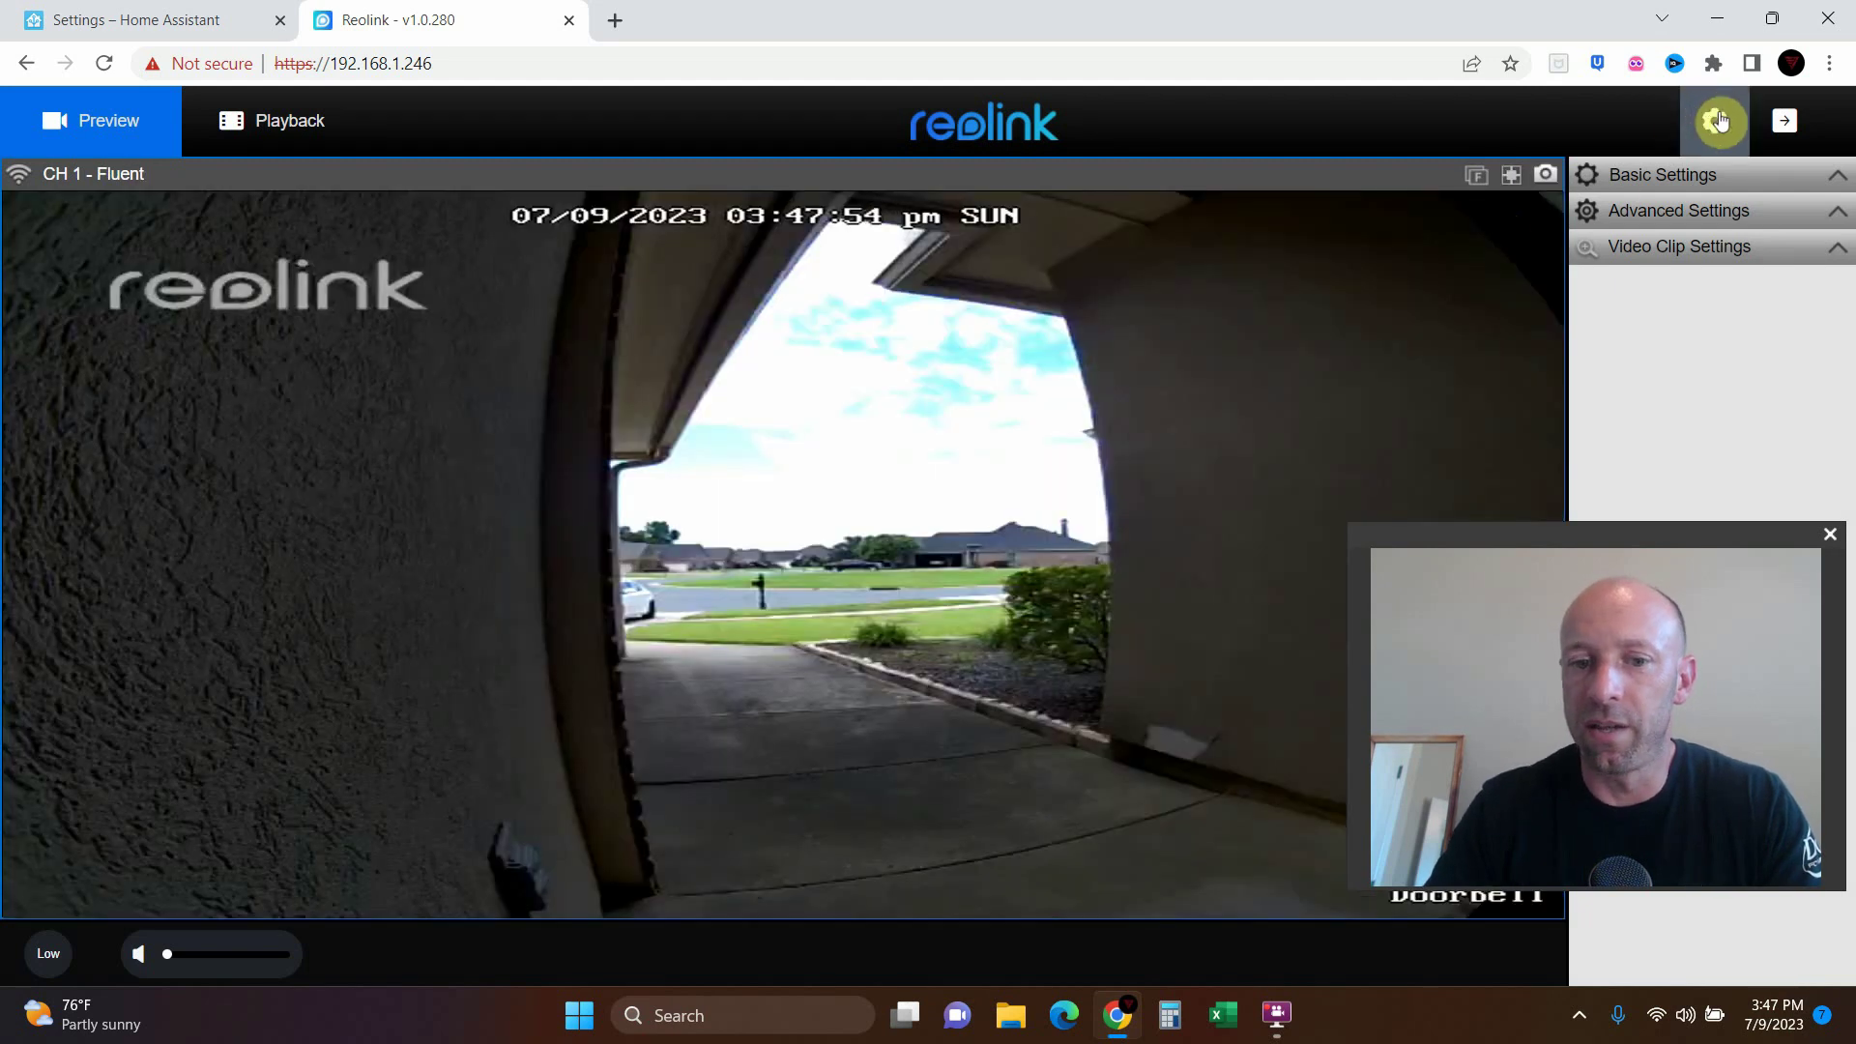
- Open the doorbell's Network > Port Settings page in the Reolink web interface
left_click(1716, 119)
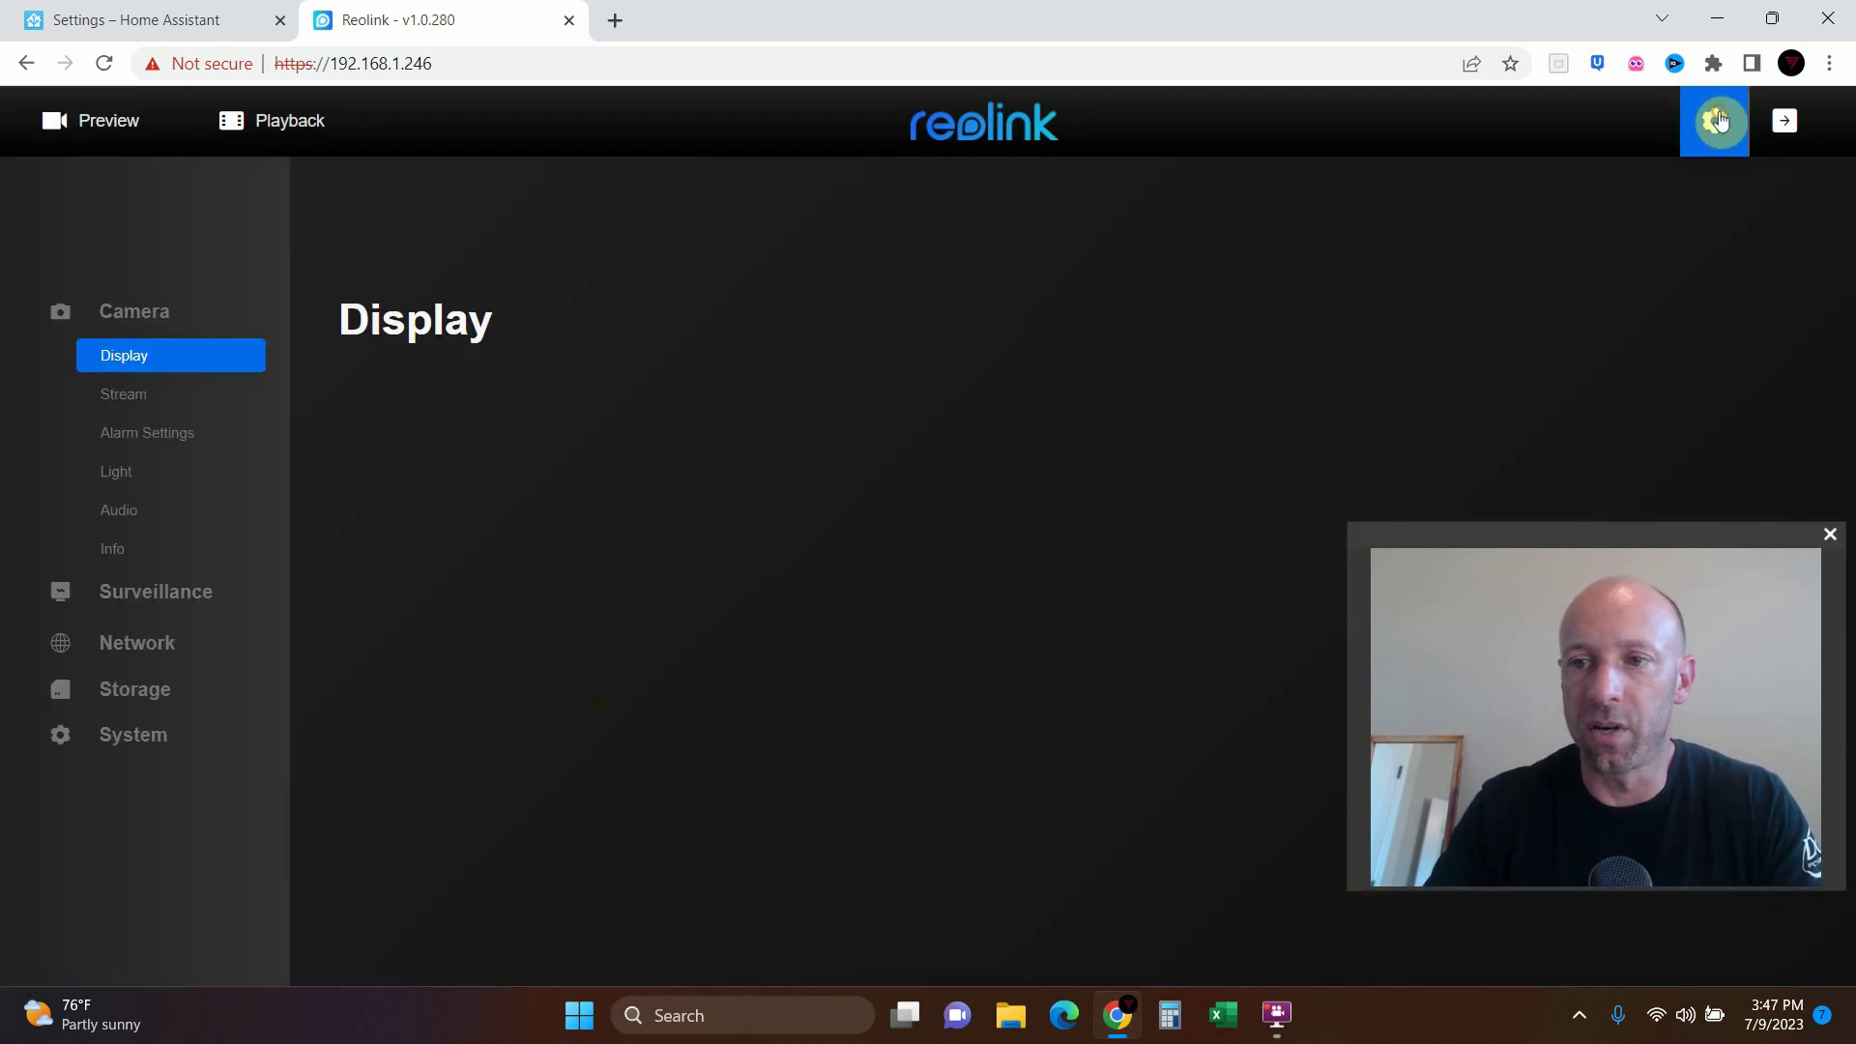
left_click(153, 643)
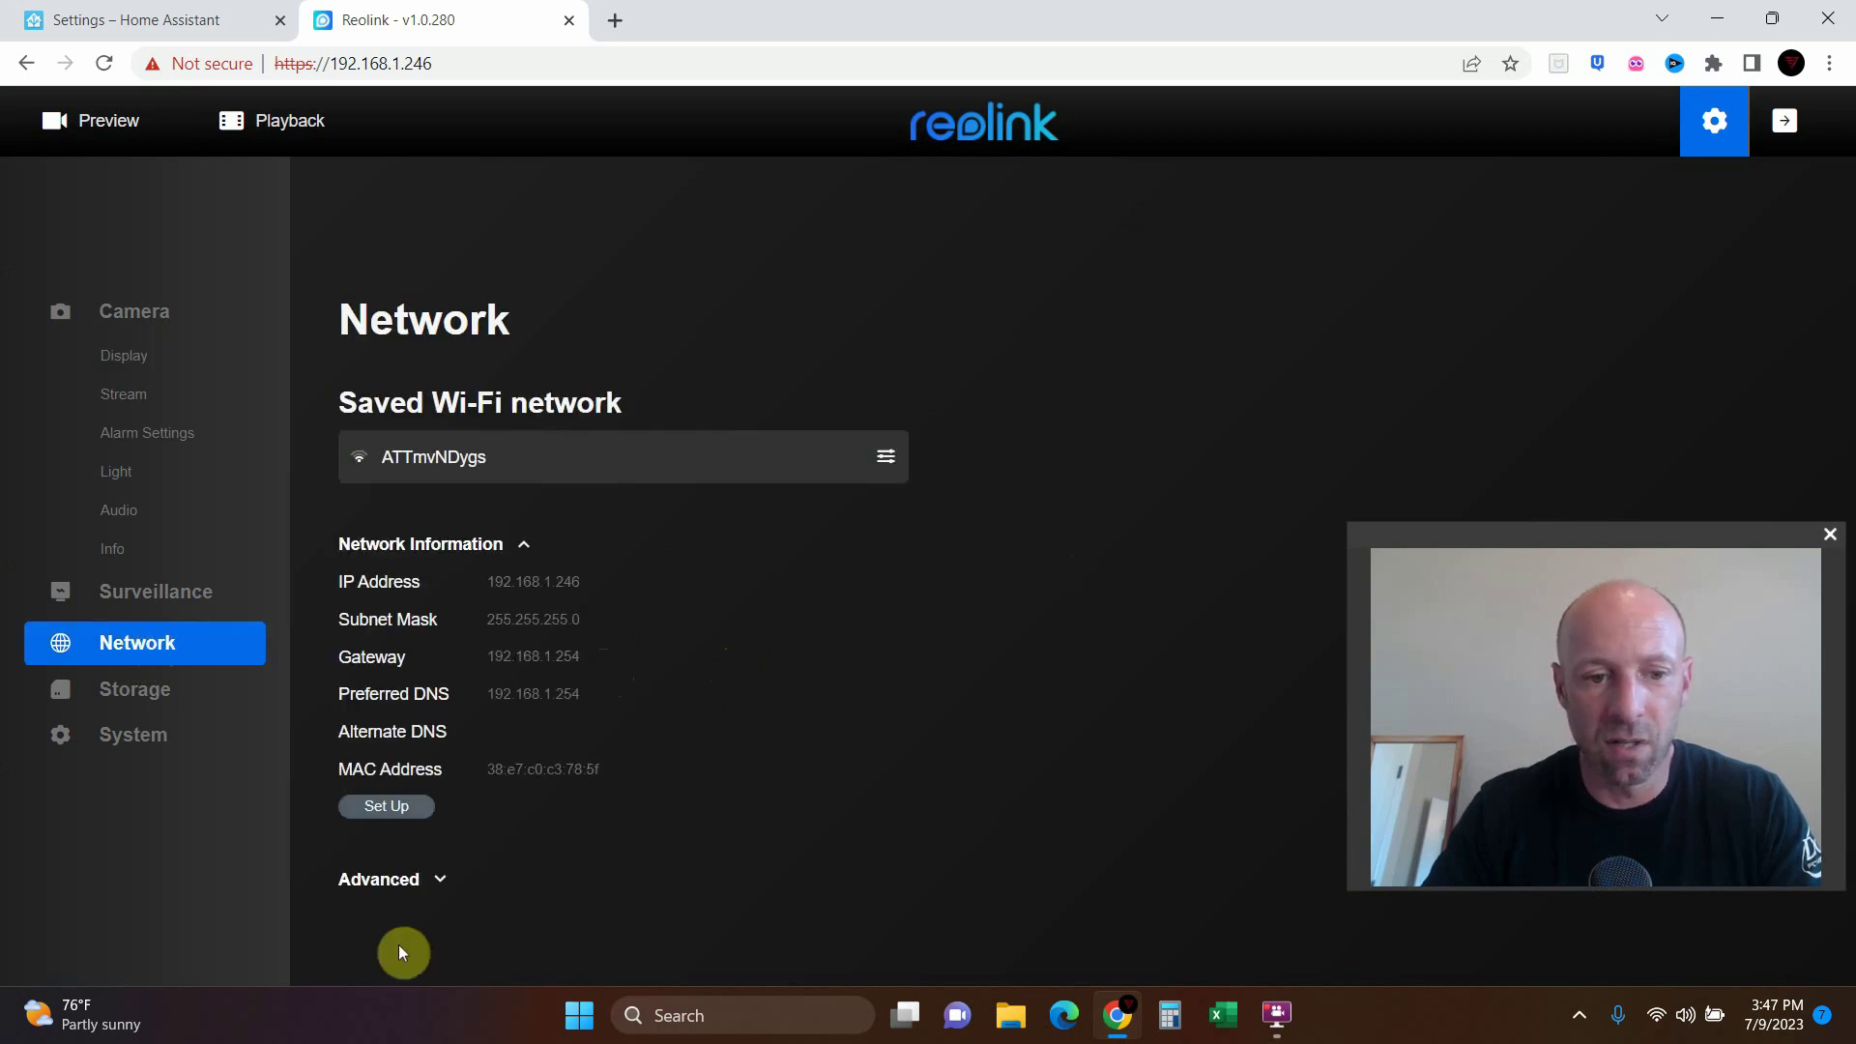
left_click(407, 879)
scroll(675, 796, "down", 5)
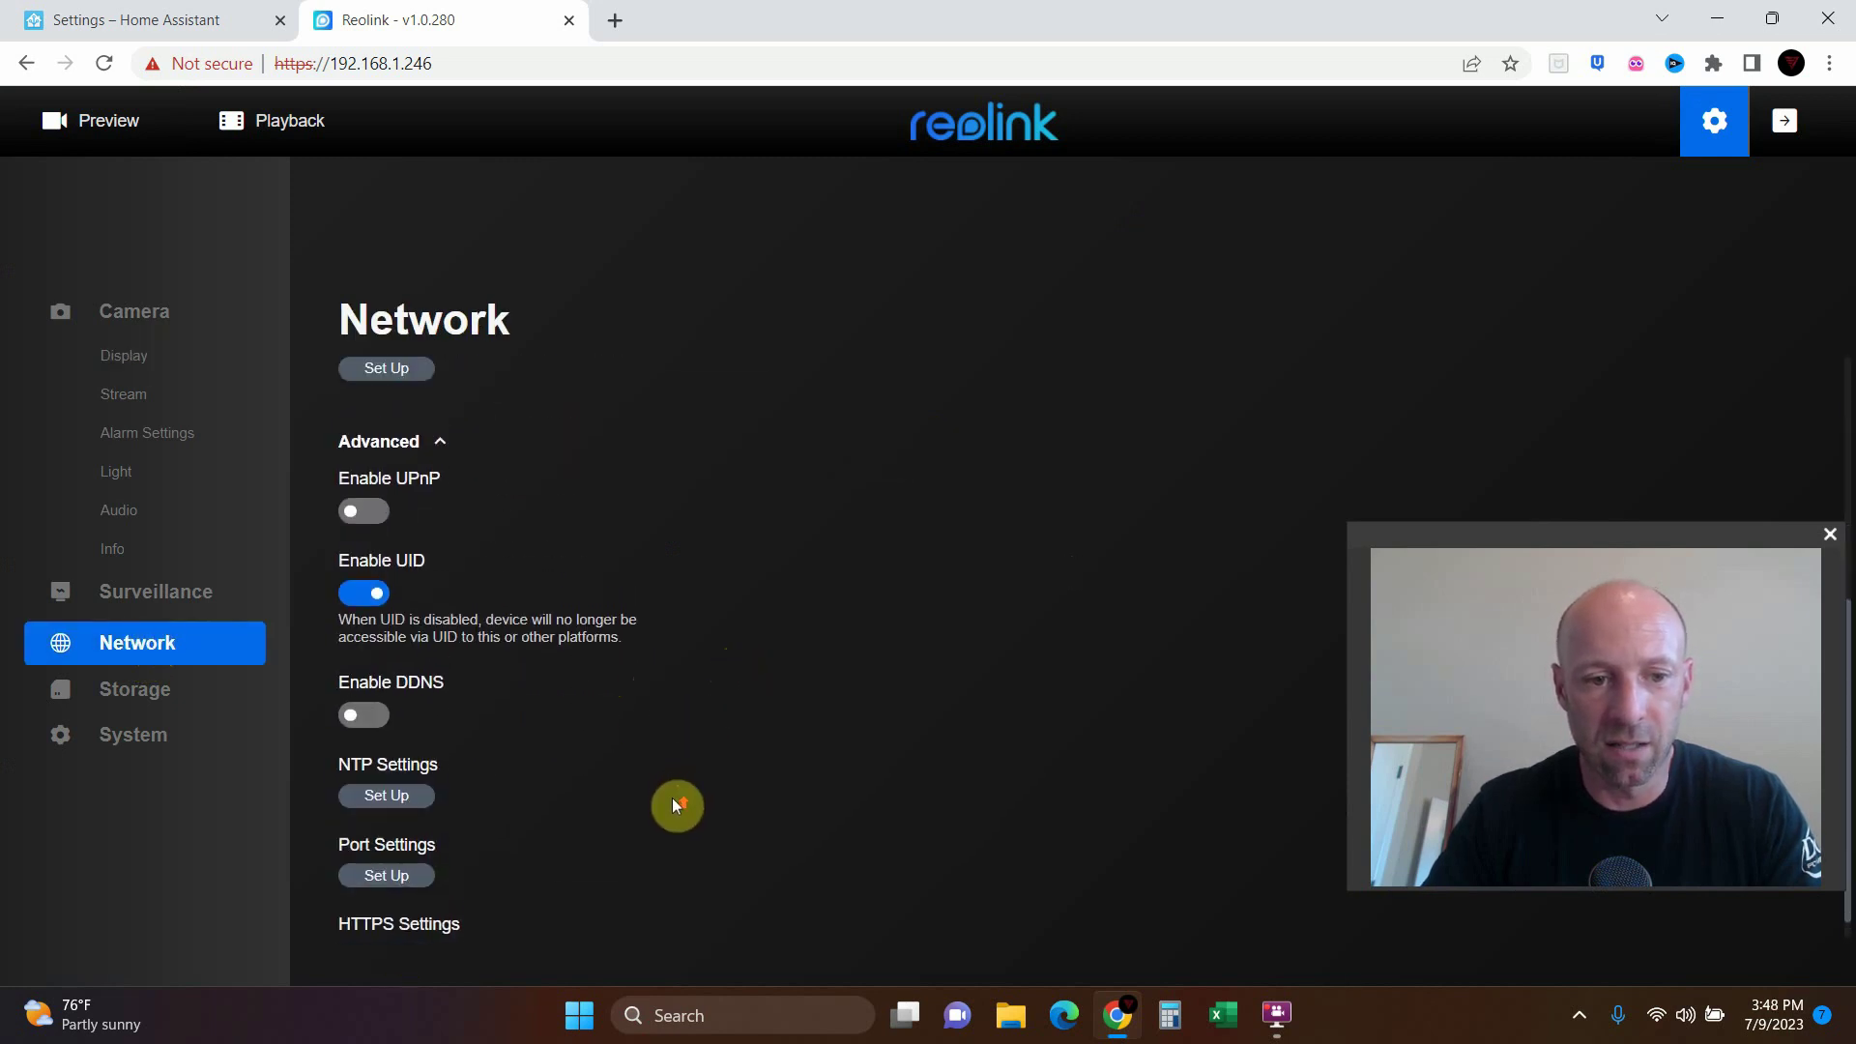
scroll(667, 810, "up", 1)
scroll(659, 815, "down", 1)
left_click(396, 845)
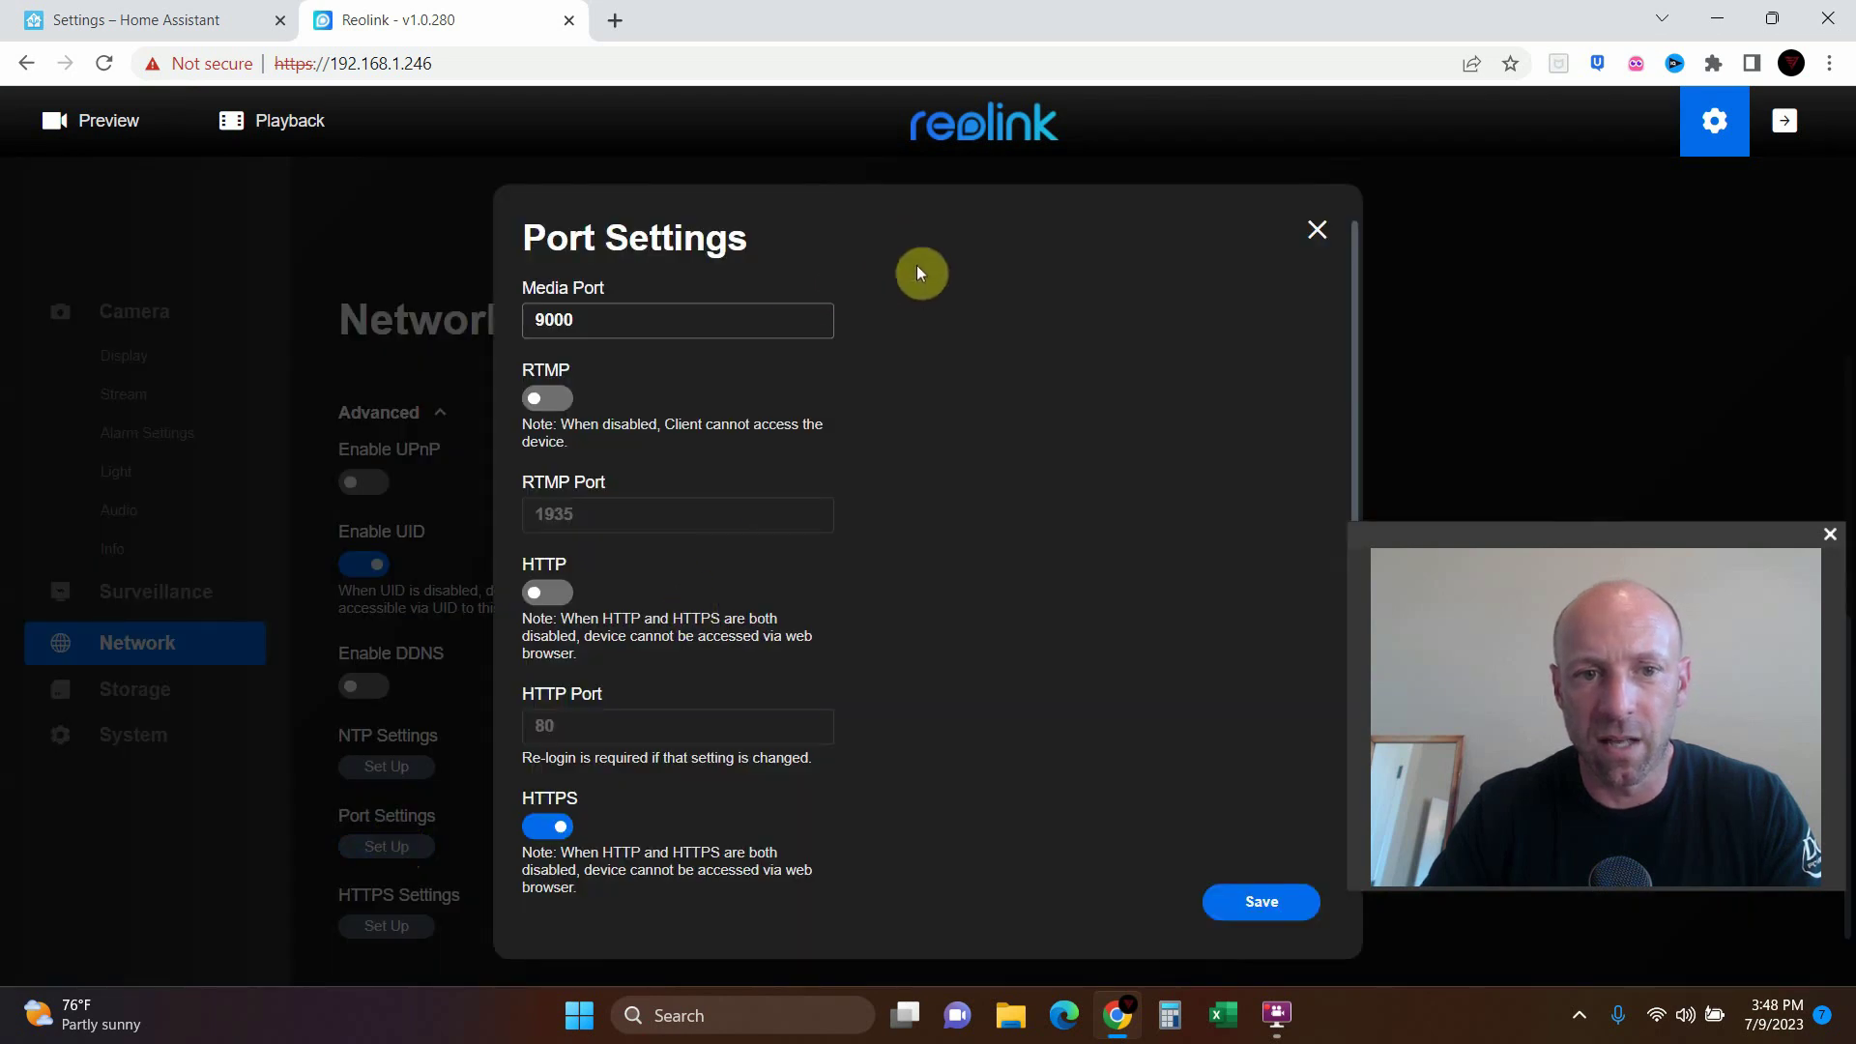
- Switch on RTMP, HTTP and RTSP, check the RTSP and ONVIF ports, and save
left_click(544, 398)
left_click(548, 596)
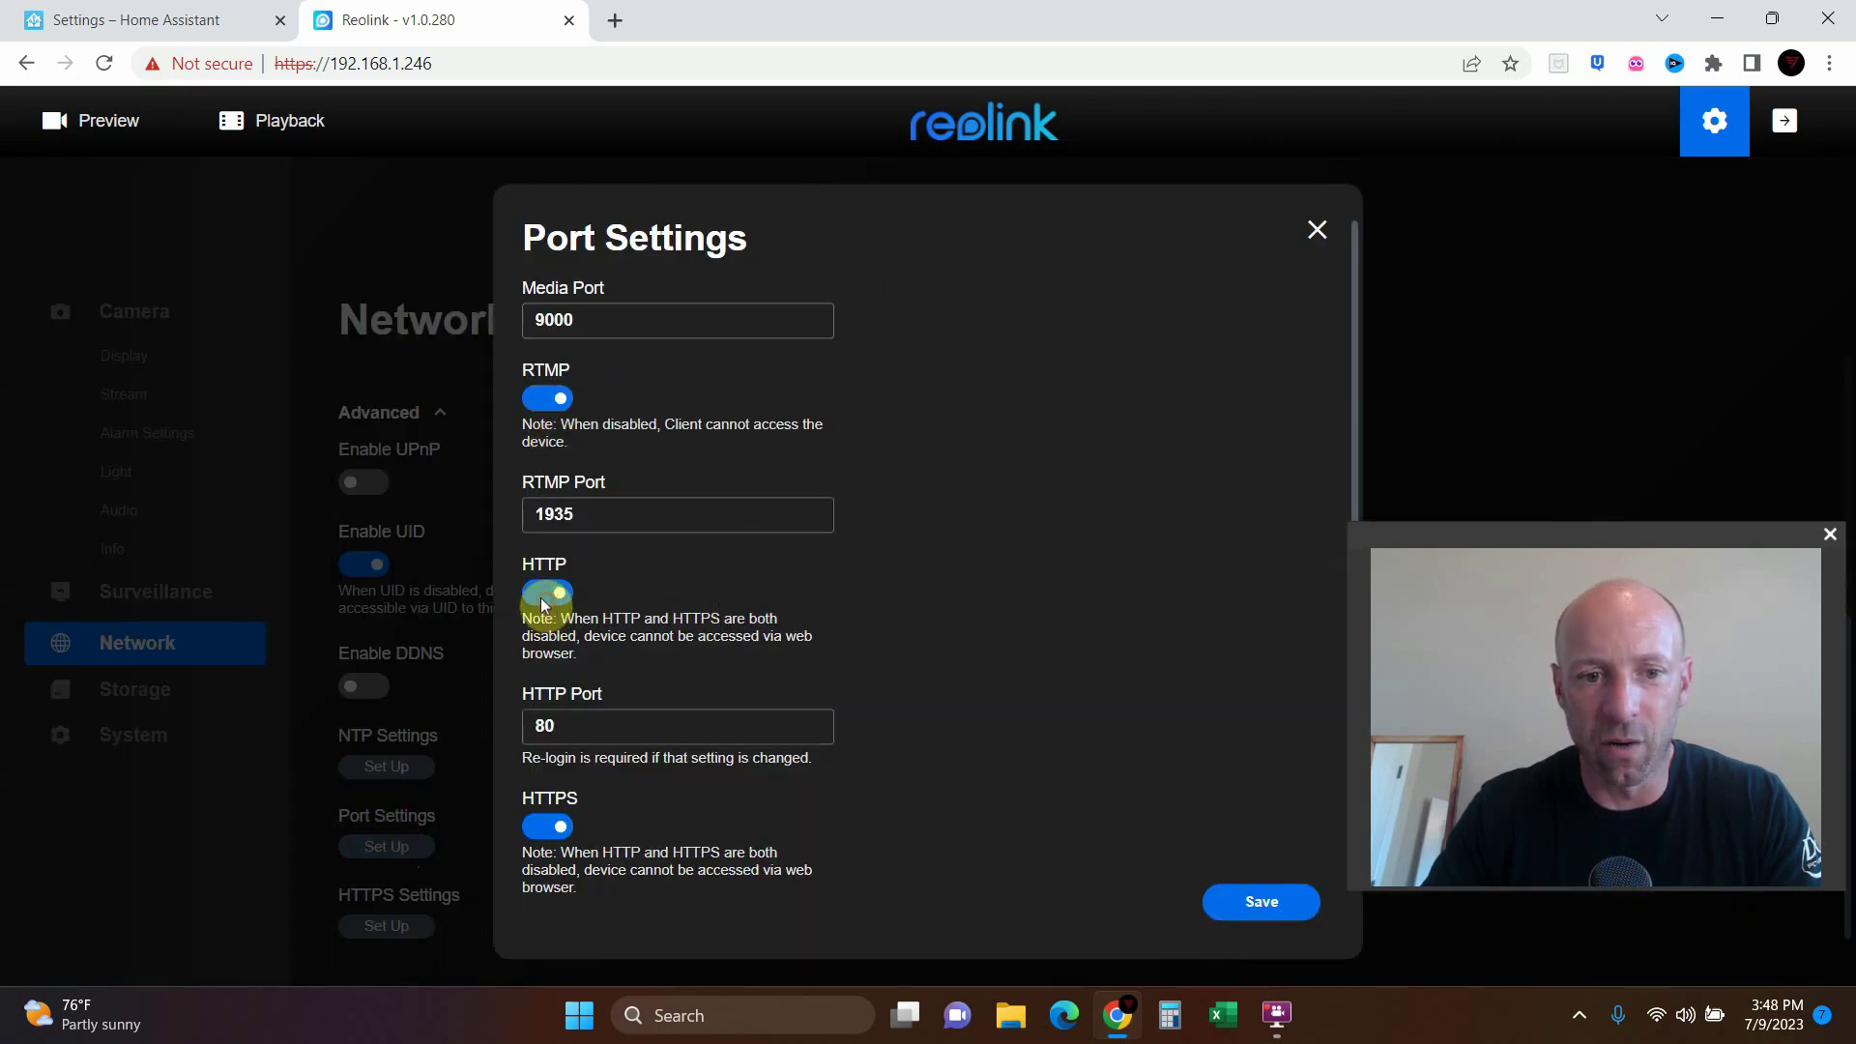
scroll(712, 696, "down", 3)
left_click(546, 819)
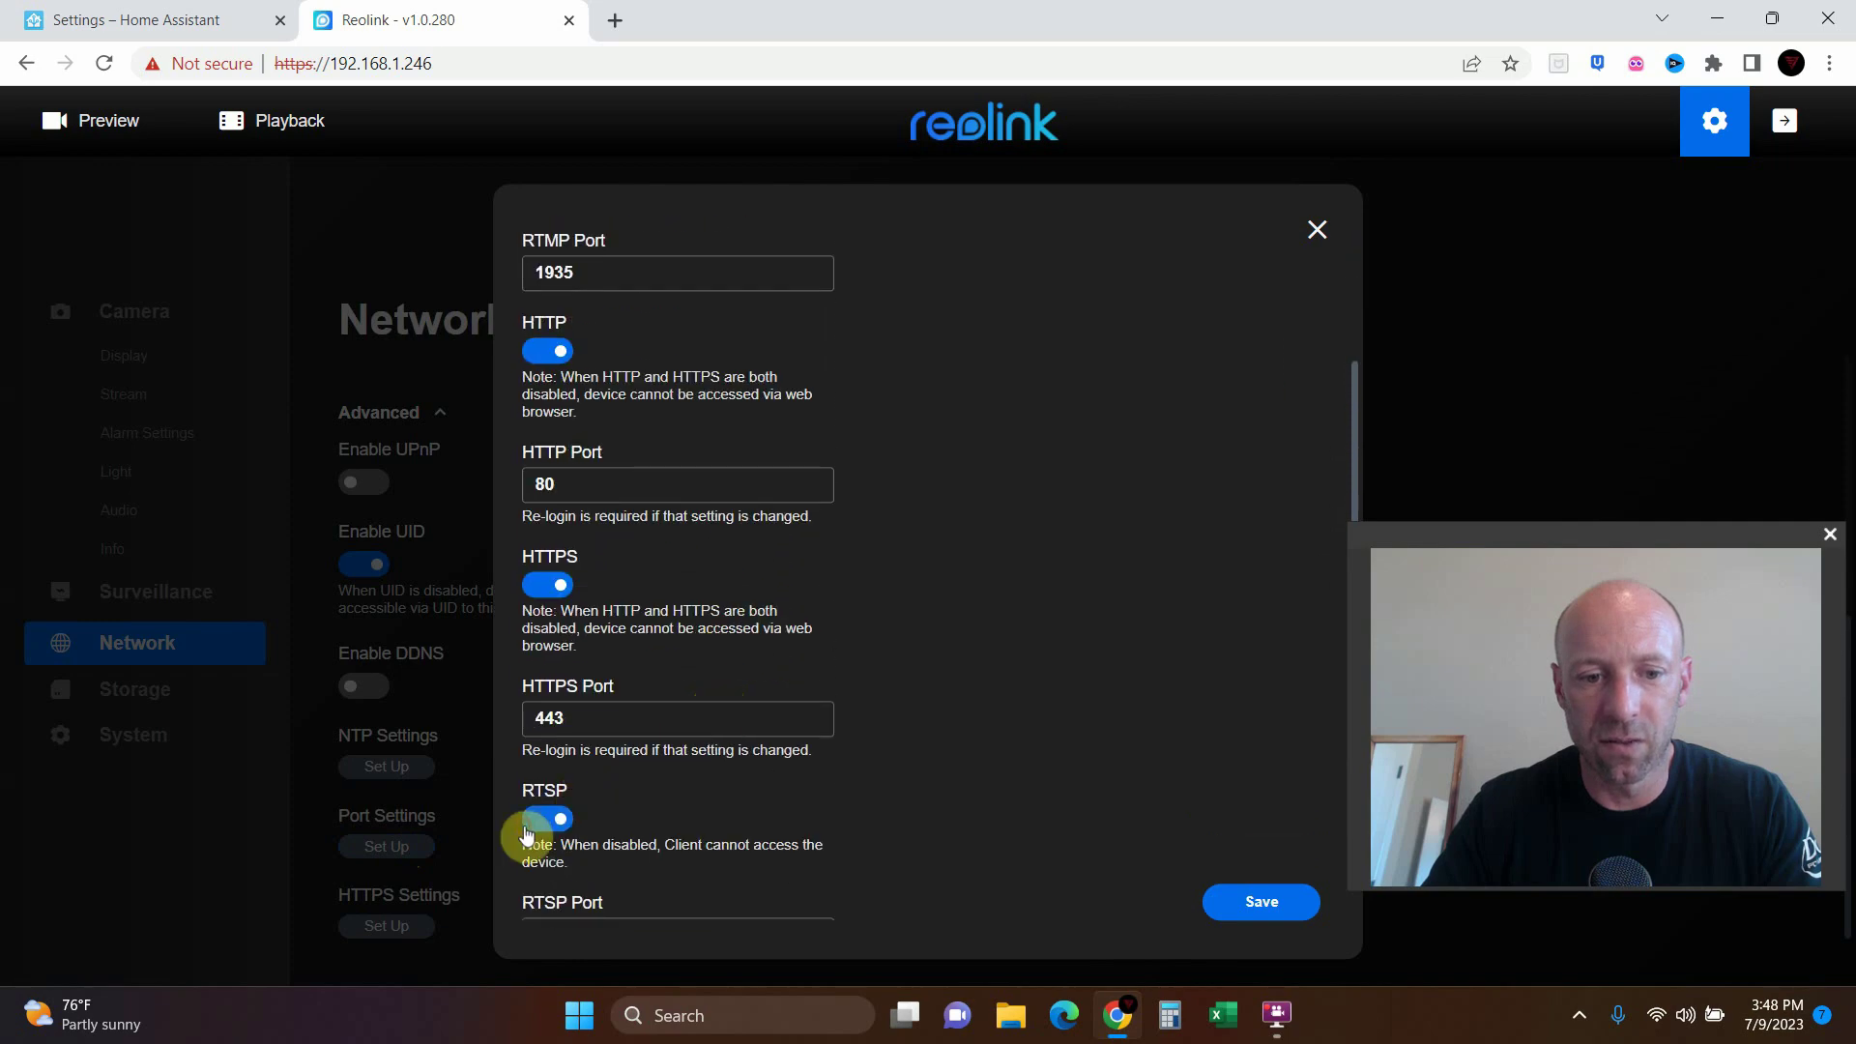
scroll(677, 817, "down", 3)
scroll(1011, 837, "up", 6)
scroll(1035, 807, "down", 5)
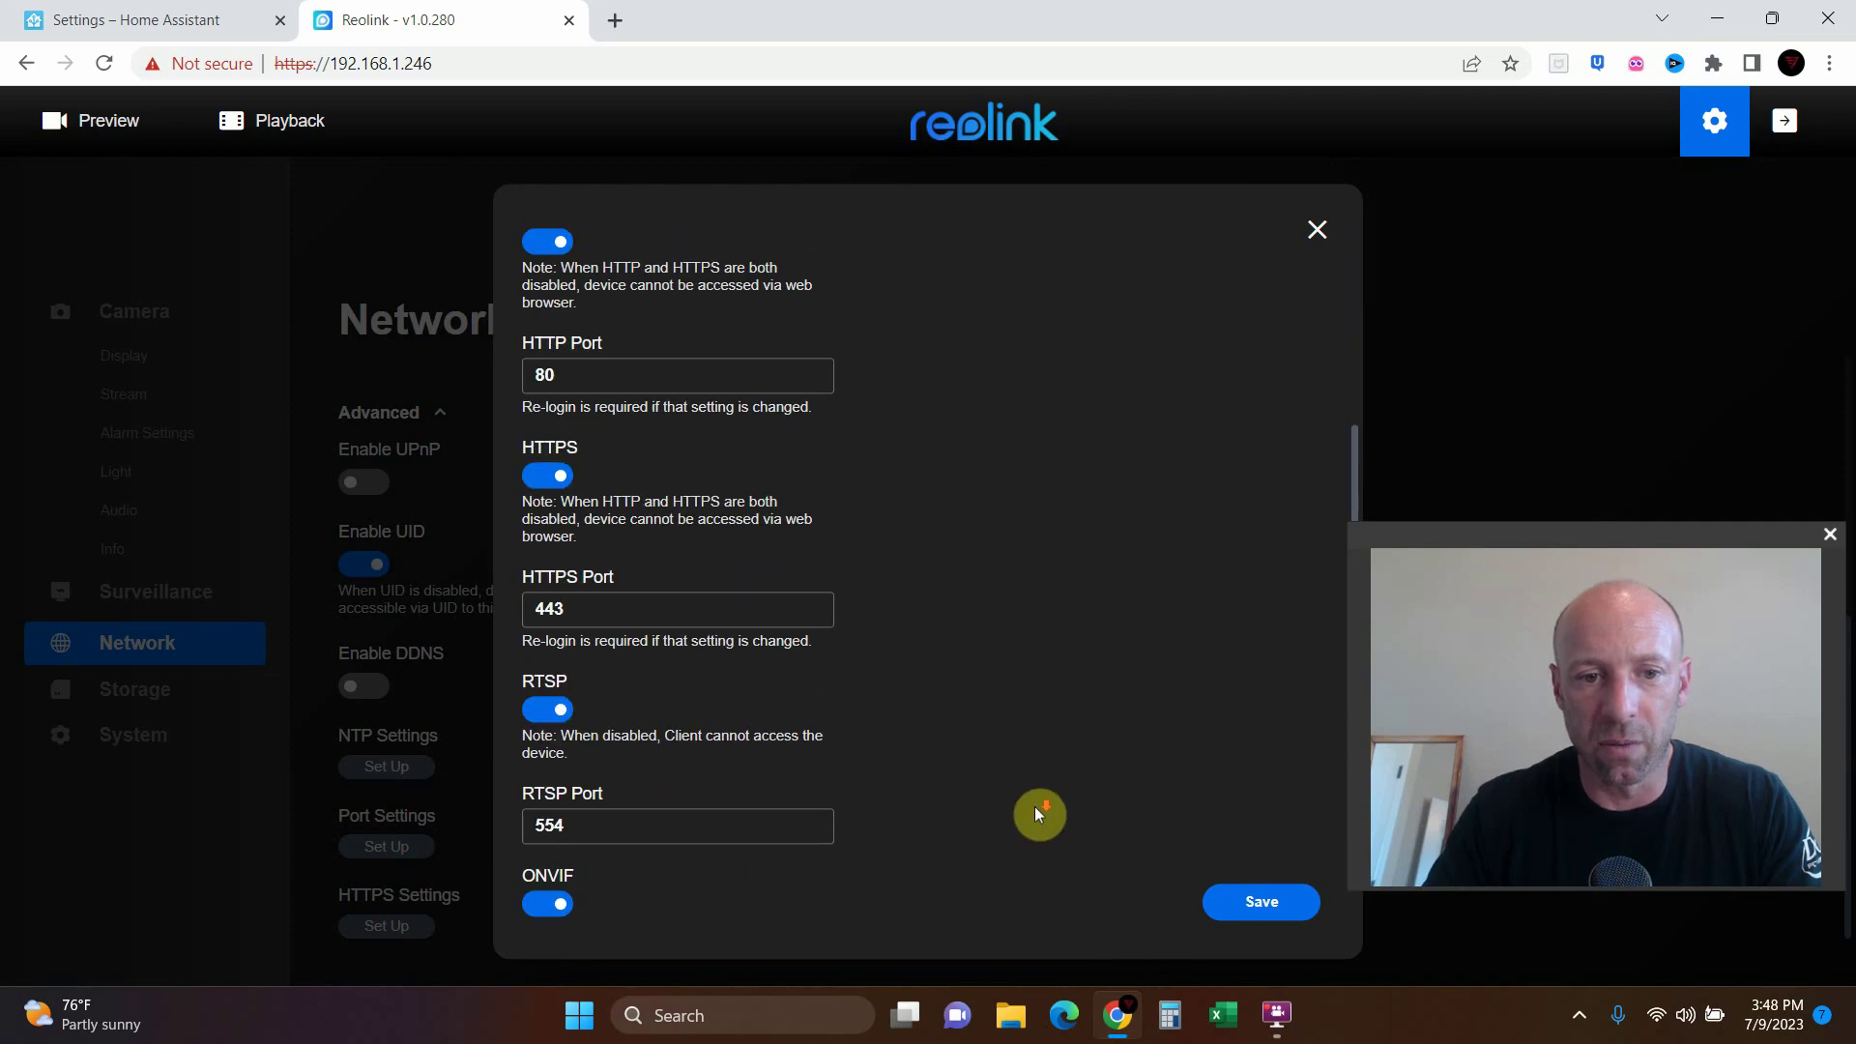
scroll(1035, 806, "up", 5)
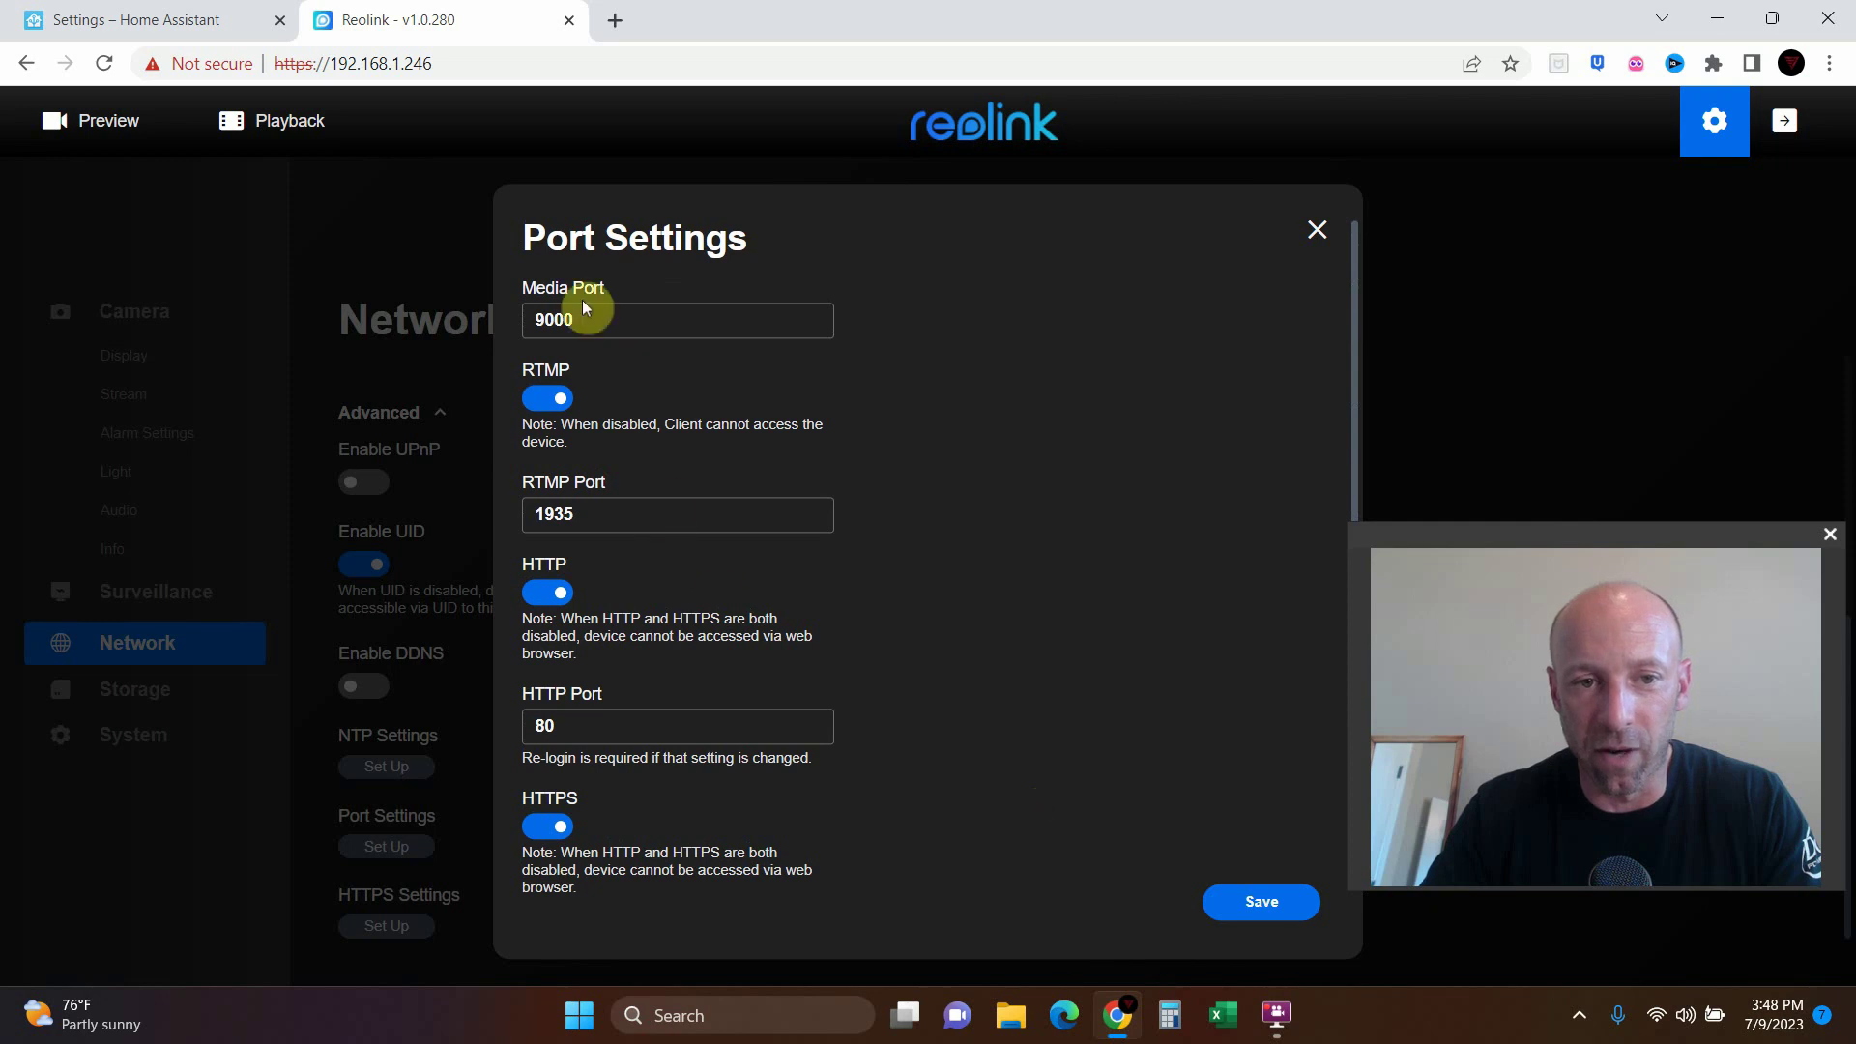
scroll(721, 642, "down", 5)
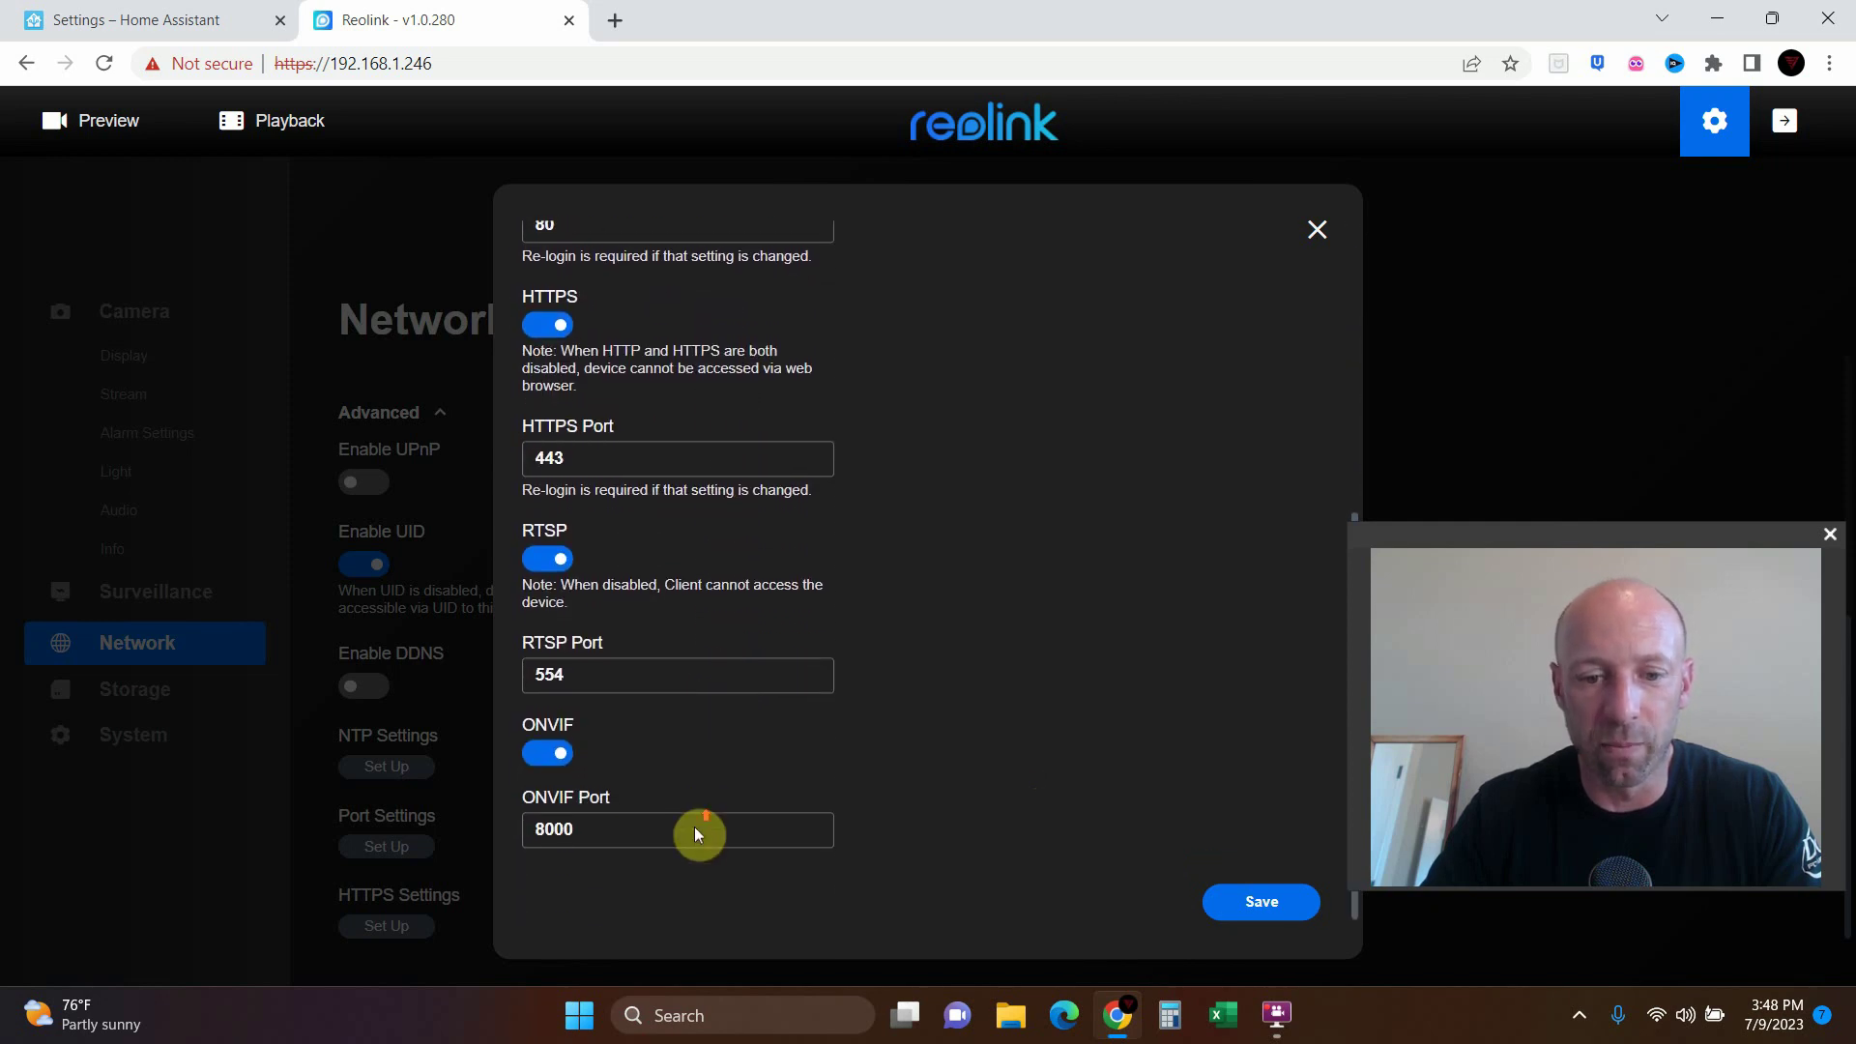
left_click(1286, 903)
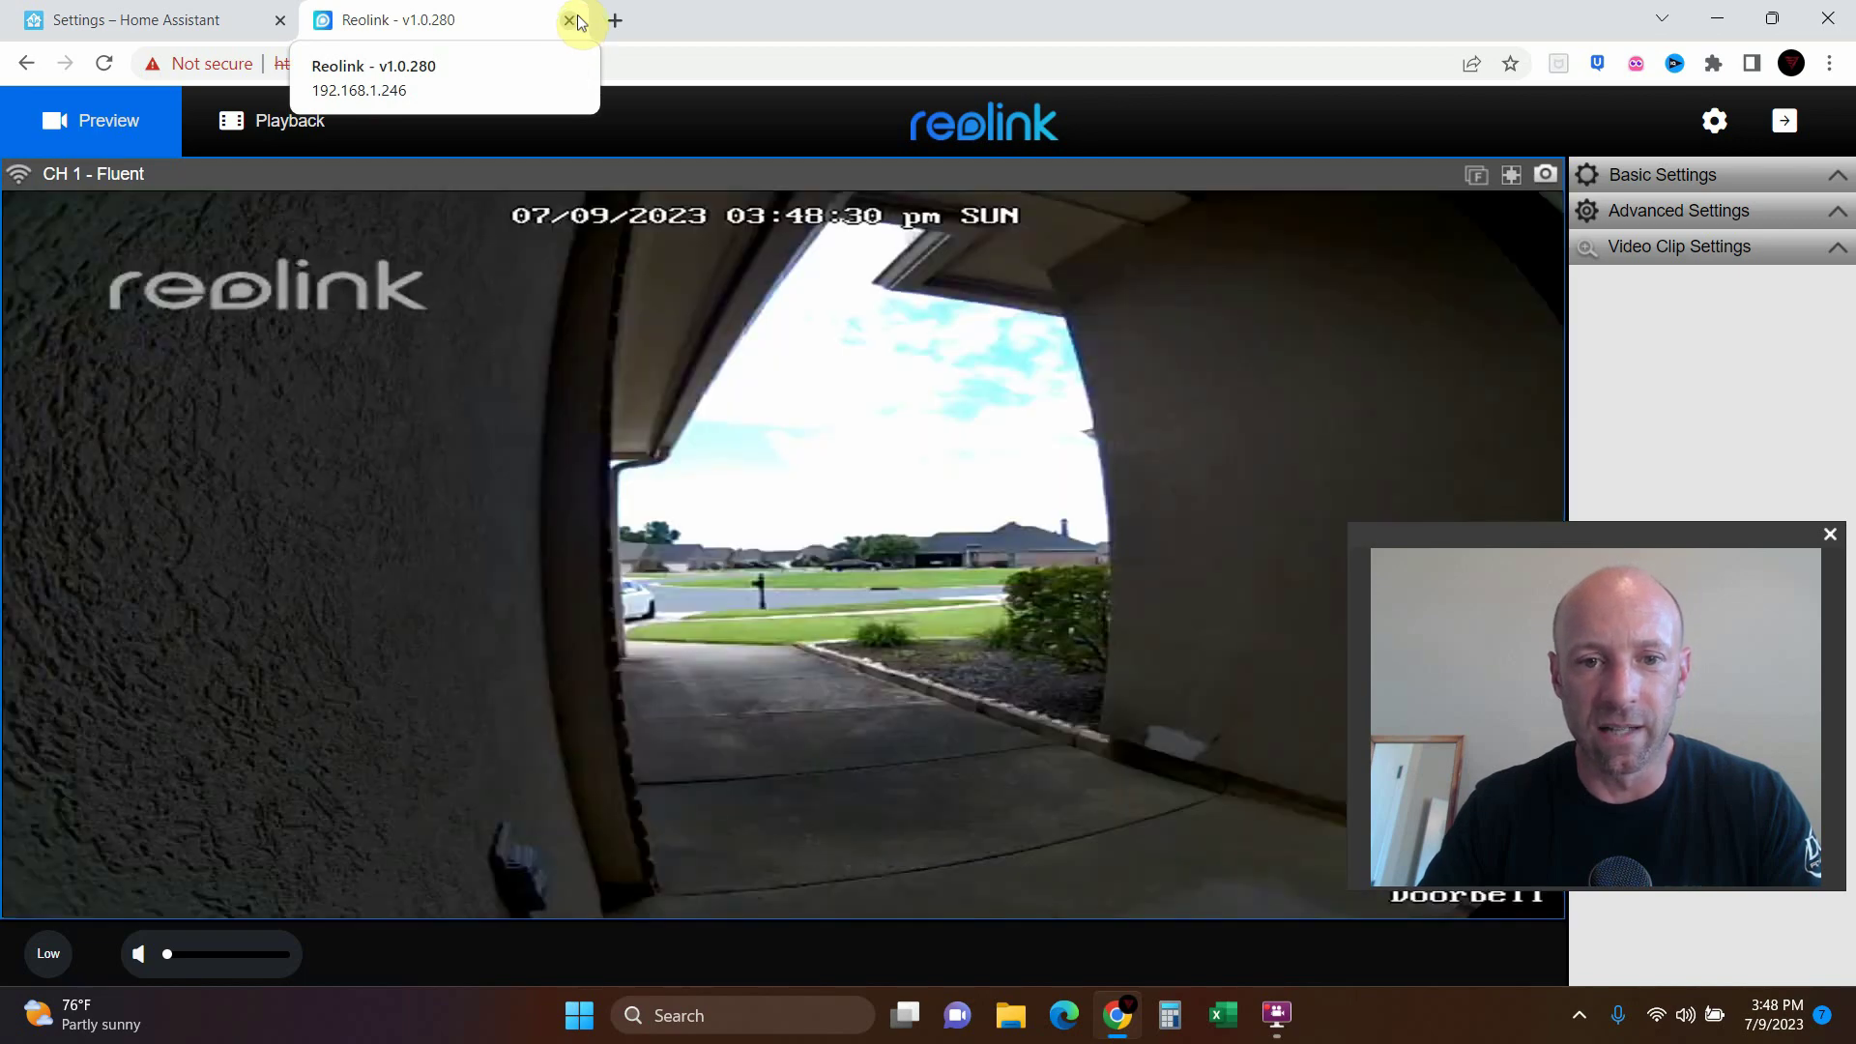
- Close the Reolink tab and start a new Reolink IP NVR/camera integration
left_click(570, 20)
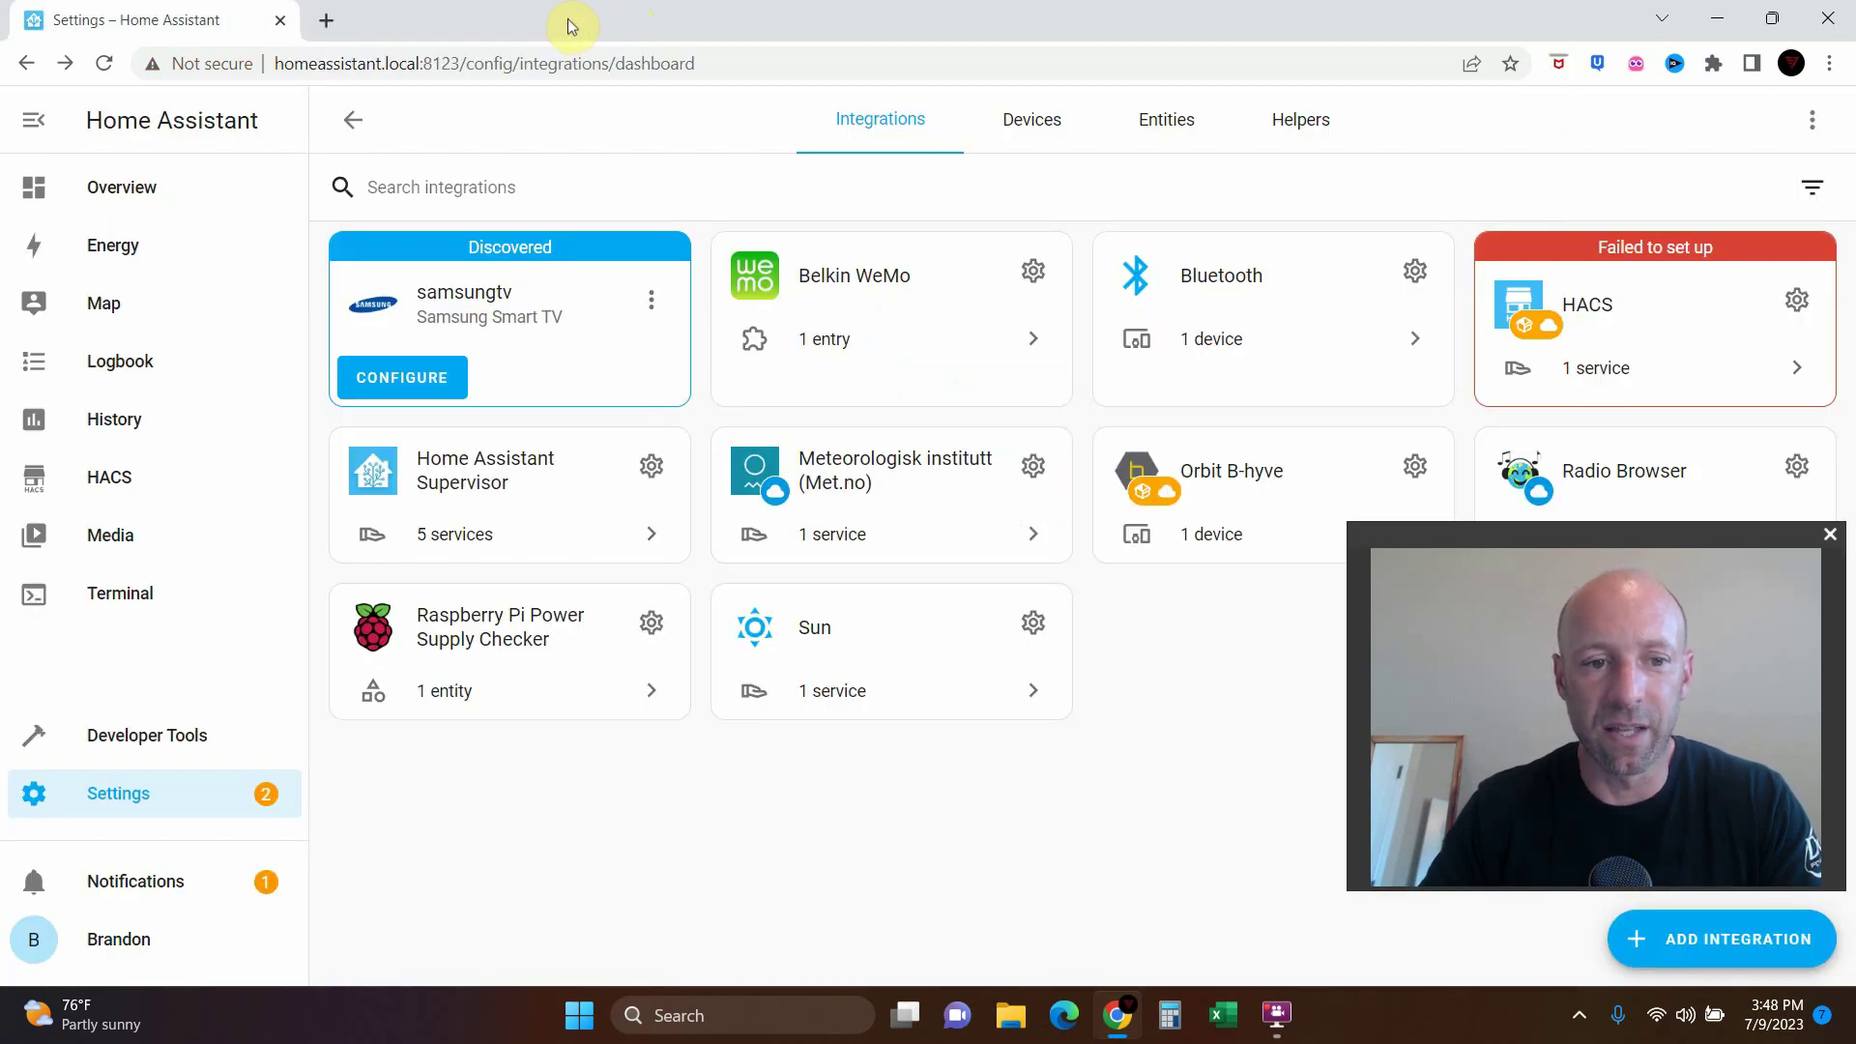
left_click(1780, 938)
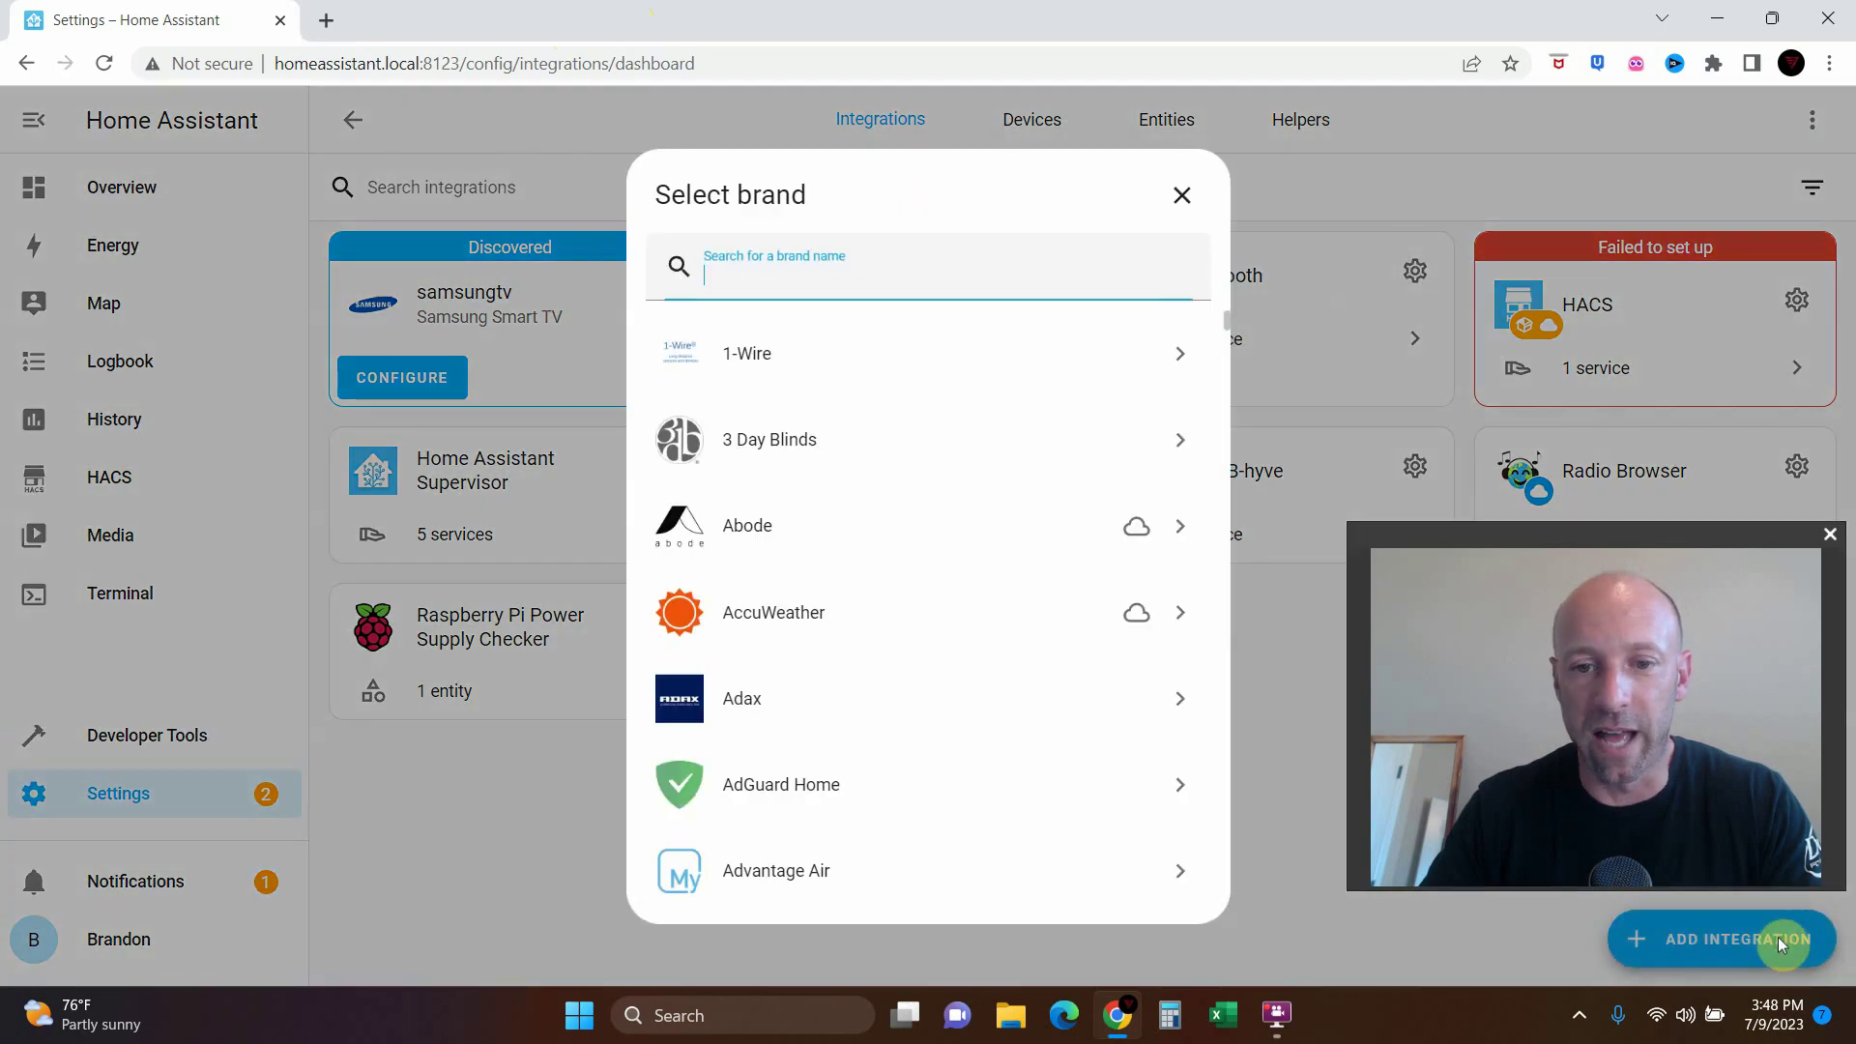
type("reo")
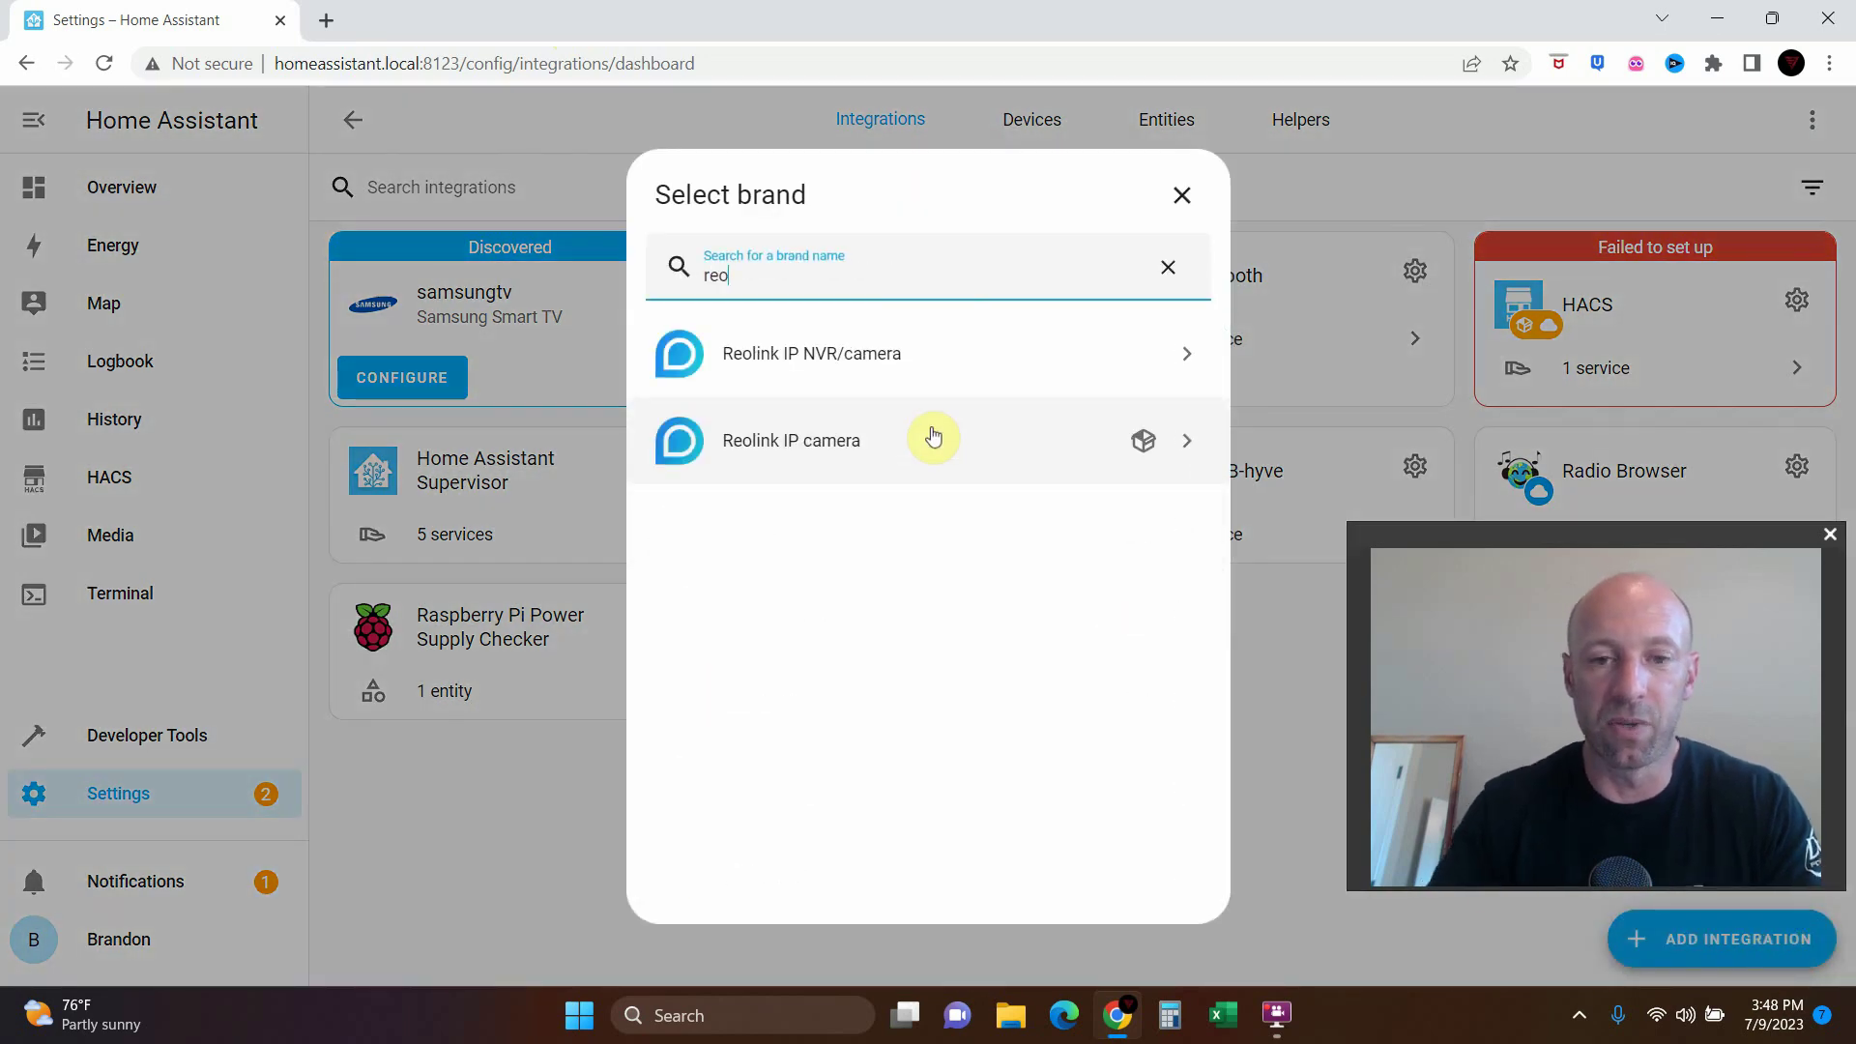
left_click(860, 360)
- Enter username, password and host, then resubmit with the host corrected to 192.168.1.246
left_click(820, 488)
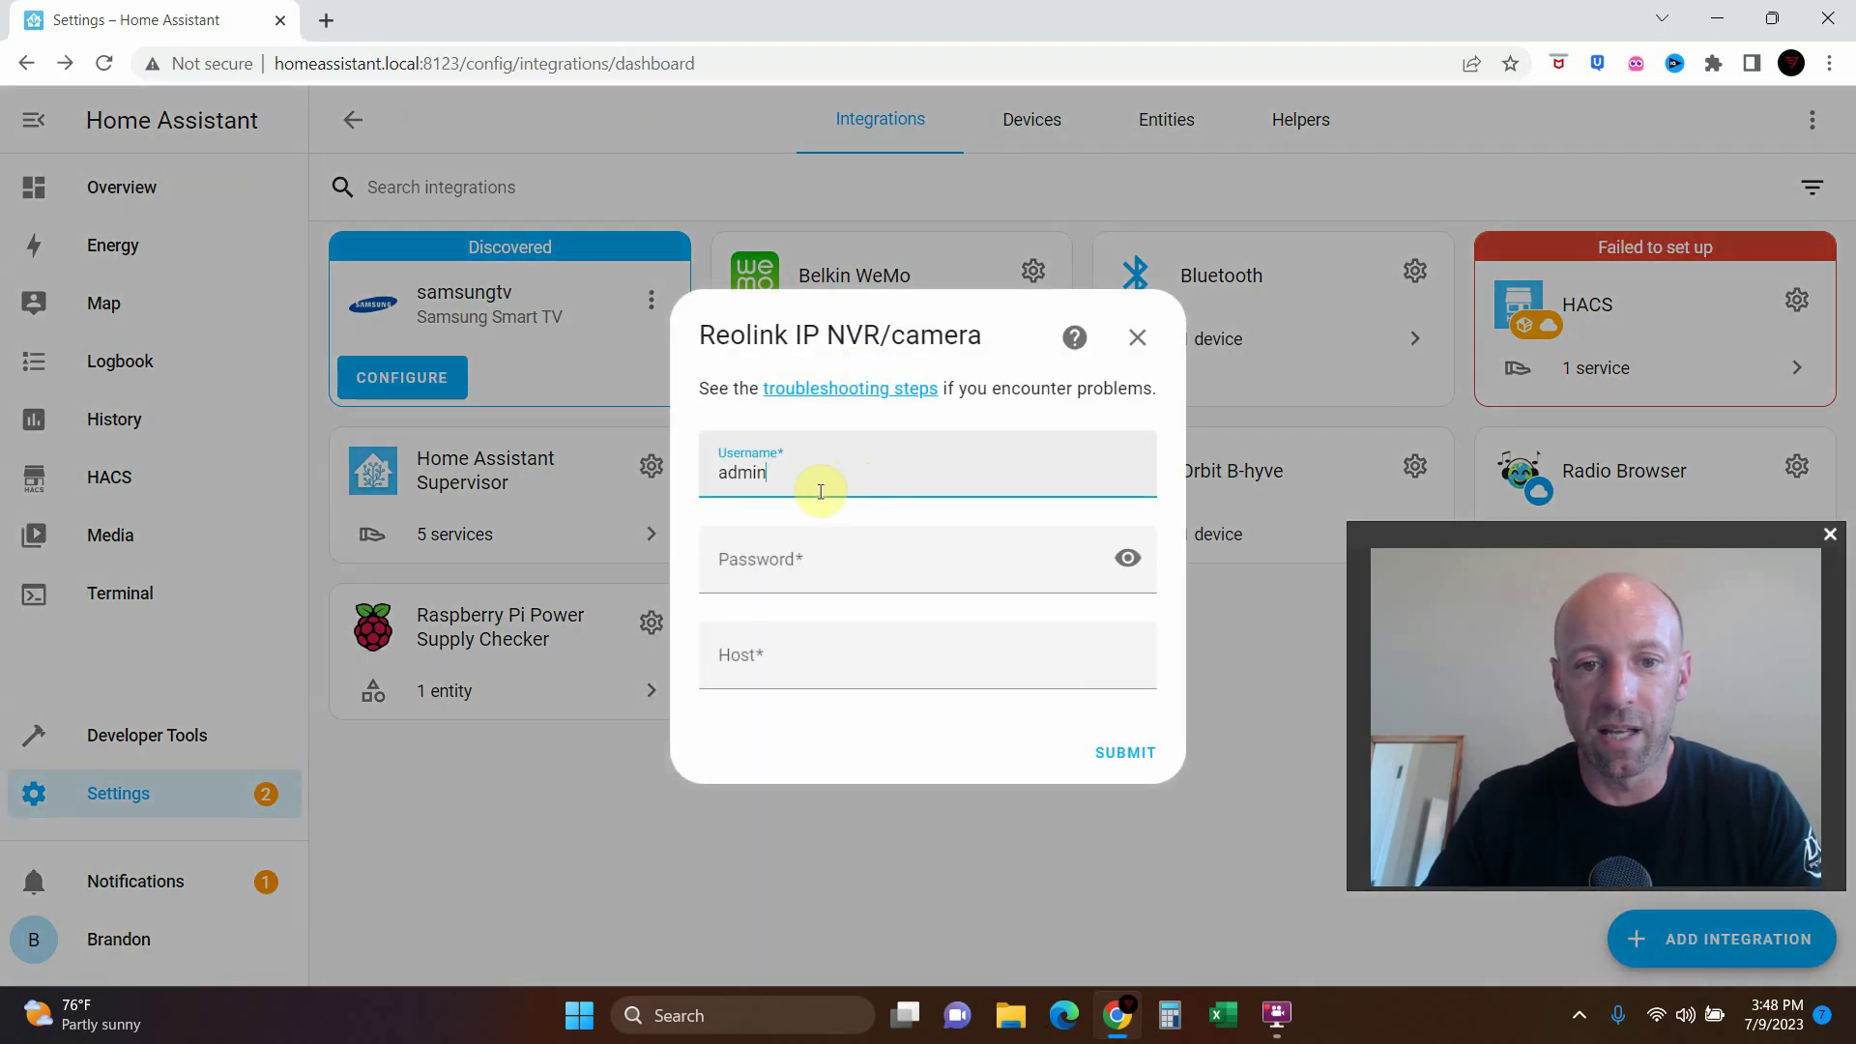
left_click(793, 568)
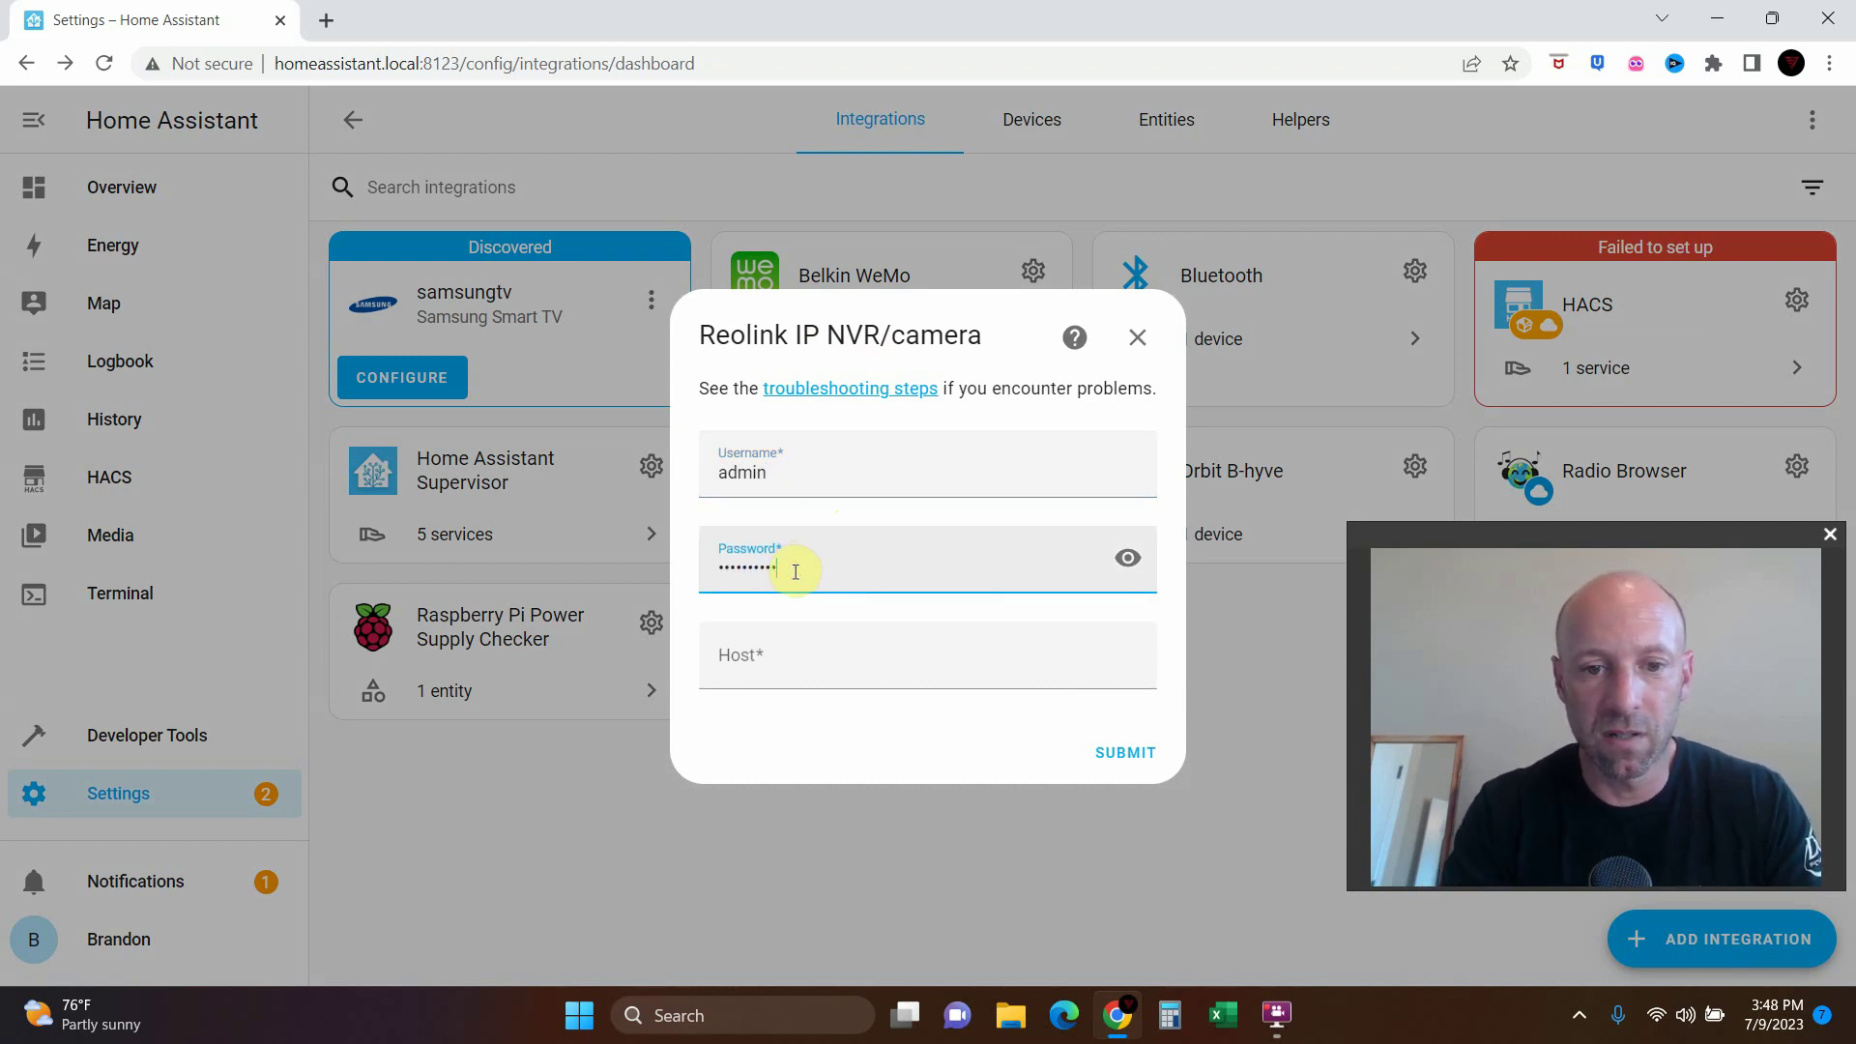
key("Tab")
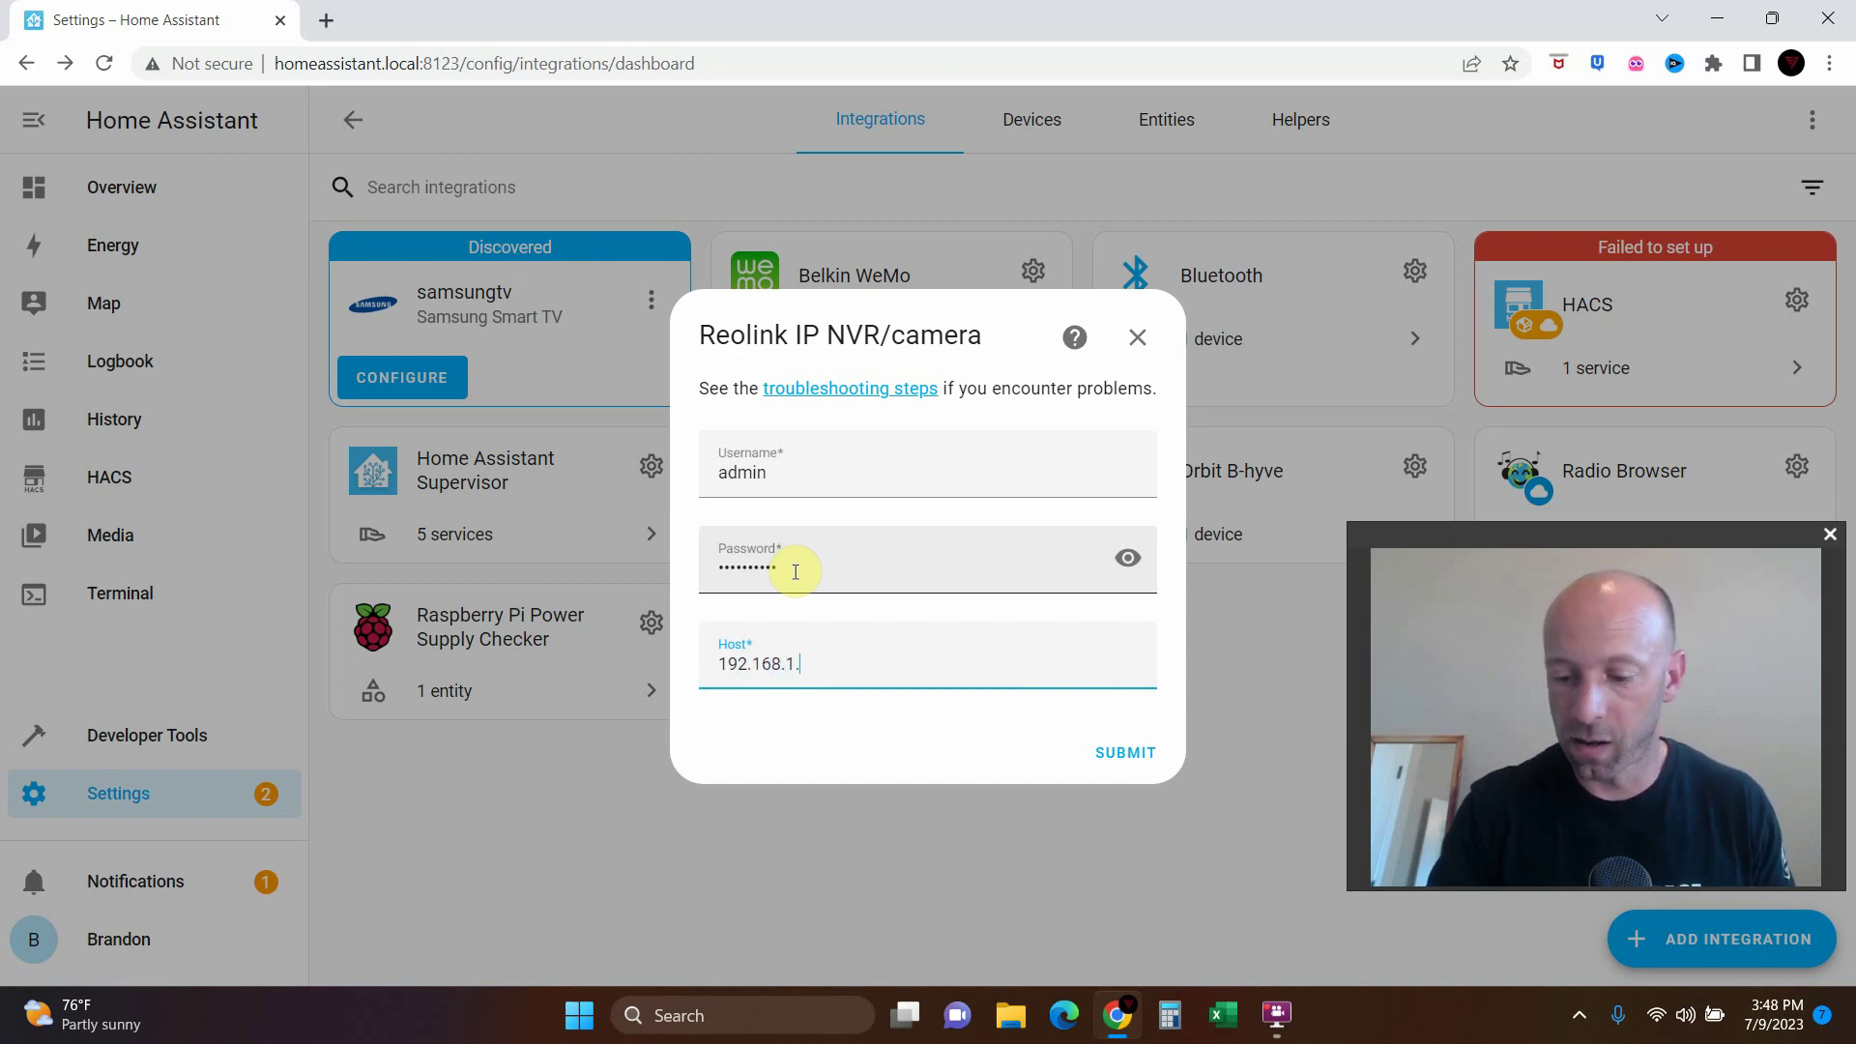
left_click(1121, 754)
type("19")
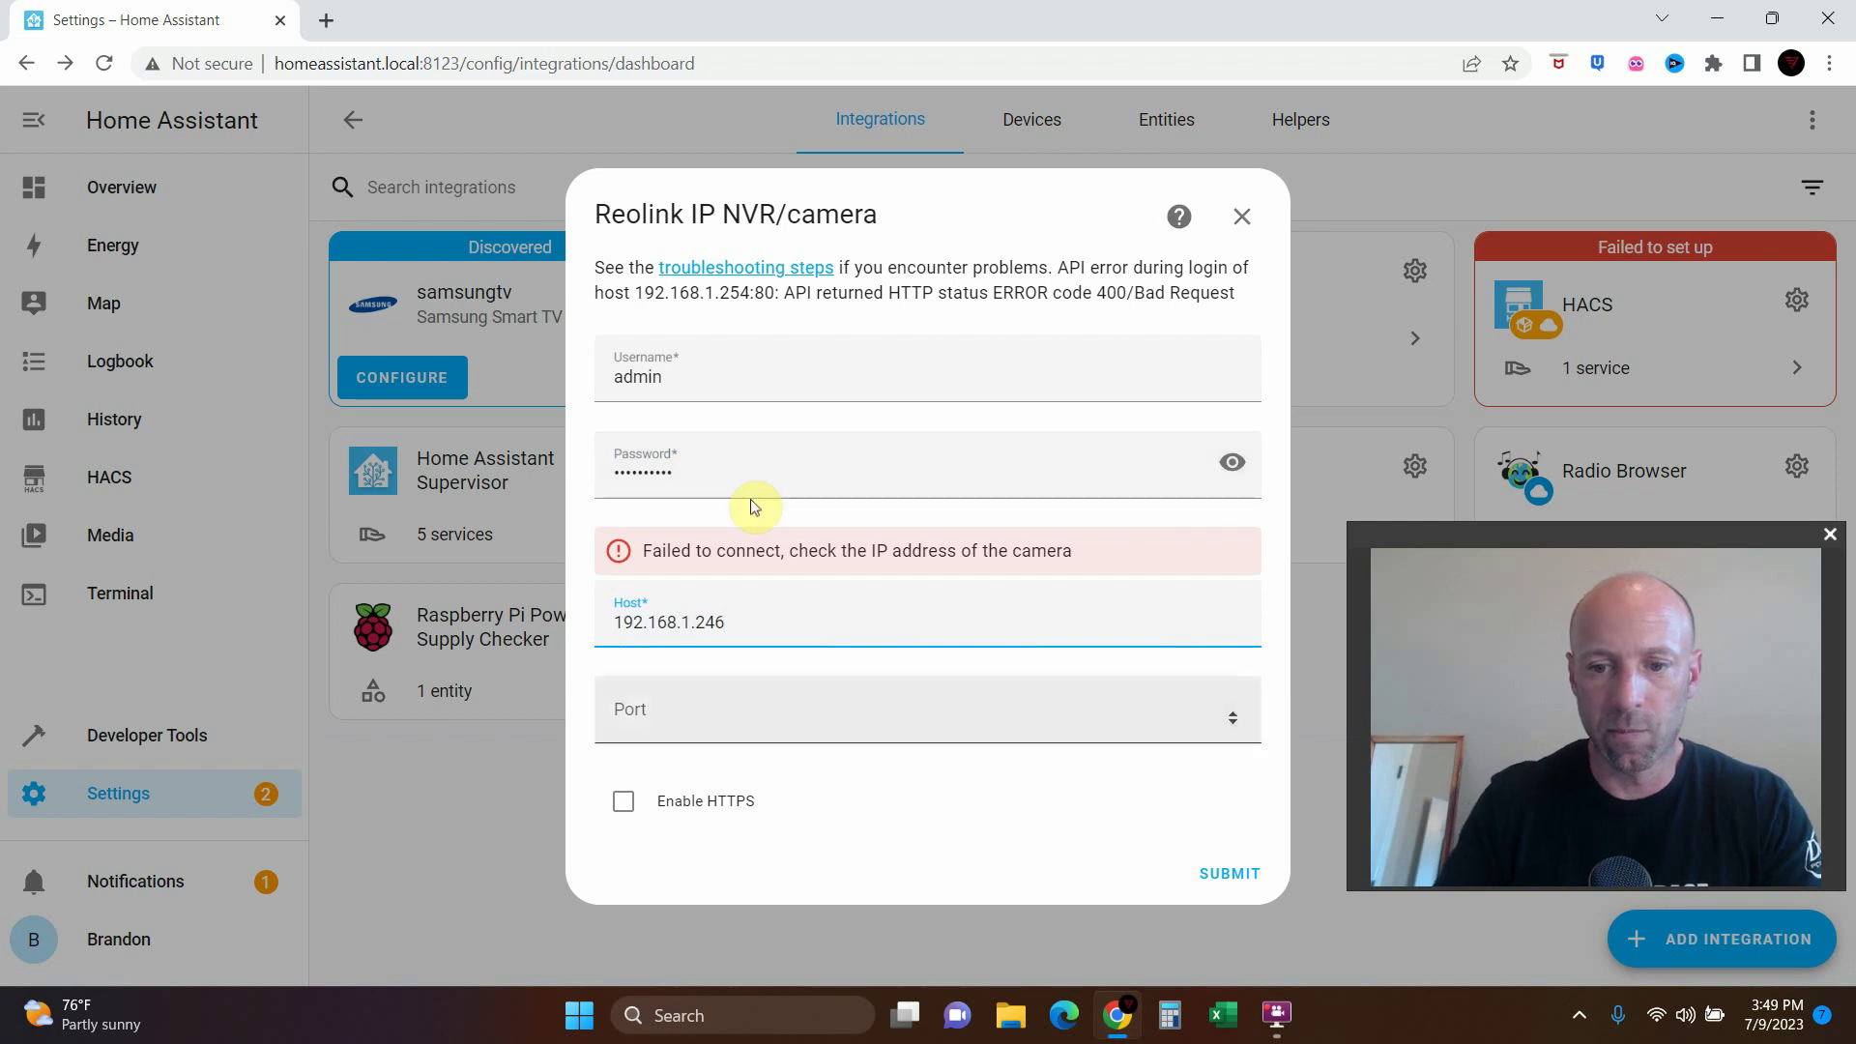
left_click(1218, 873)
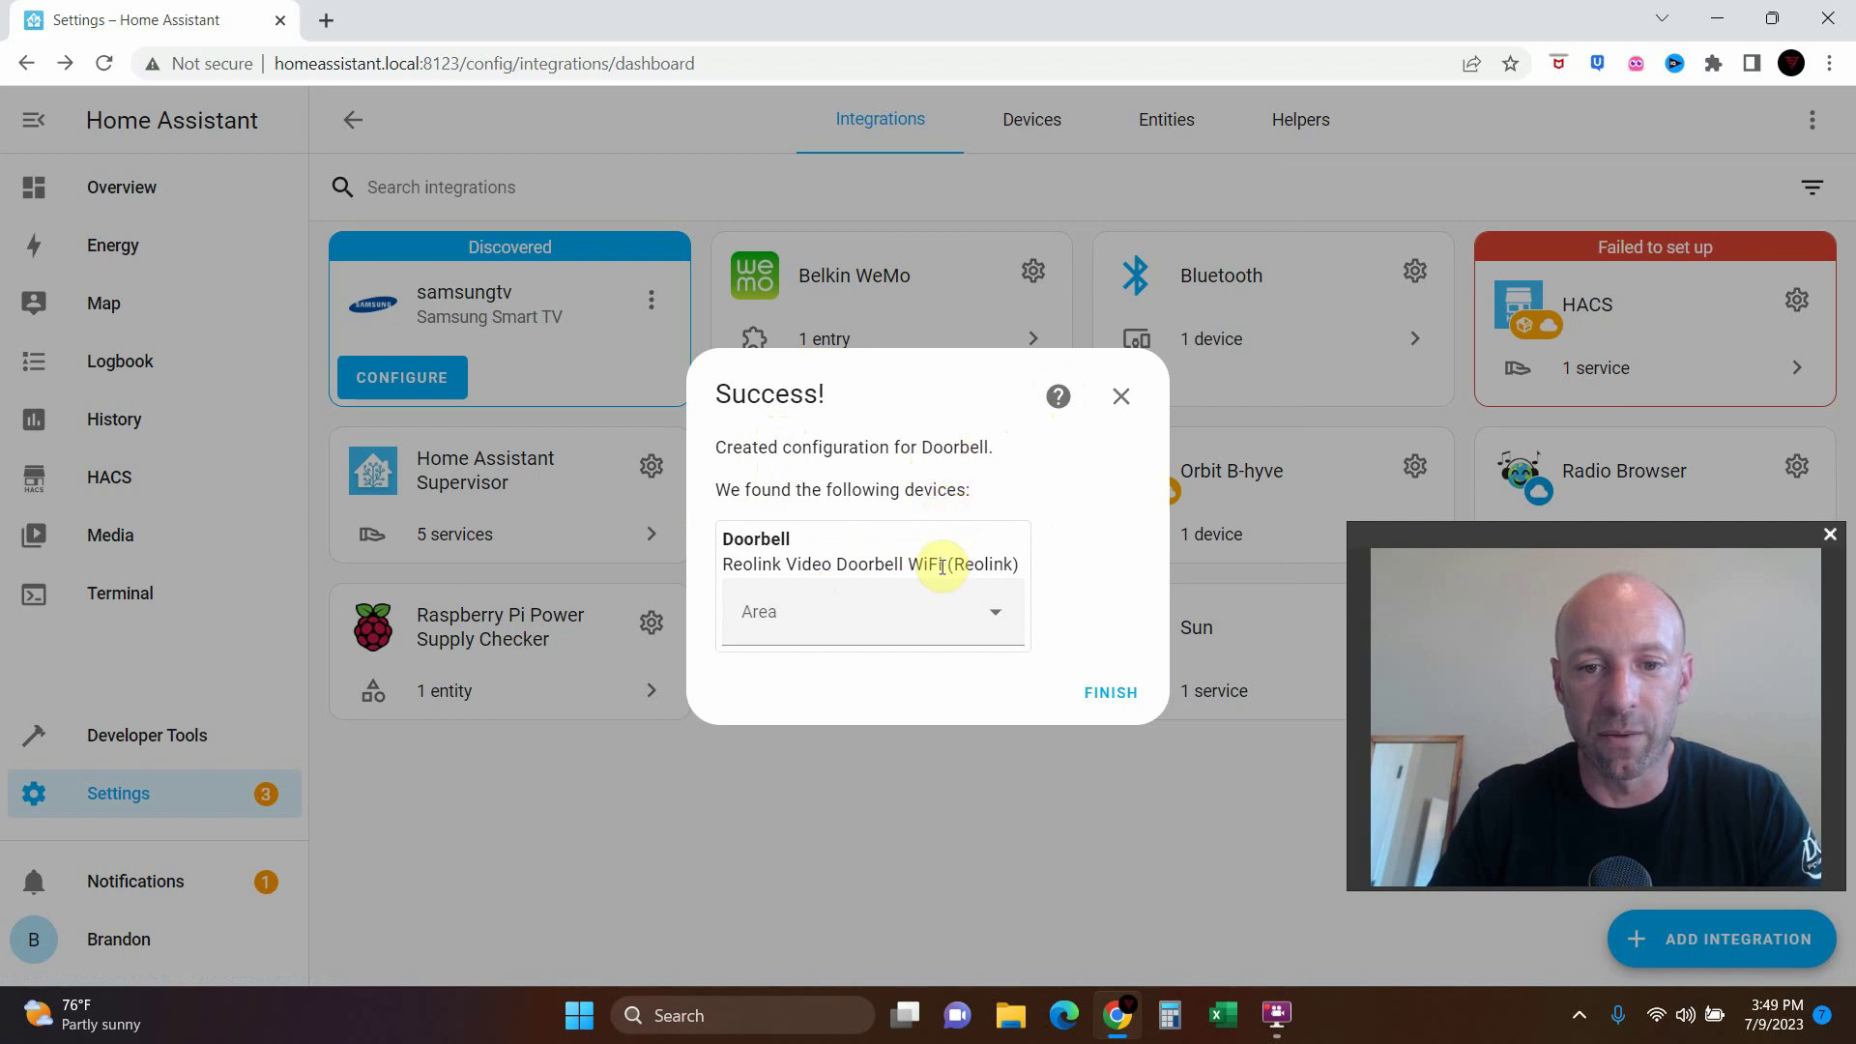
- Assign the Doorbell to a new area named 'Front Door' and finish the setup
left_click(826, 626)
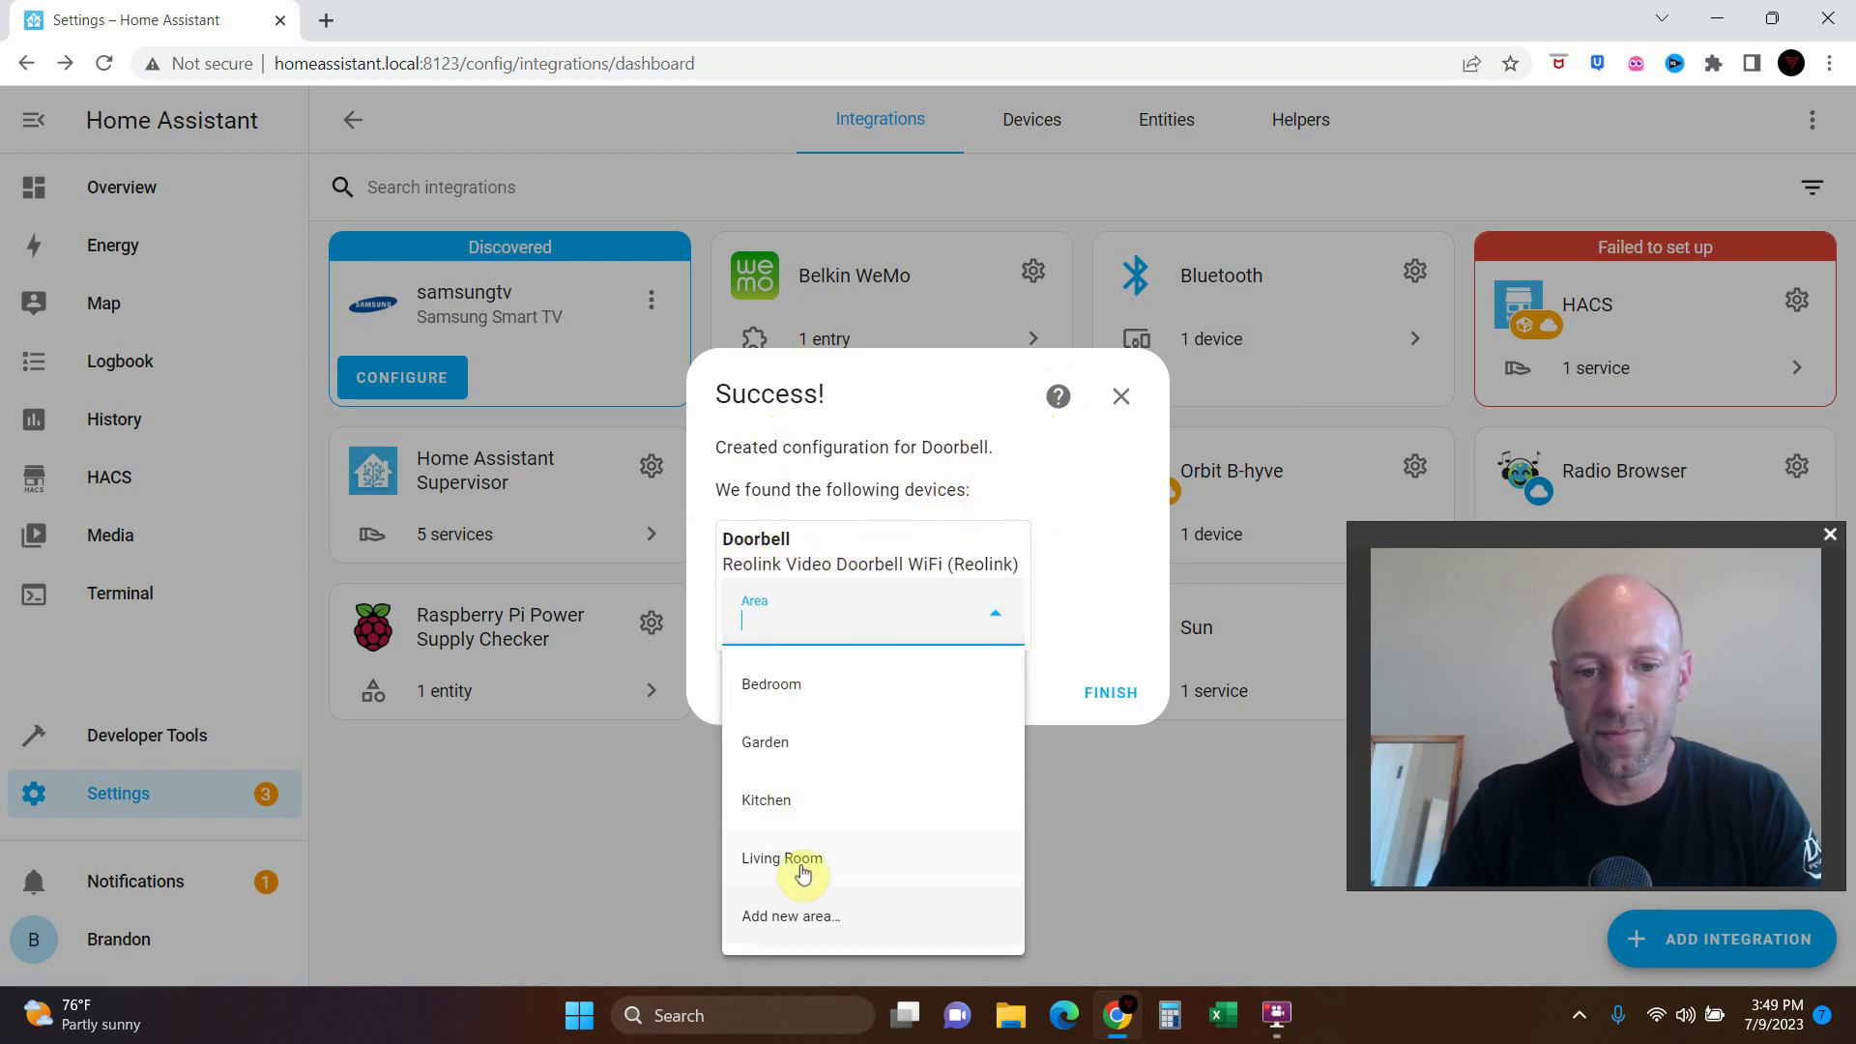
left_click(790, 916)
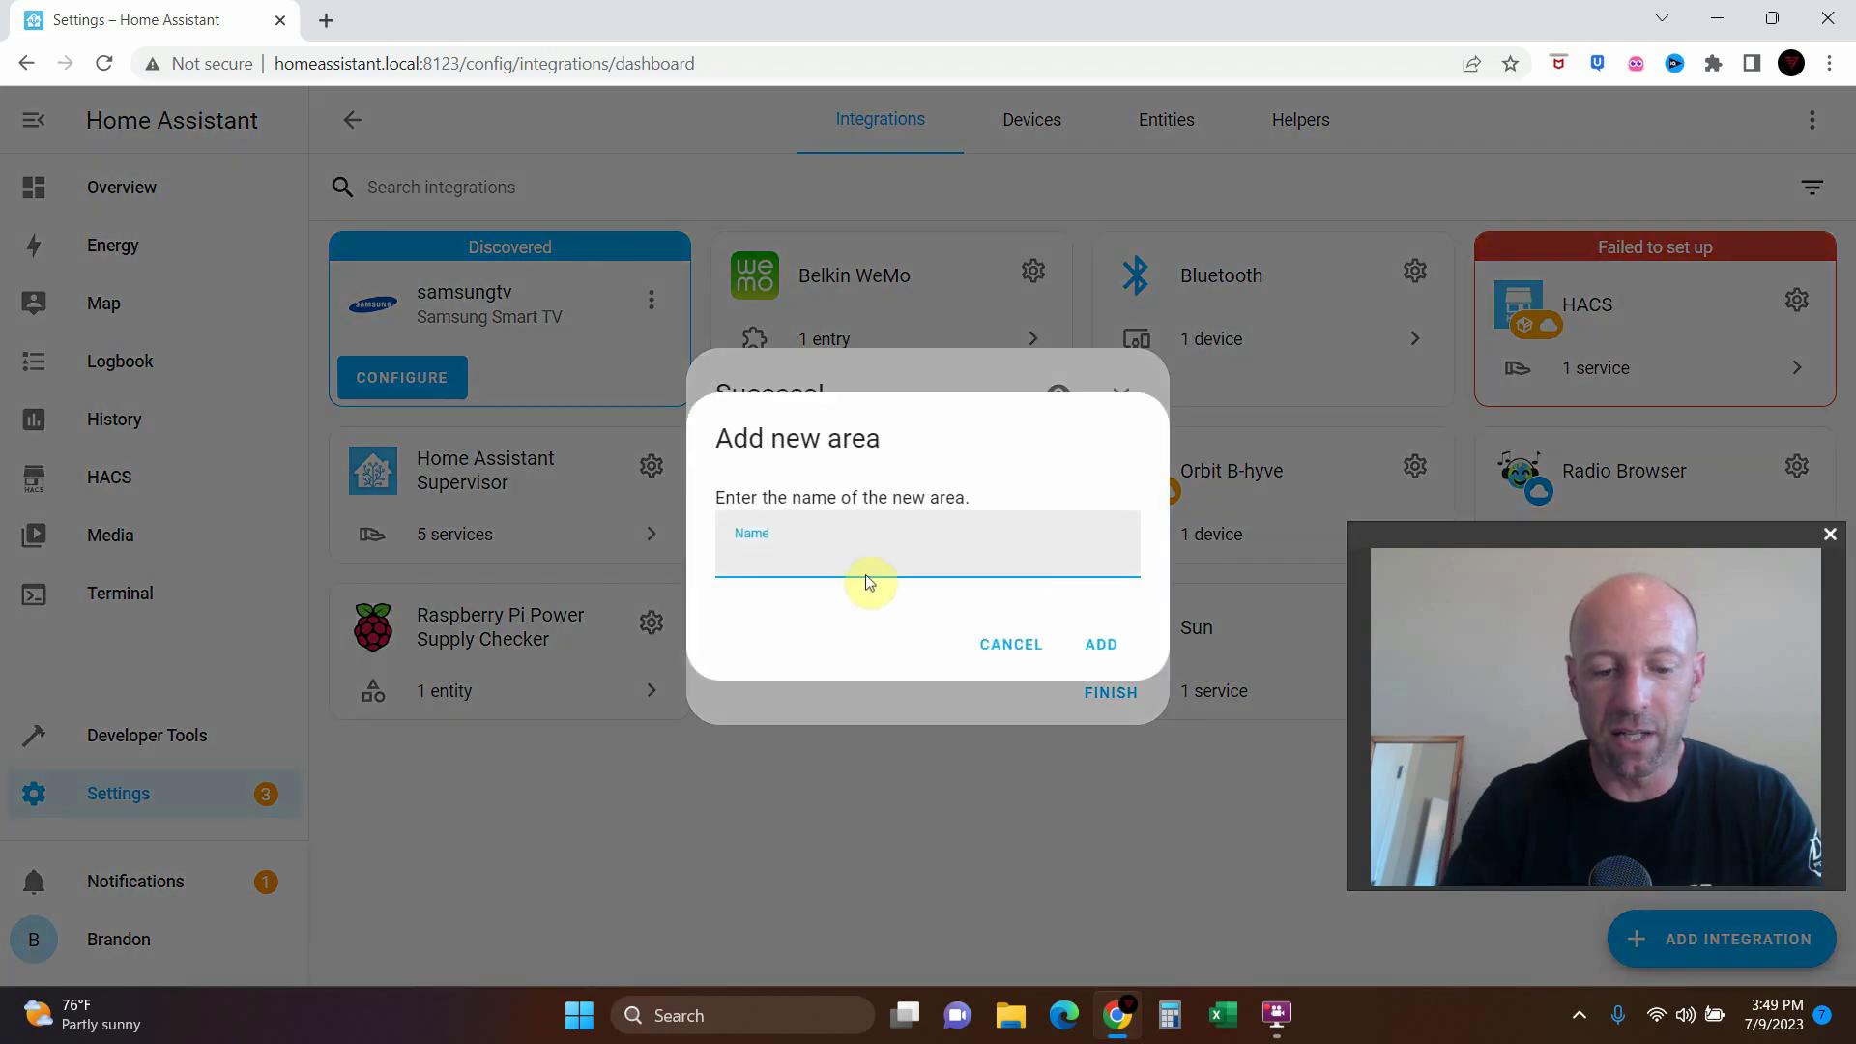
type("Front Door")
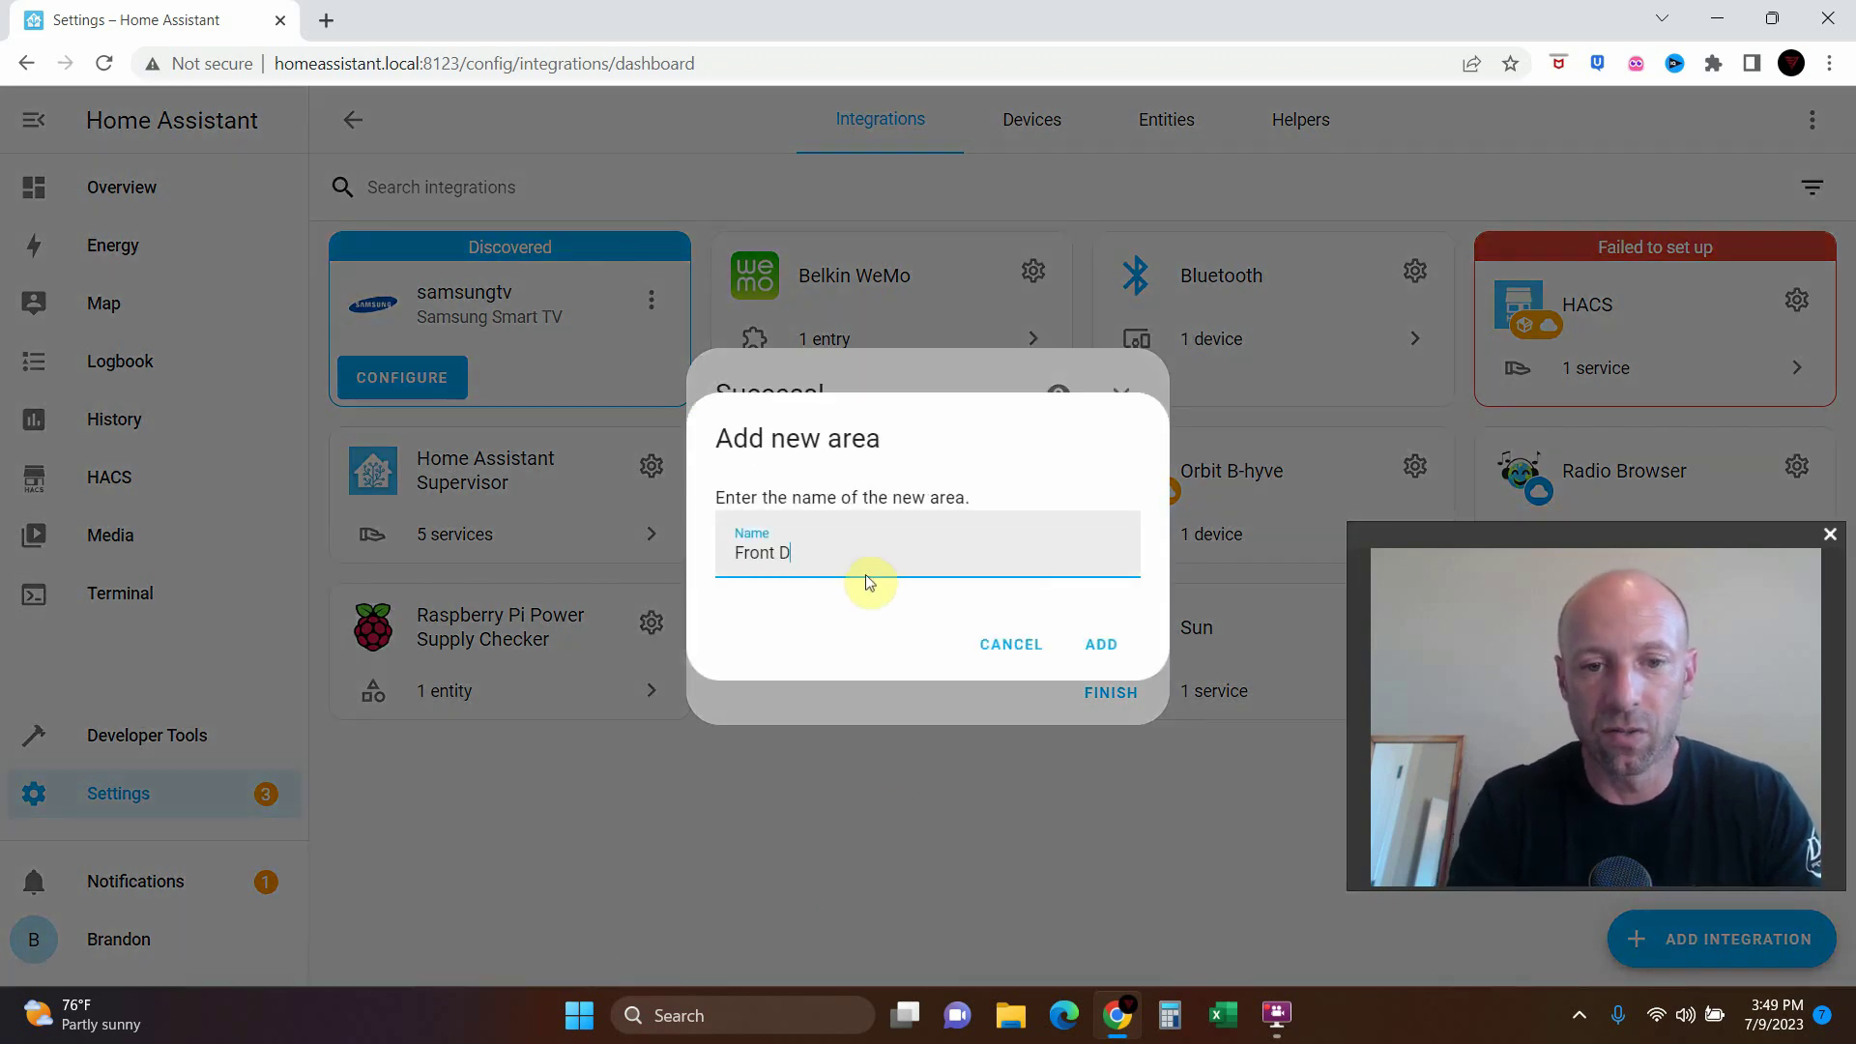
left_click(1082, 620)
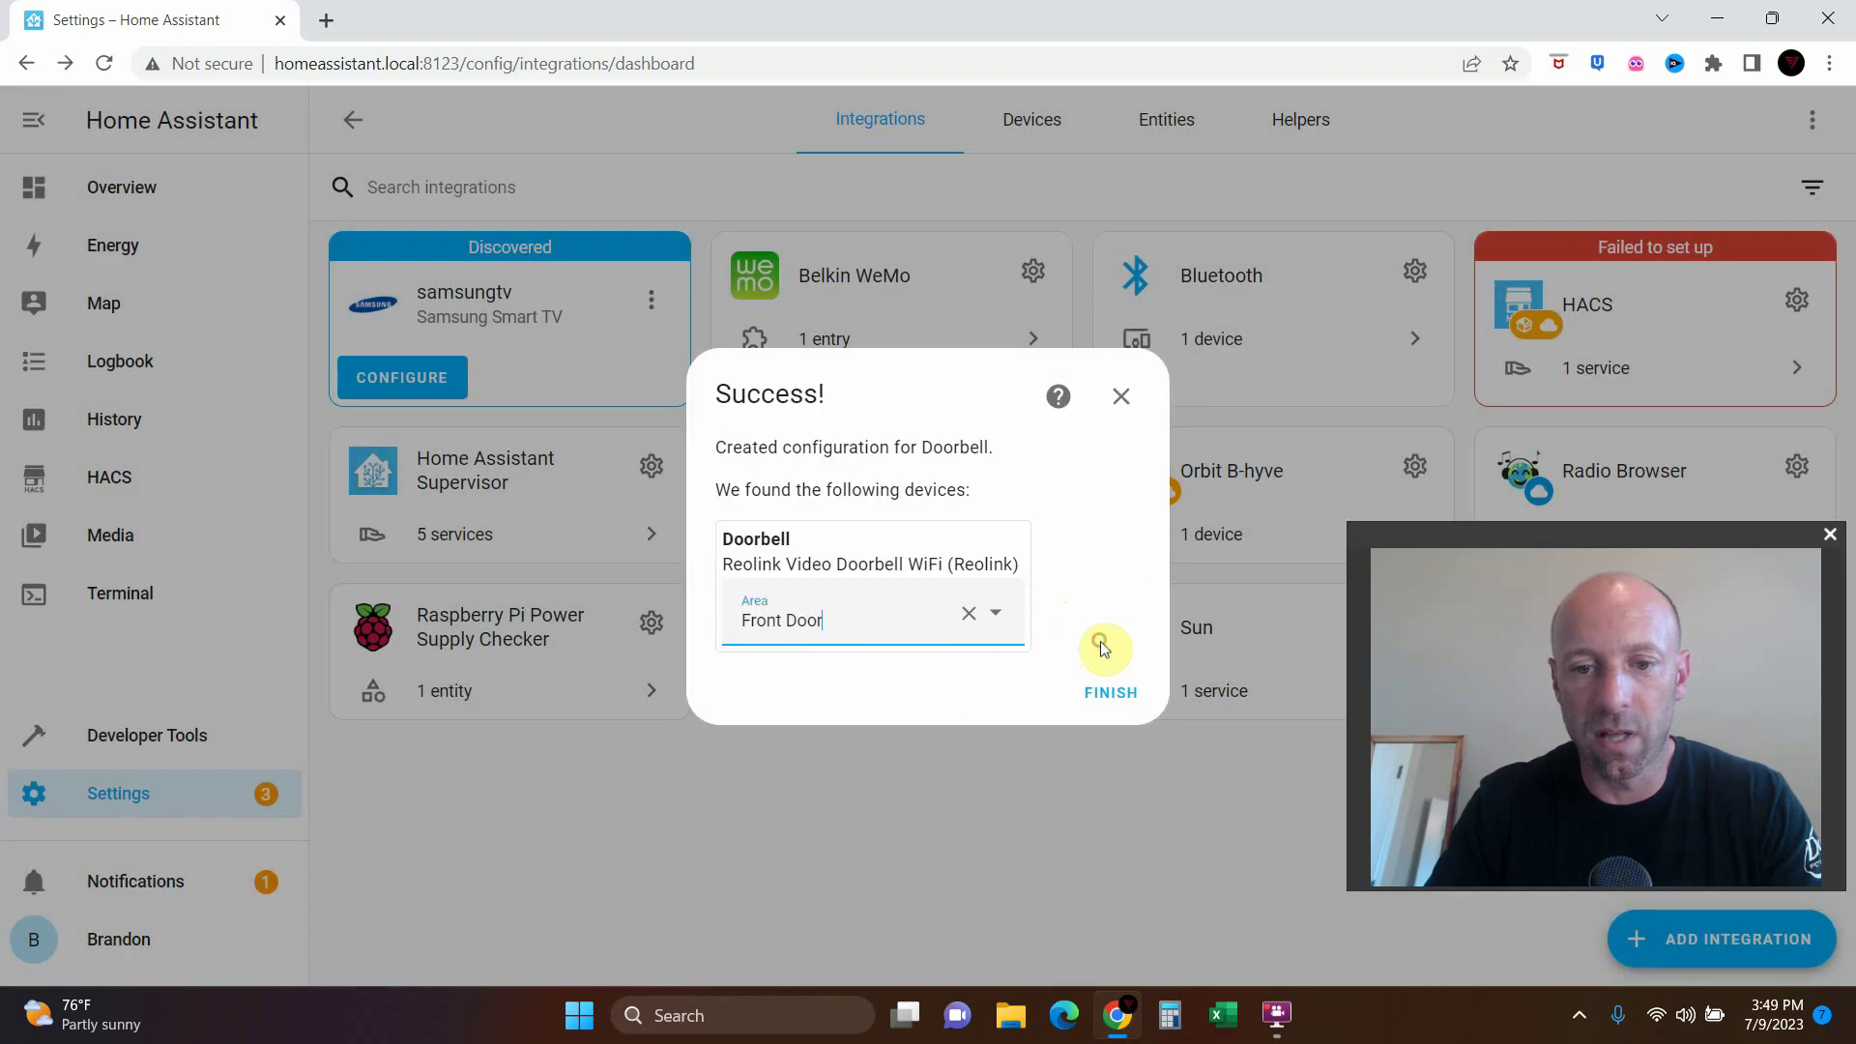
left_click(1111, 692)
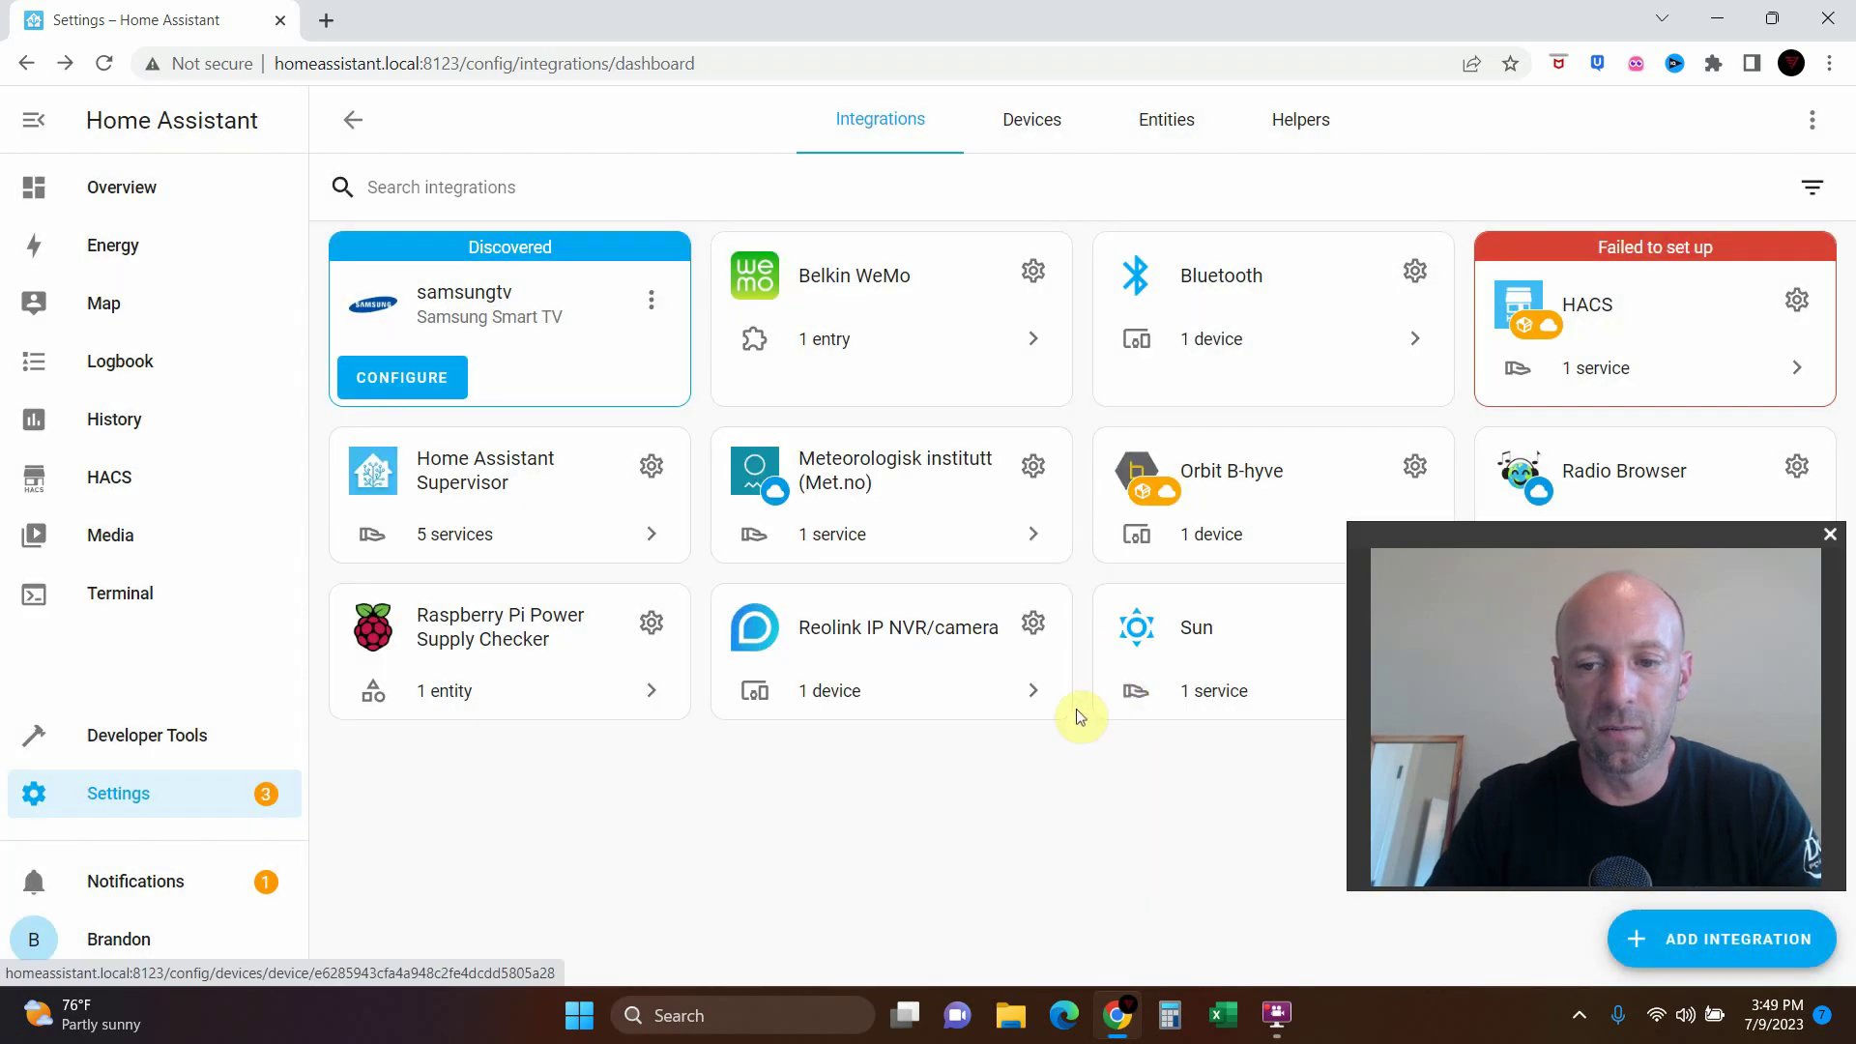
- Open the Doorbell device page under the Reolink IP NVR/camera integration
left_click(1534, 528)
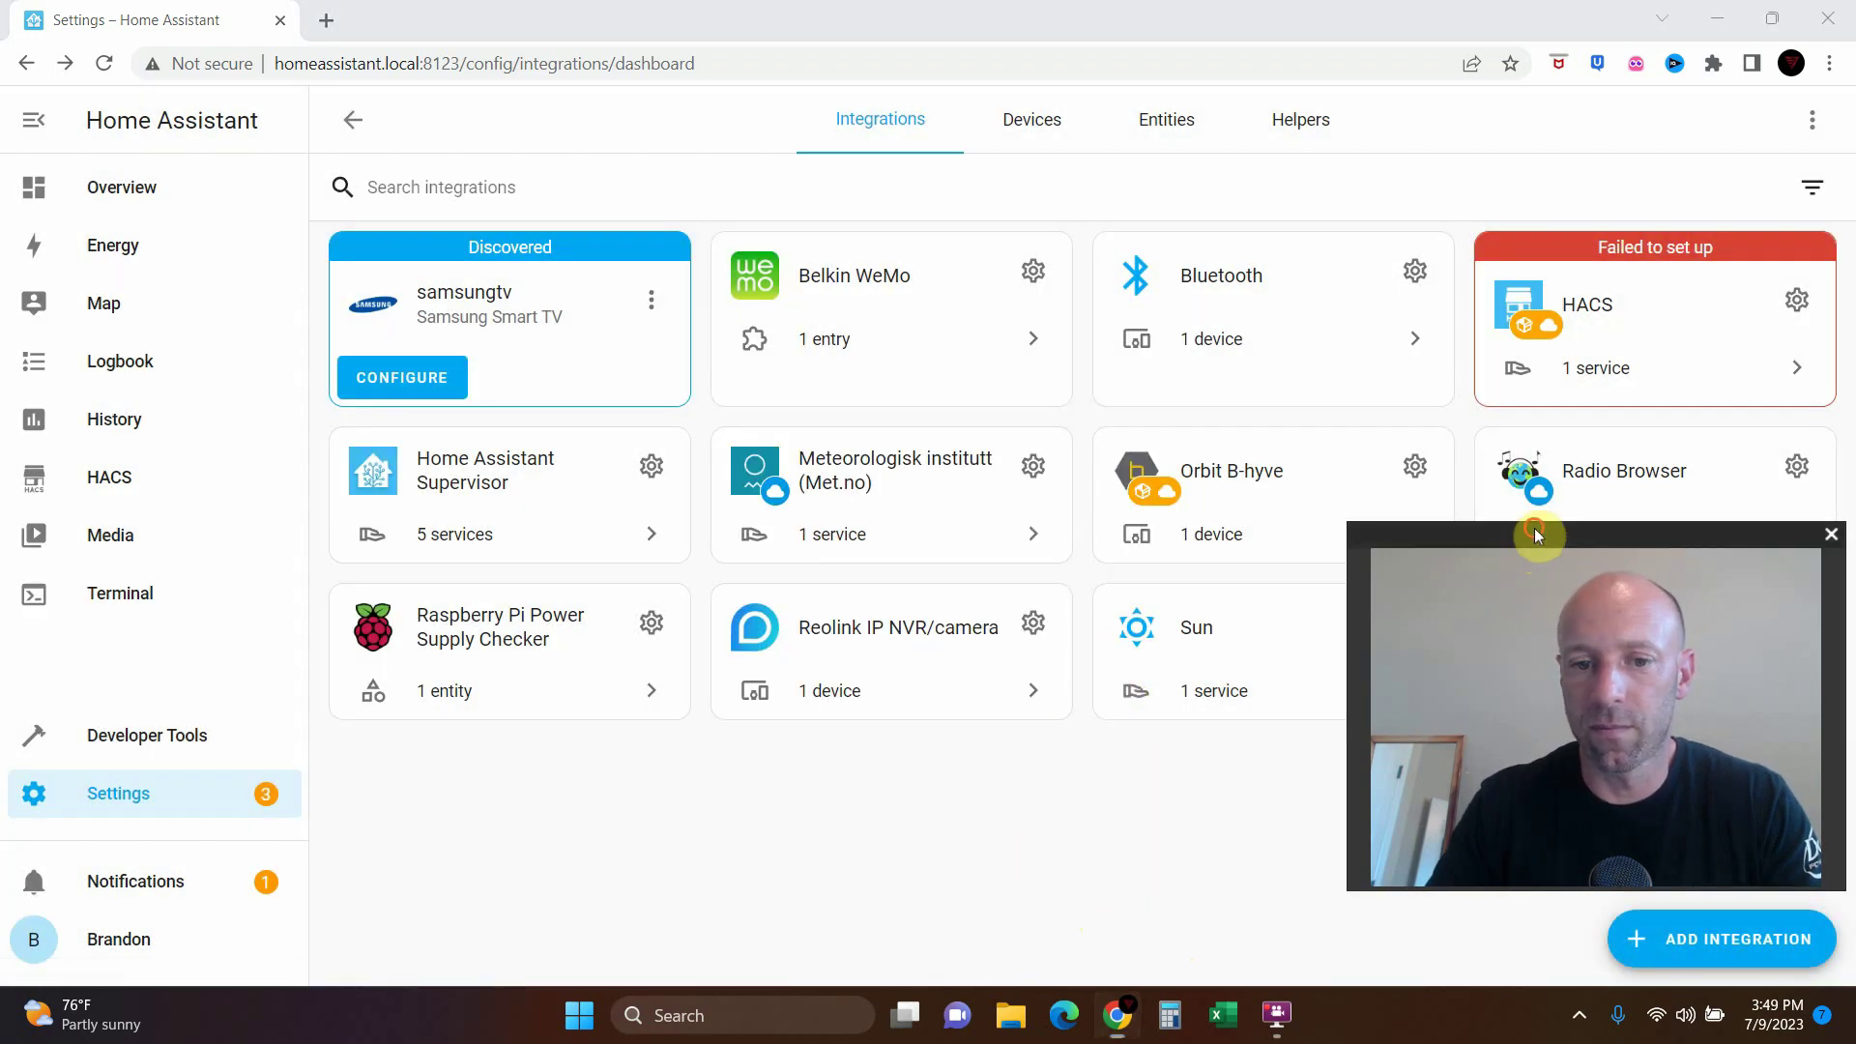
left_click(877, 640)
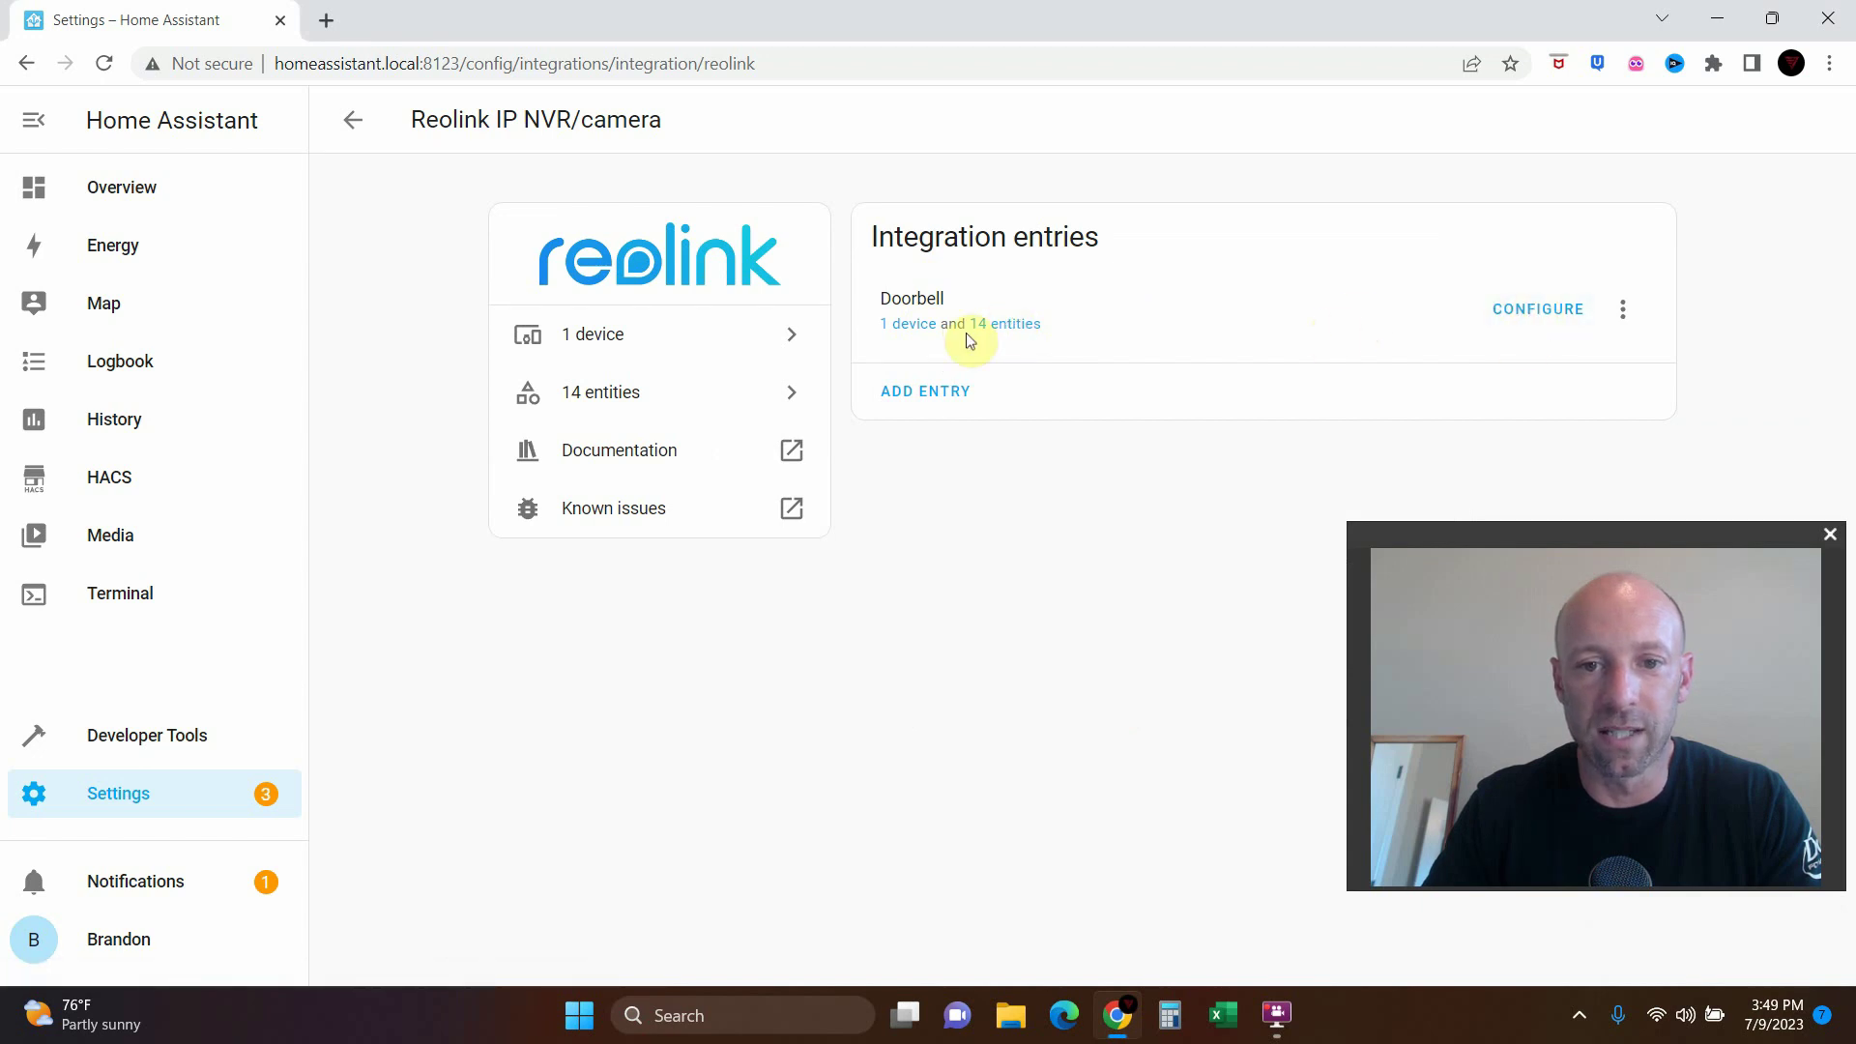
left_click(908, 325)
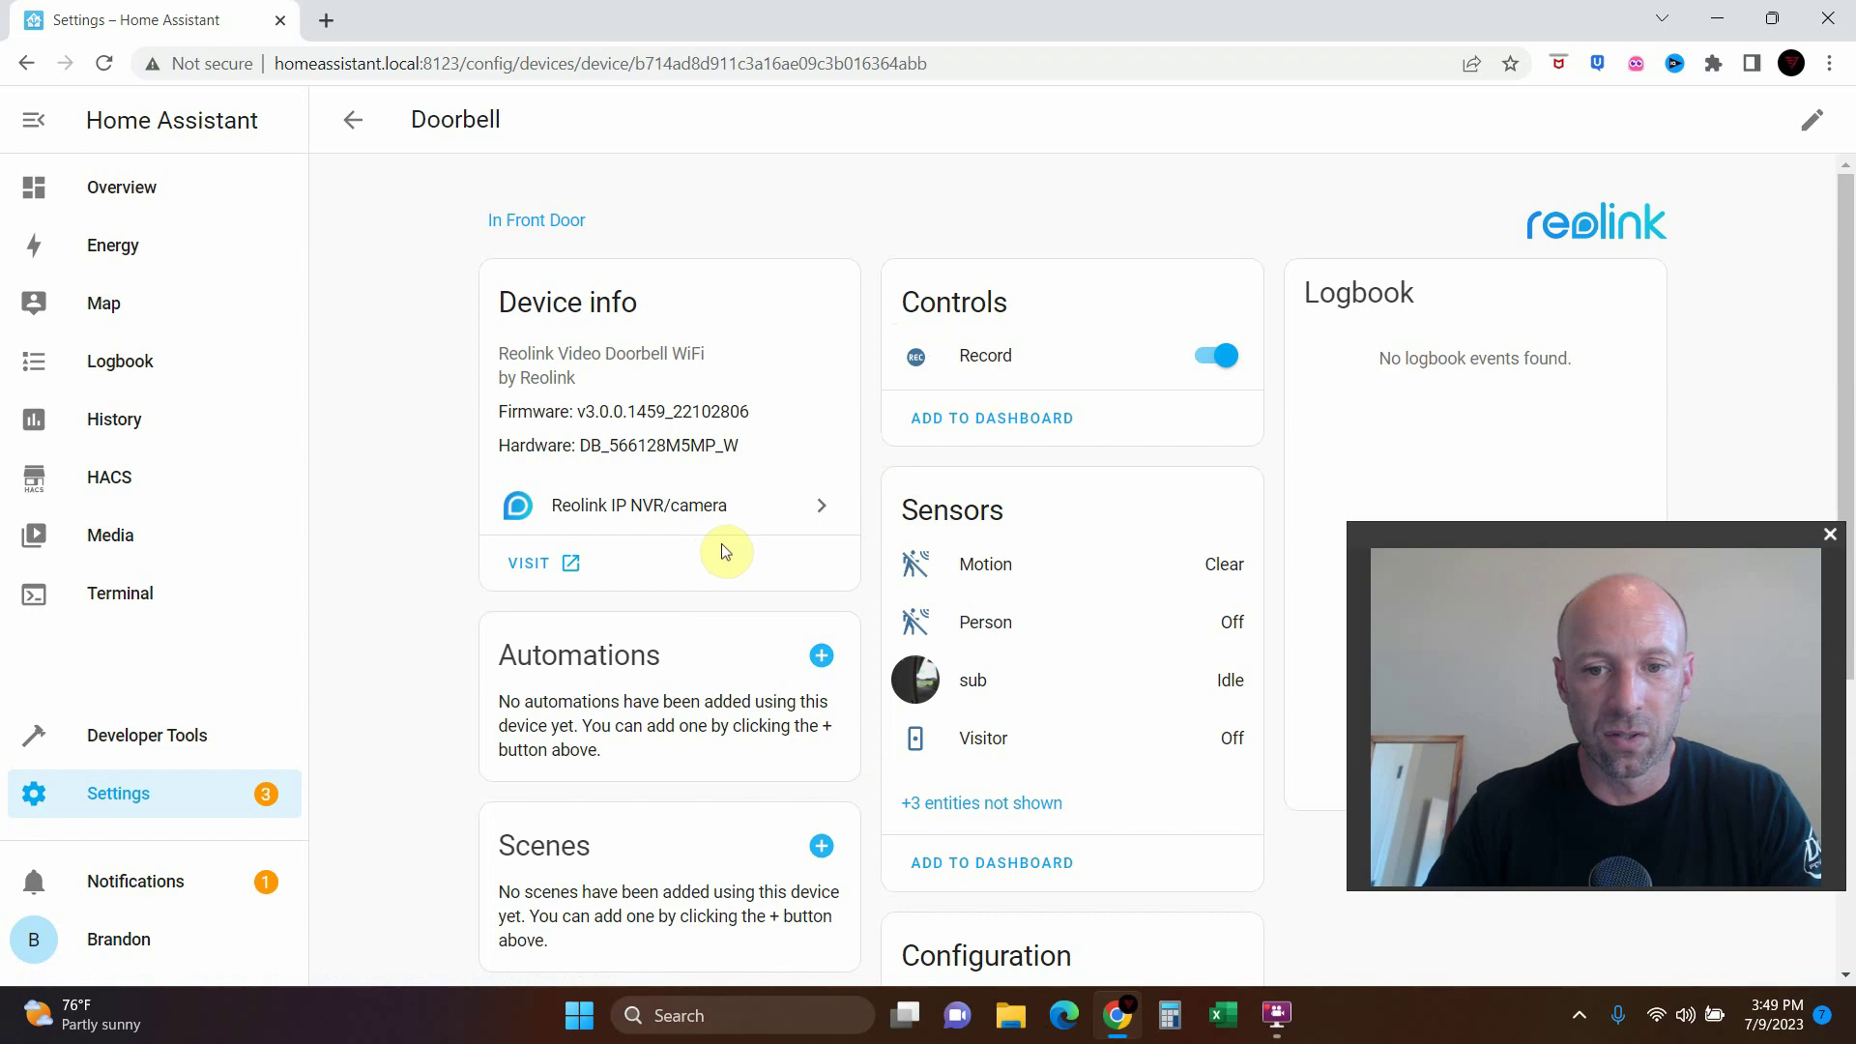
scroll(722, 552, "down", 5)
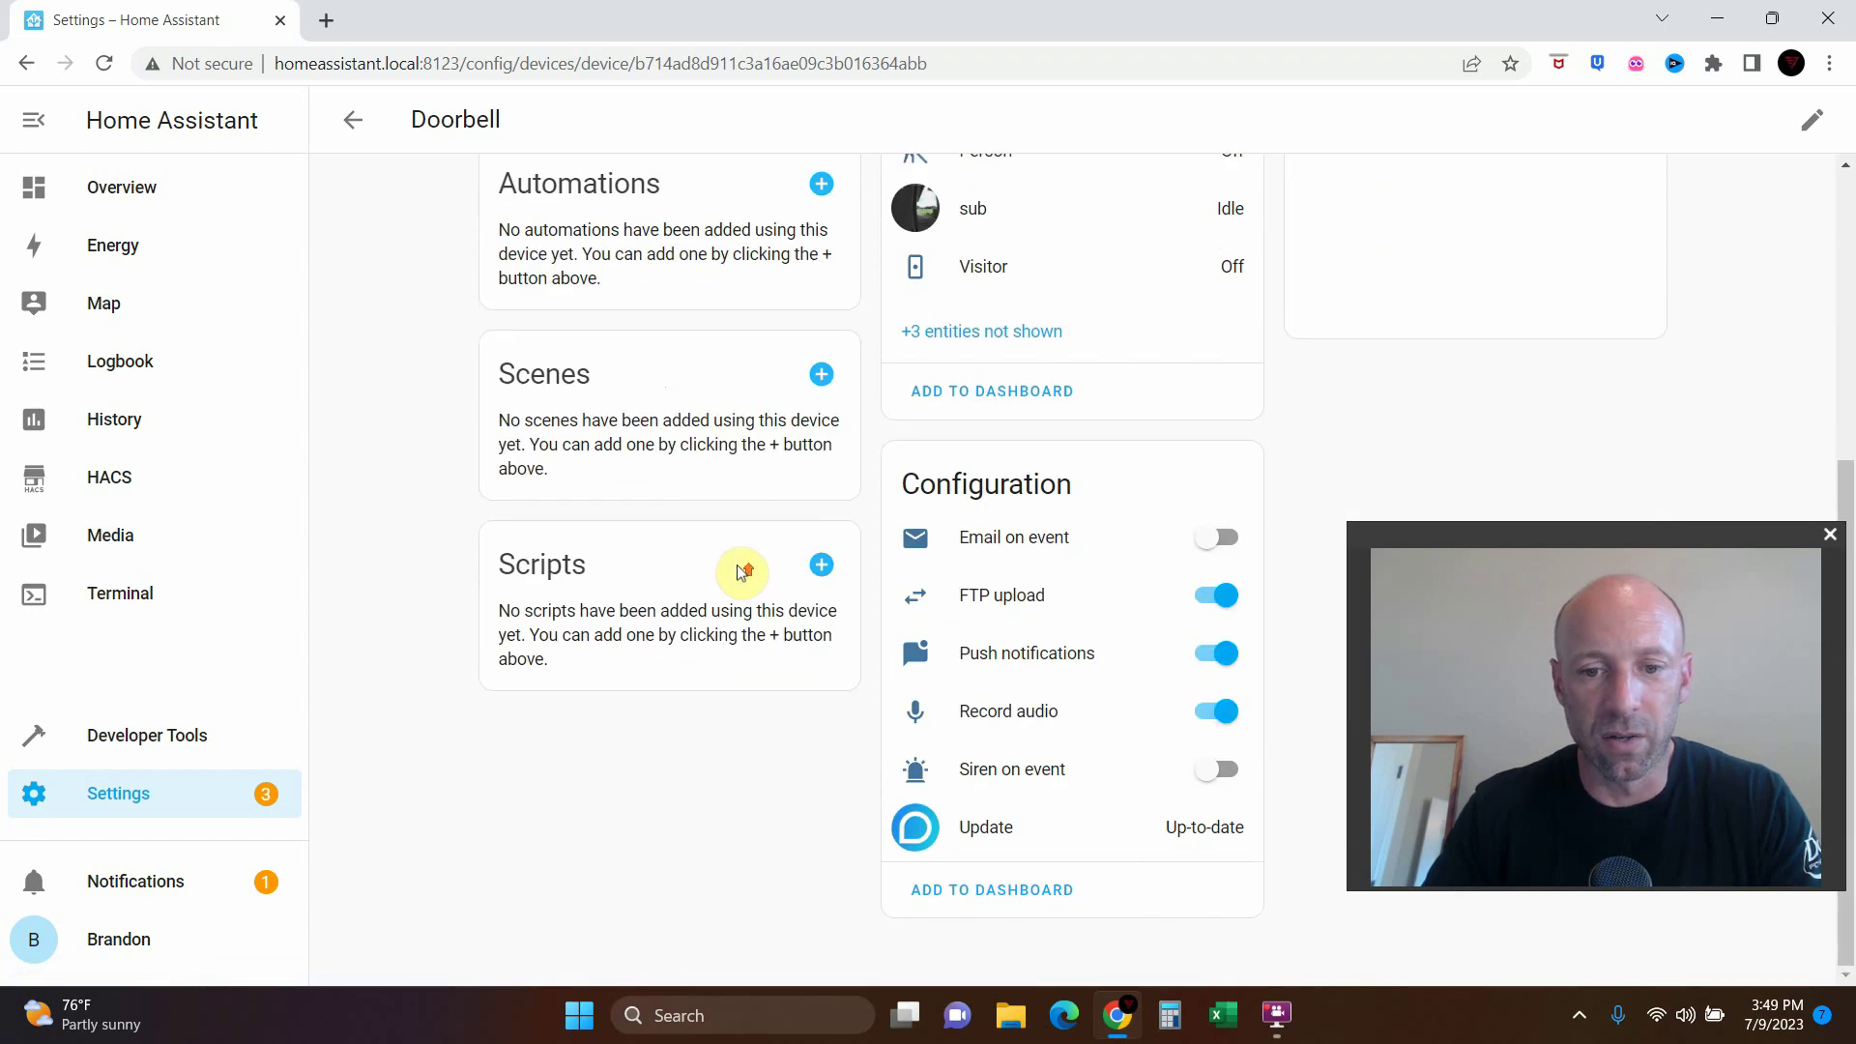
scroll(723, 746, "up", 4)
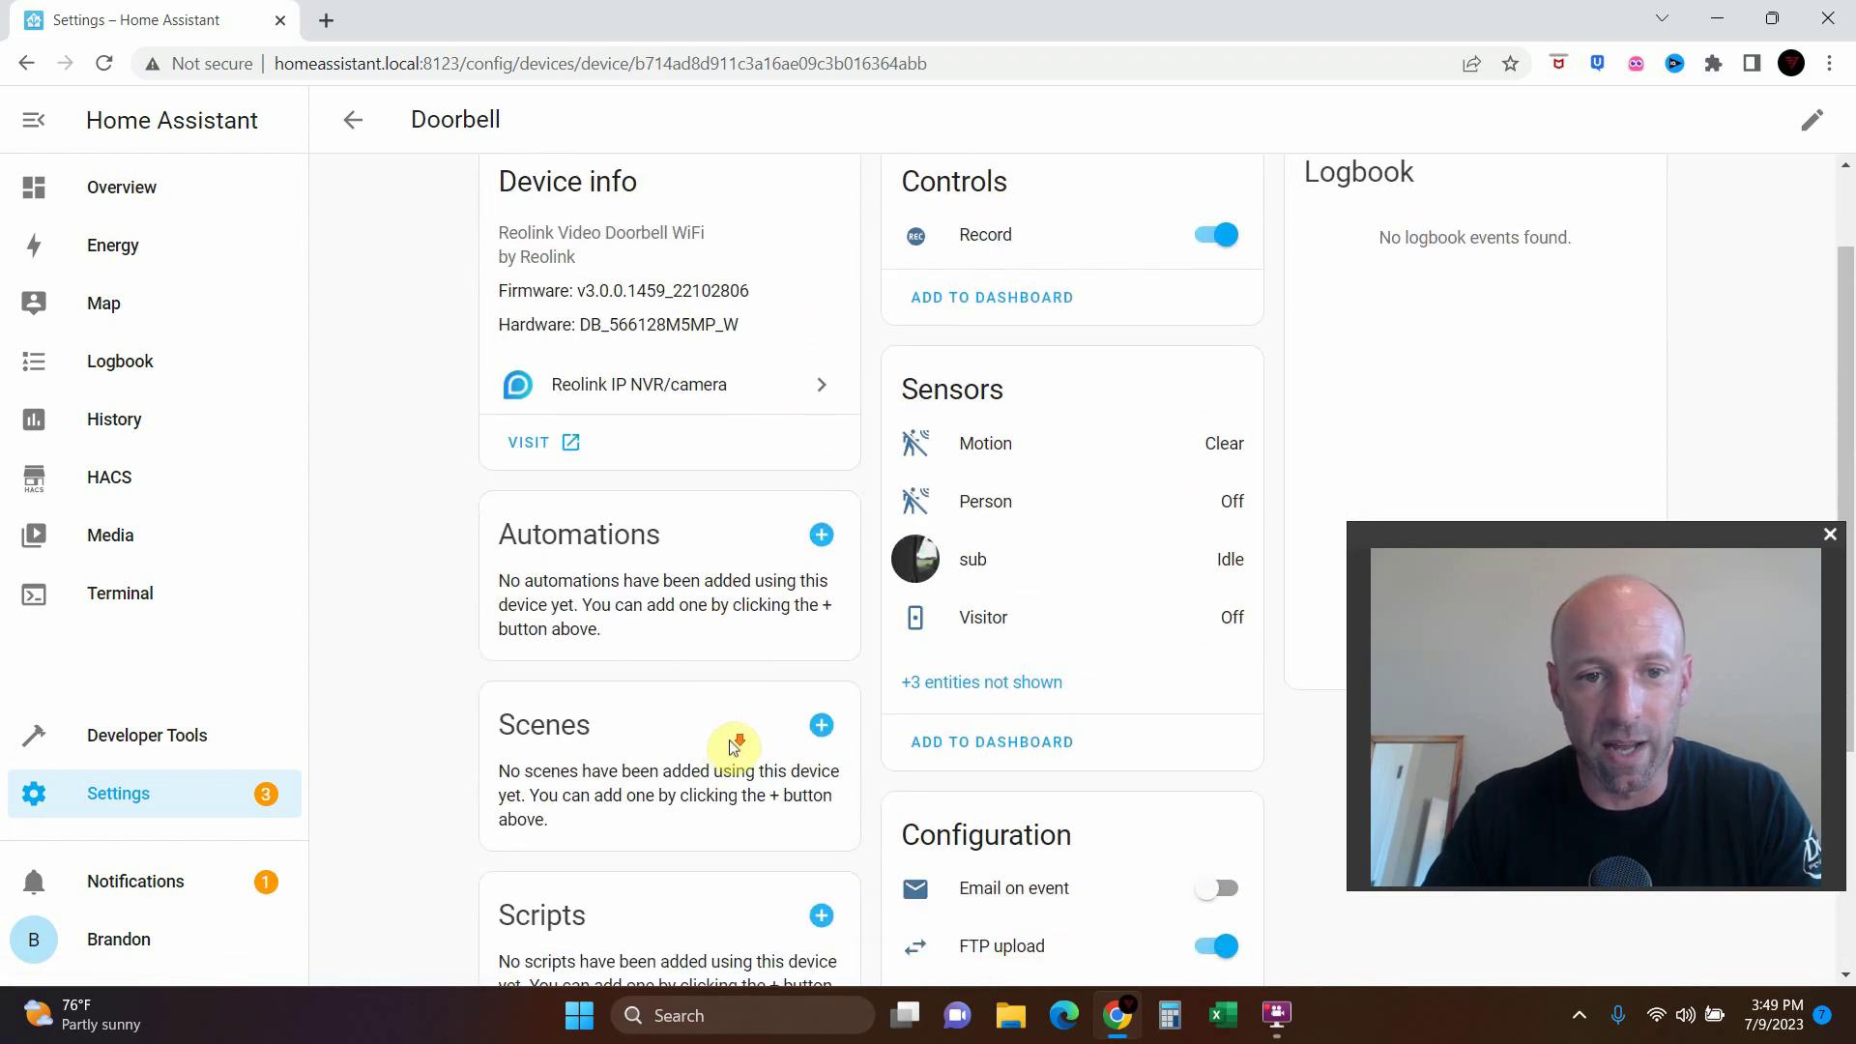
scroll(696, 600, "down", 1)
scroll(628, 484, "up", 2)
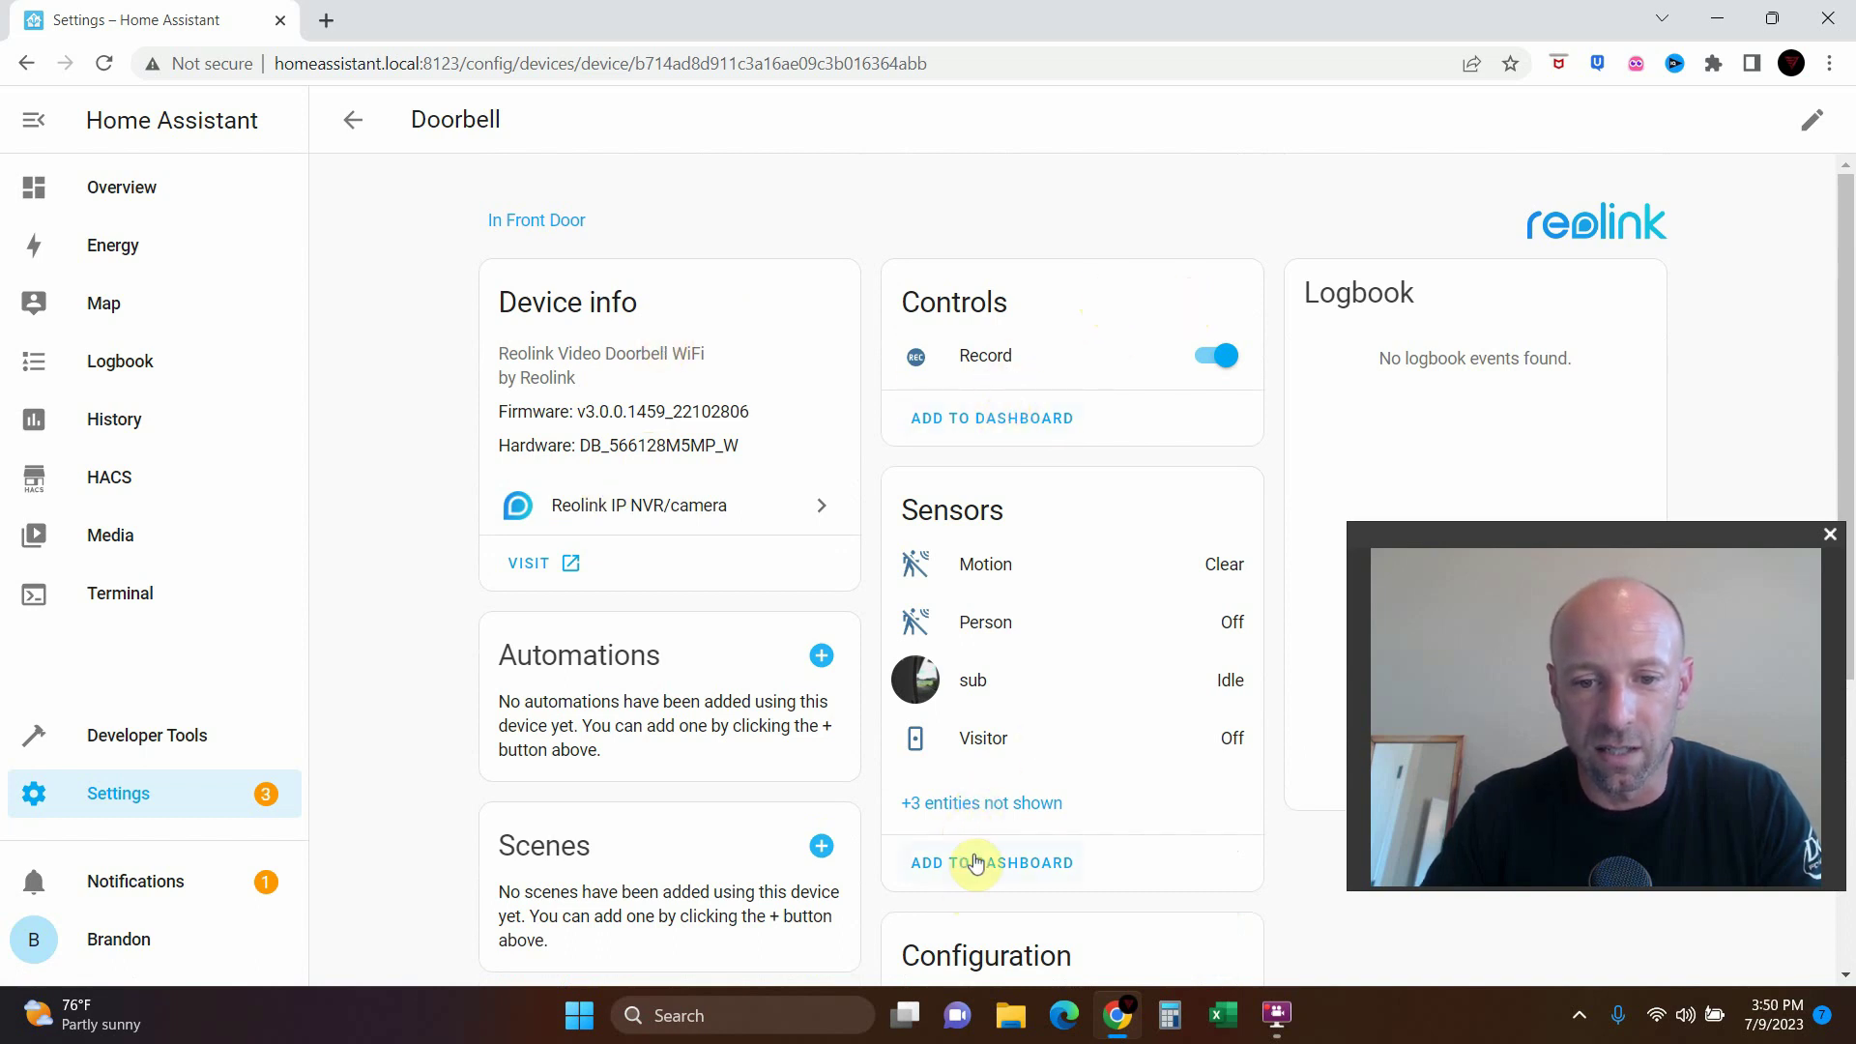
- Reveal the three hidden entities and review the Record control and Motion, Person, Visitor sensors
left_click(982, 804)
scroll(1022, 700, "down", 6)
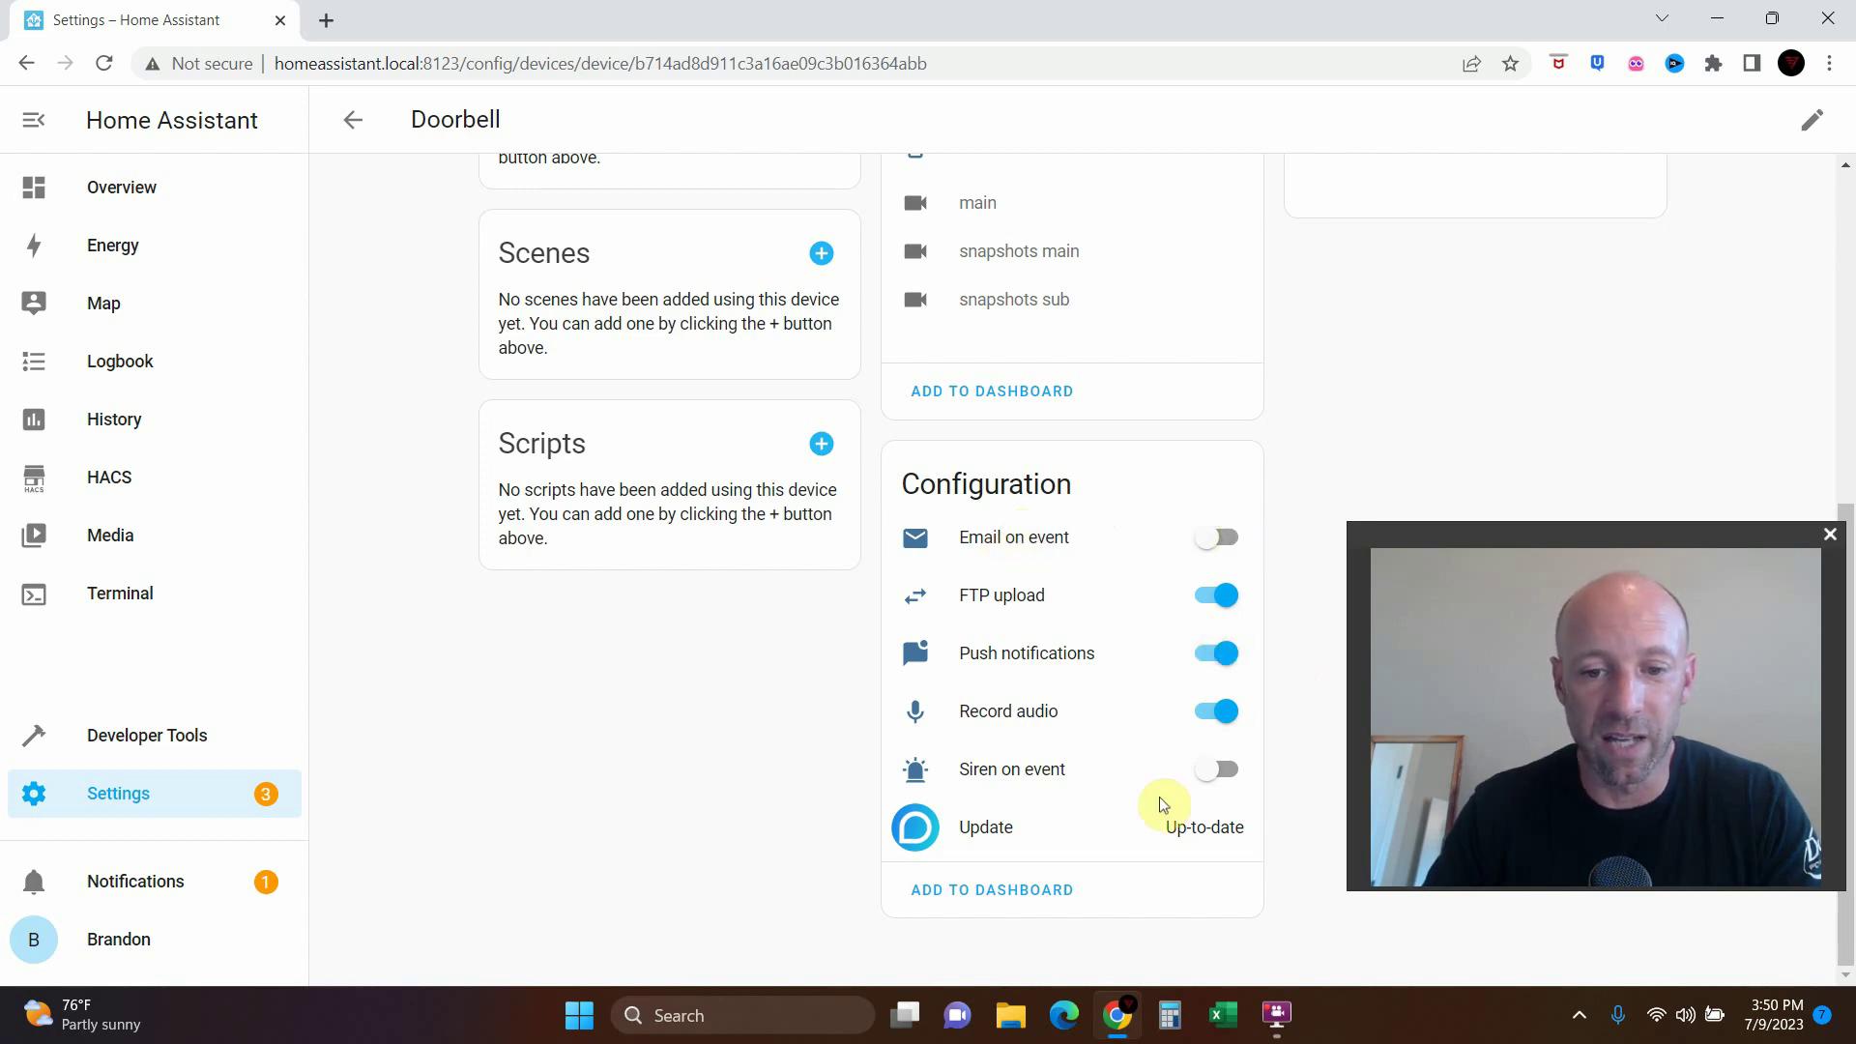
scroll(1147, 800, "up", 5)
scroll(1143, 769, "down", 1)
scroll(1141, 760, "down", 3)
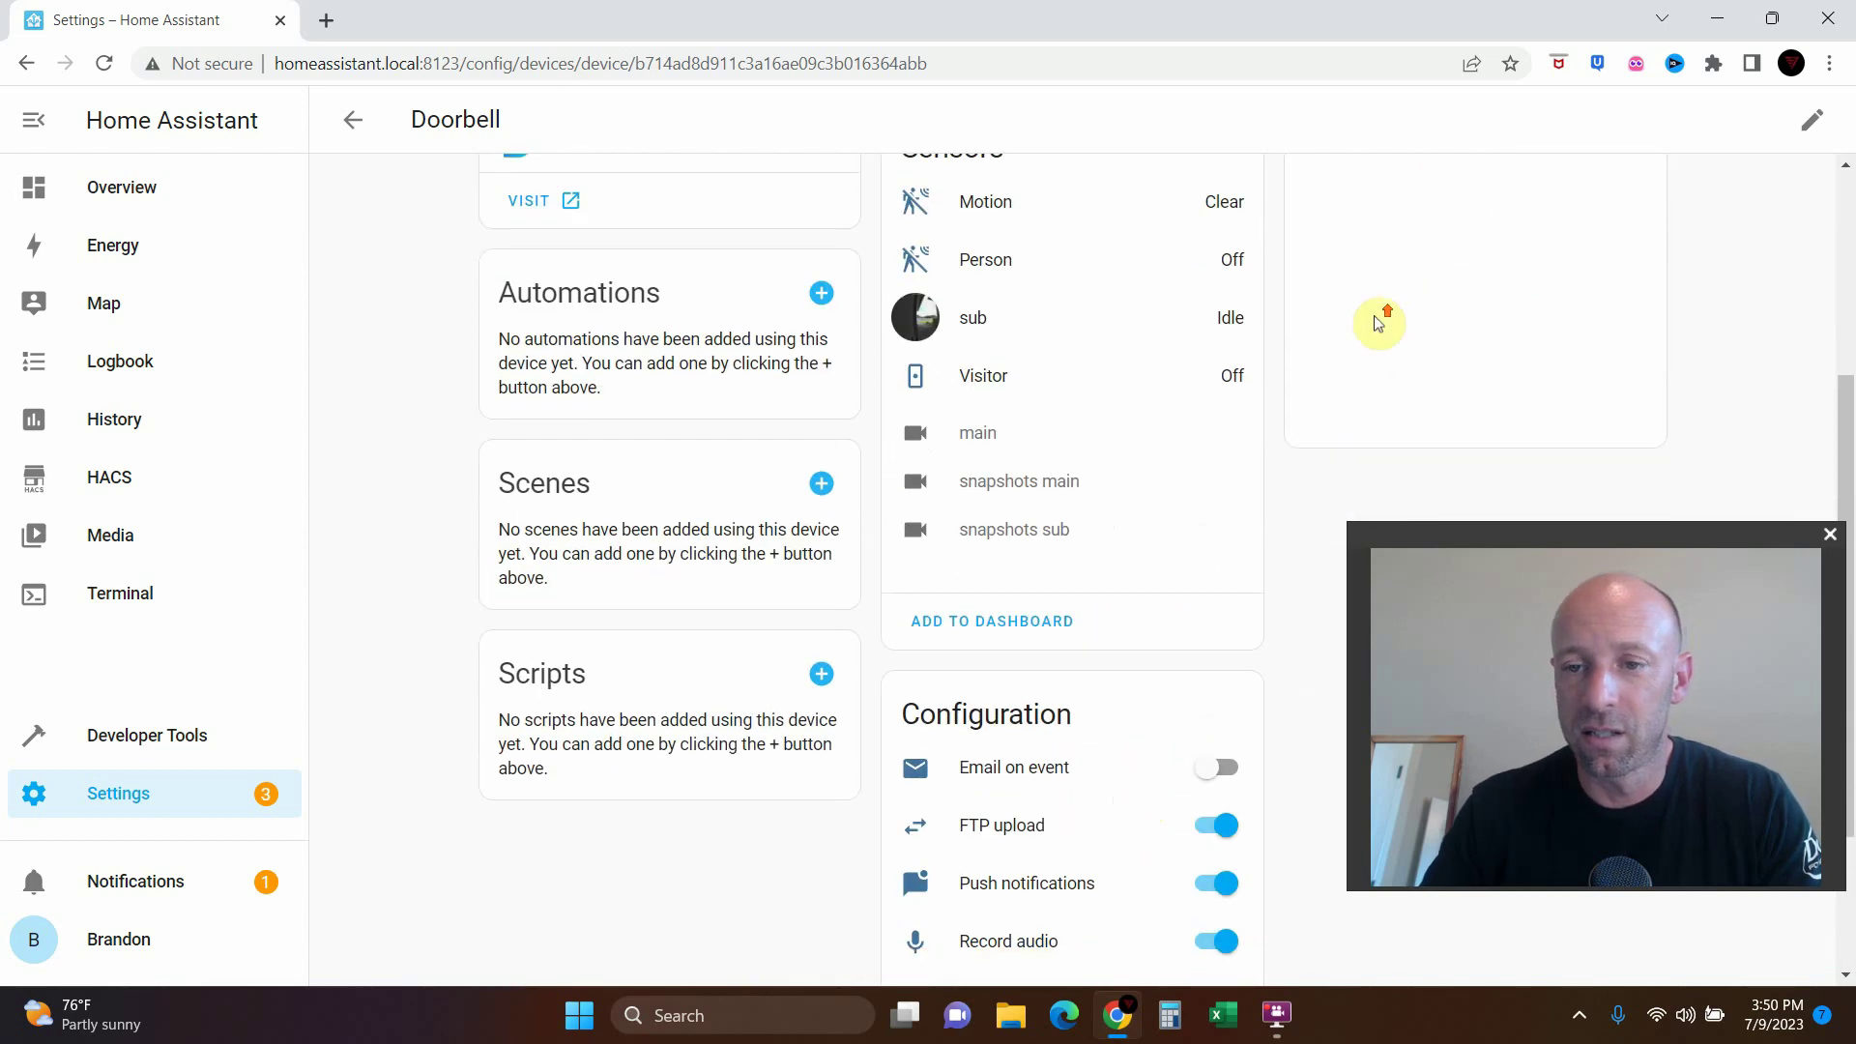
scroll(1380, 319, "up", 3)
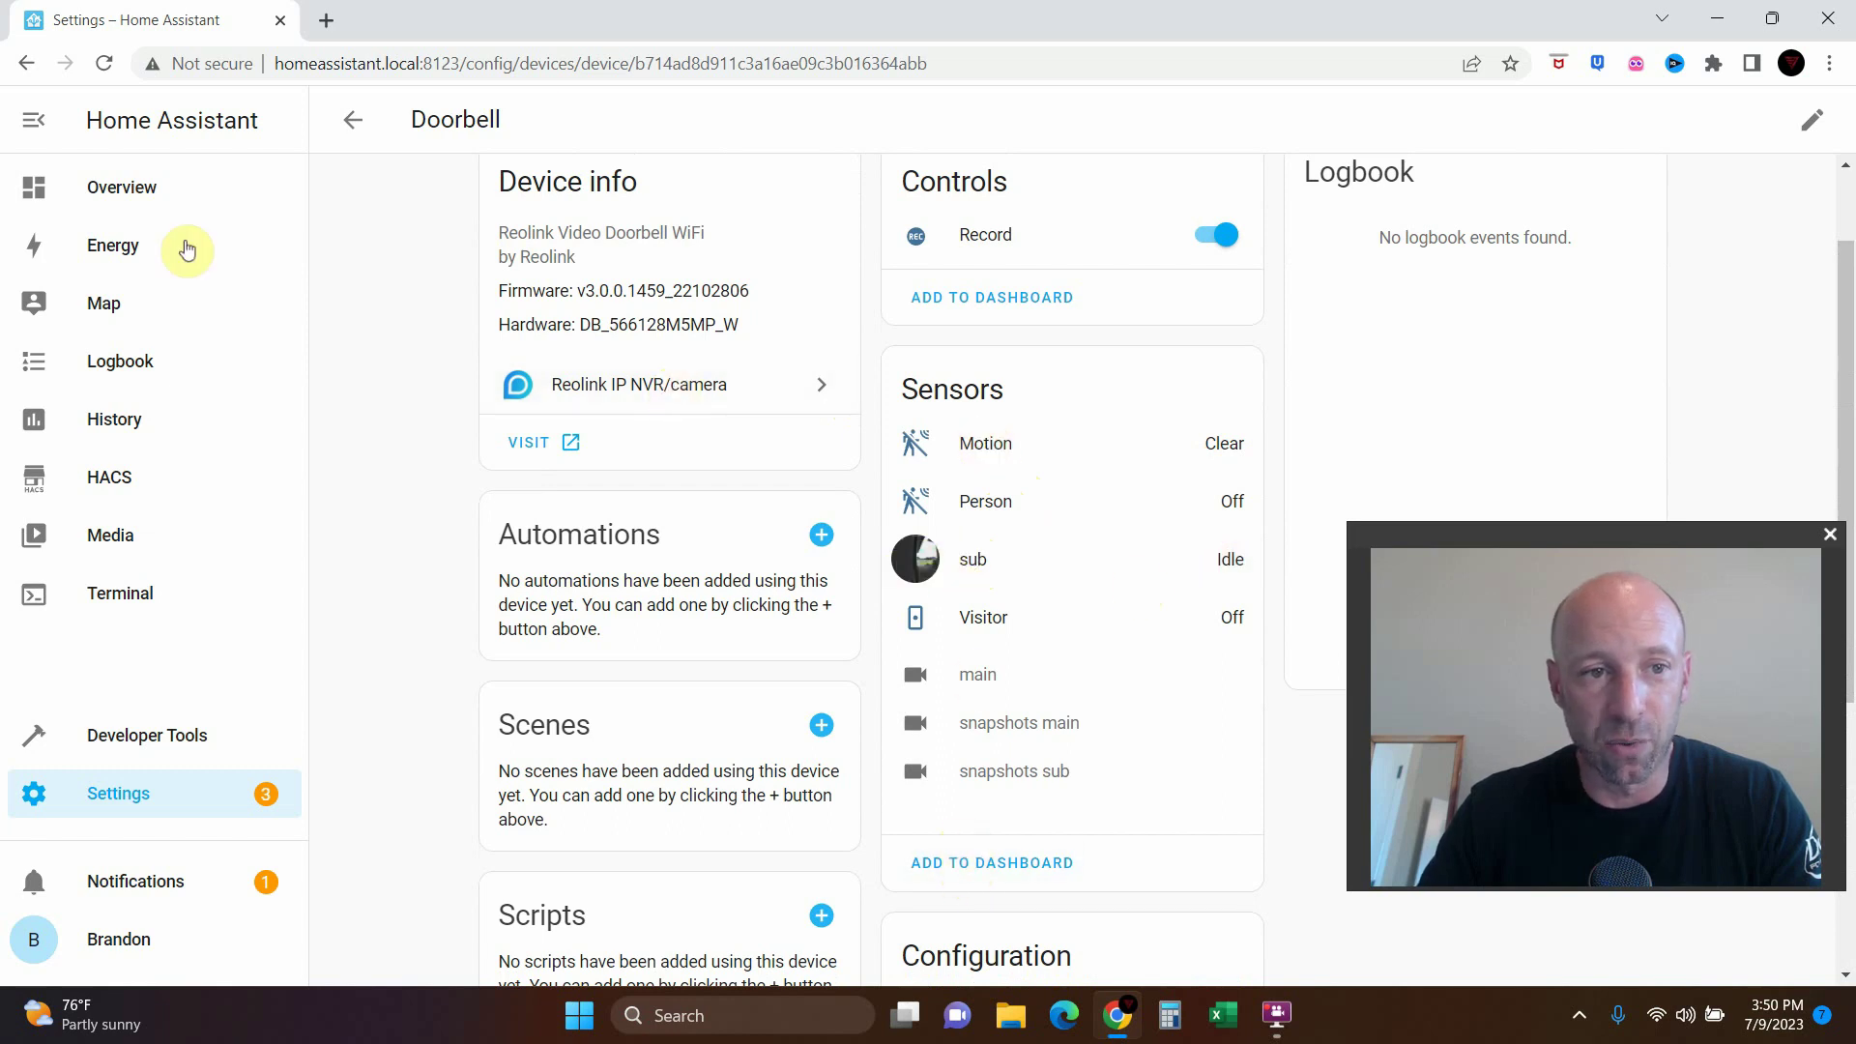
left_click(110, 189)
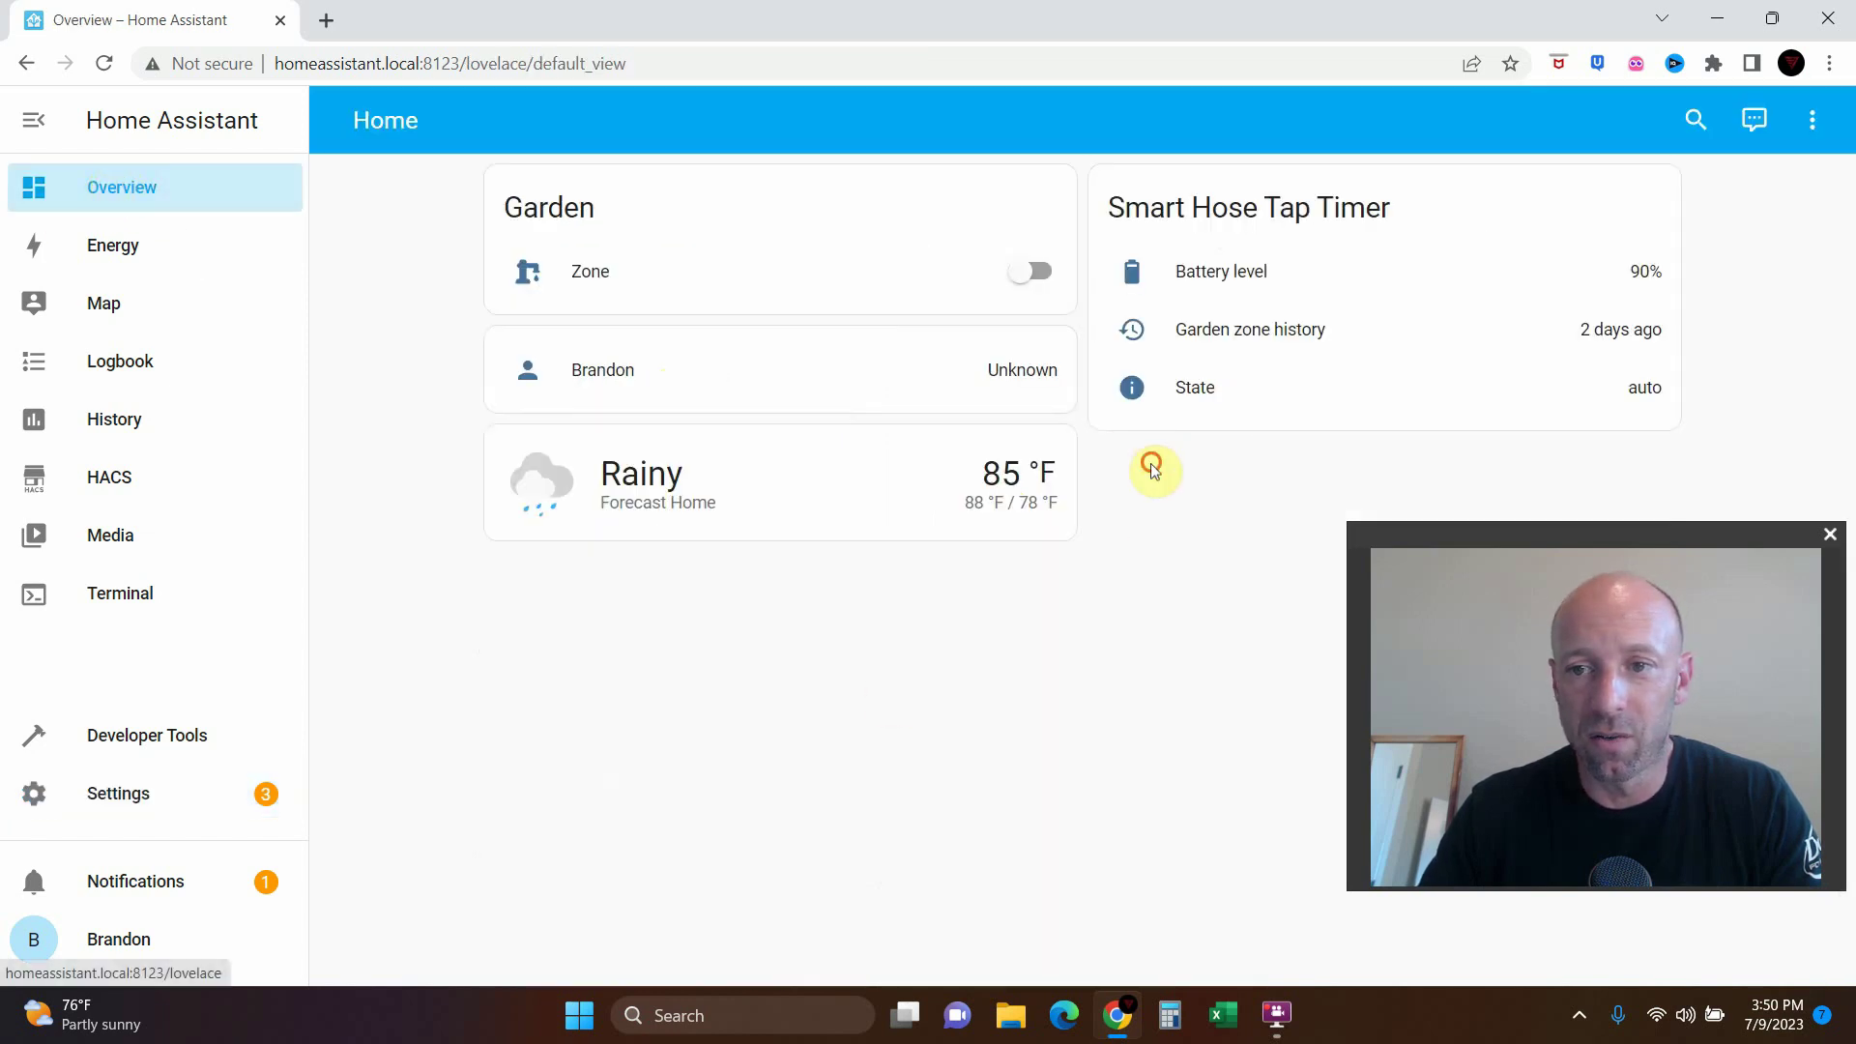
- Put the Home dashboard into edit mode and browse new-card options by entity
left_click(1813, 120)
left_click(1760, 193)
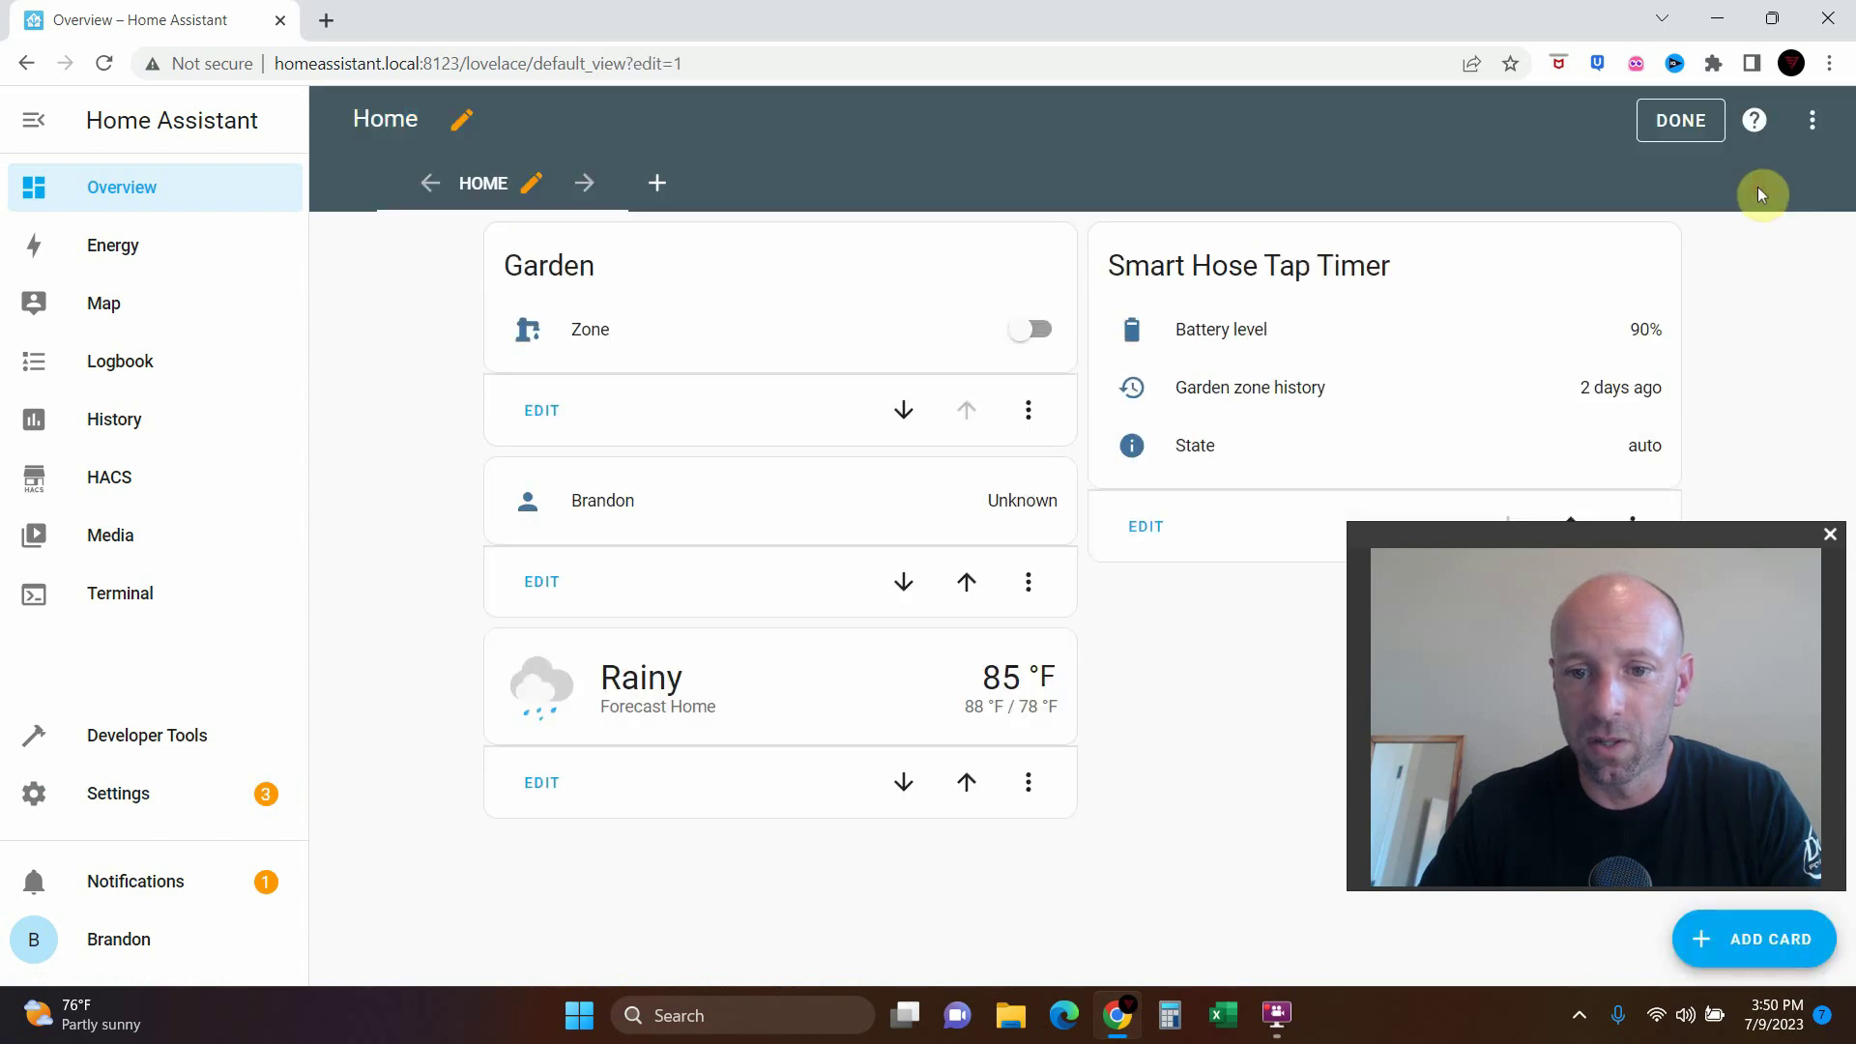
left_click(1753, 940)
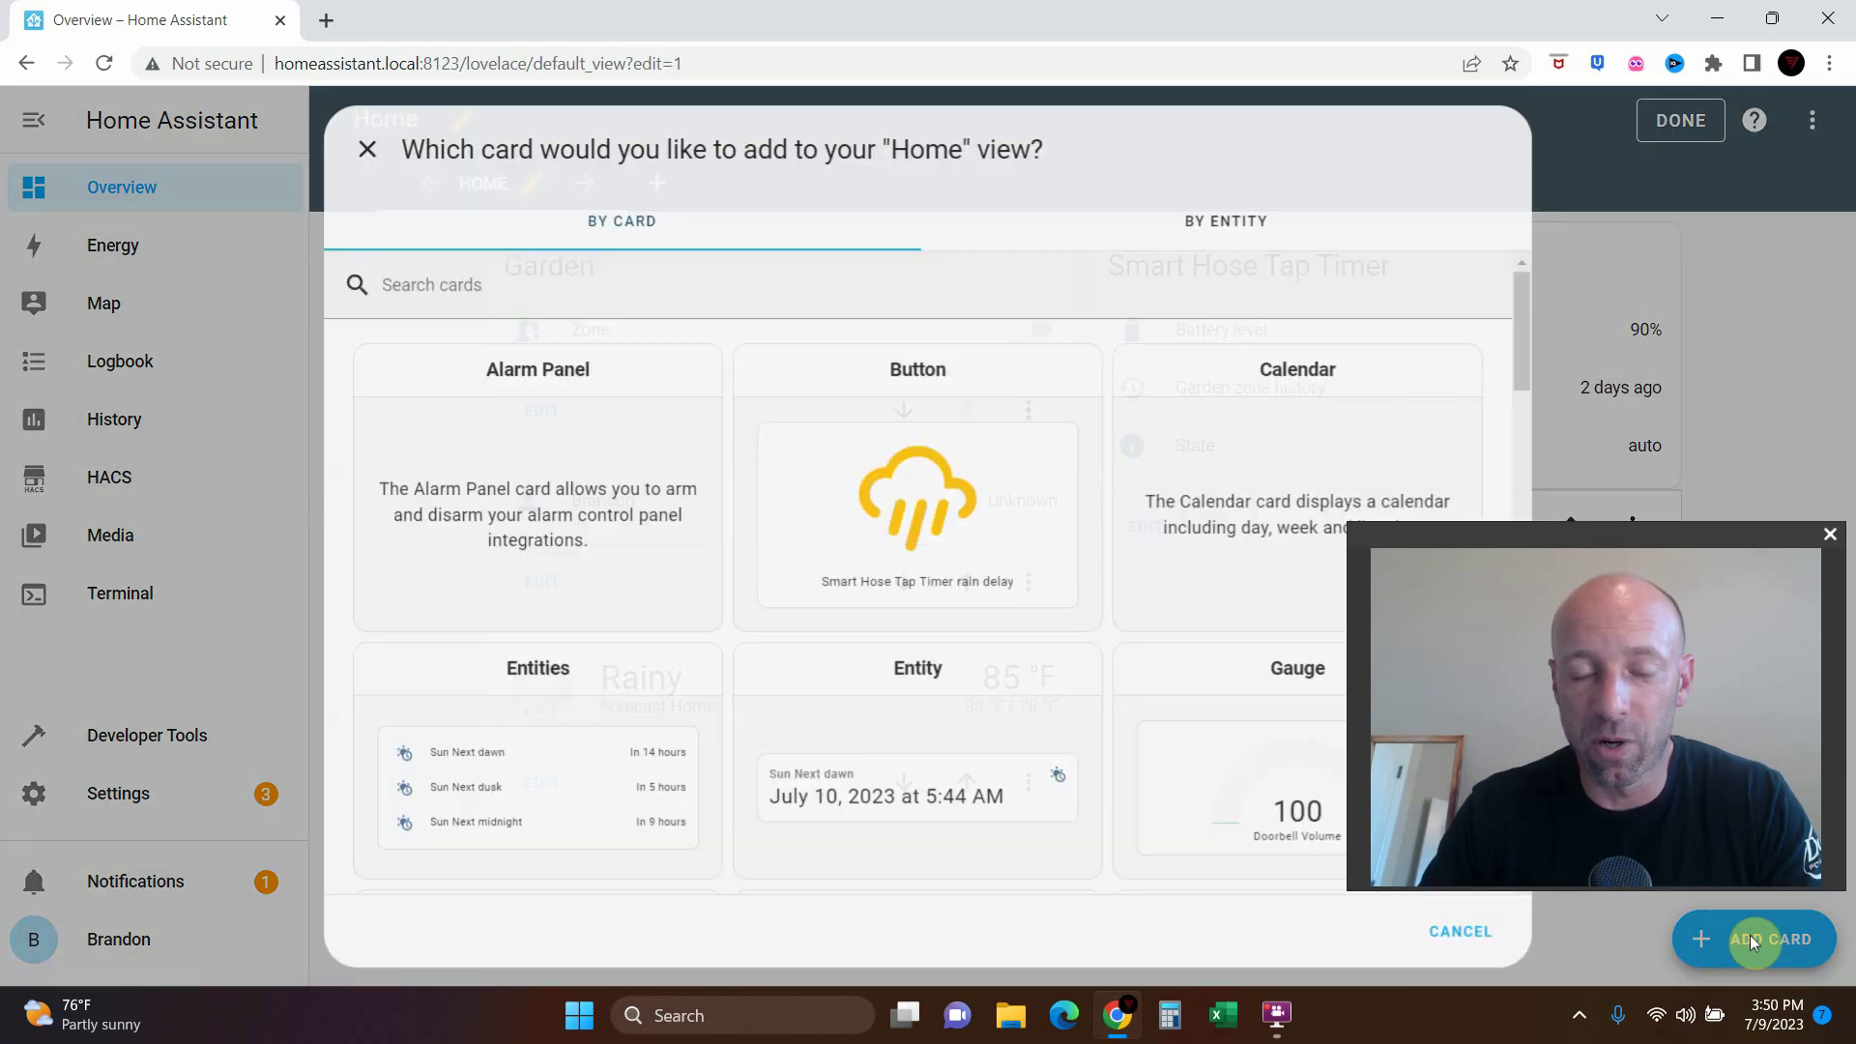
left_click(537, 291)
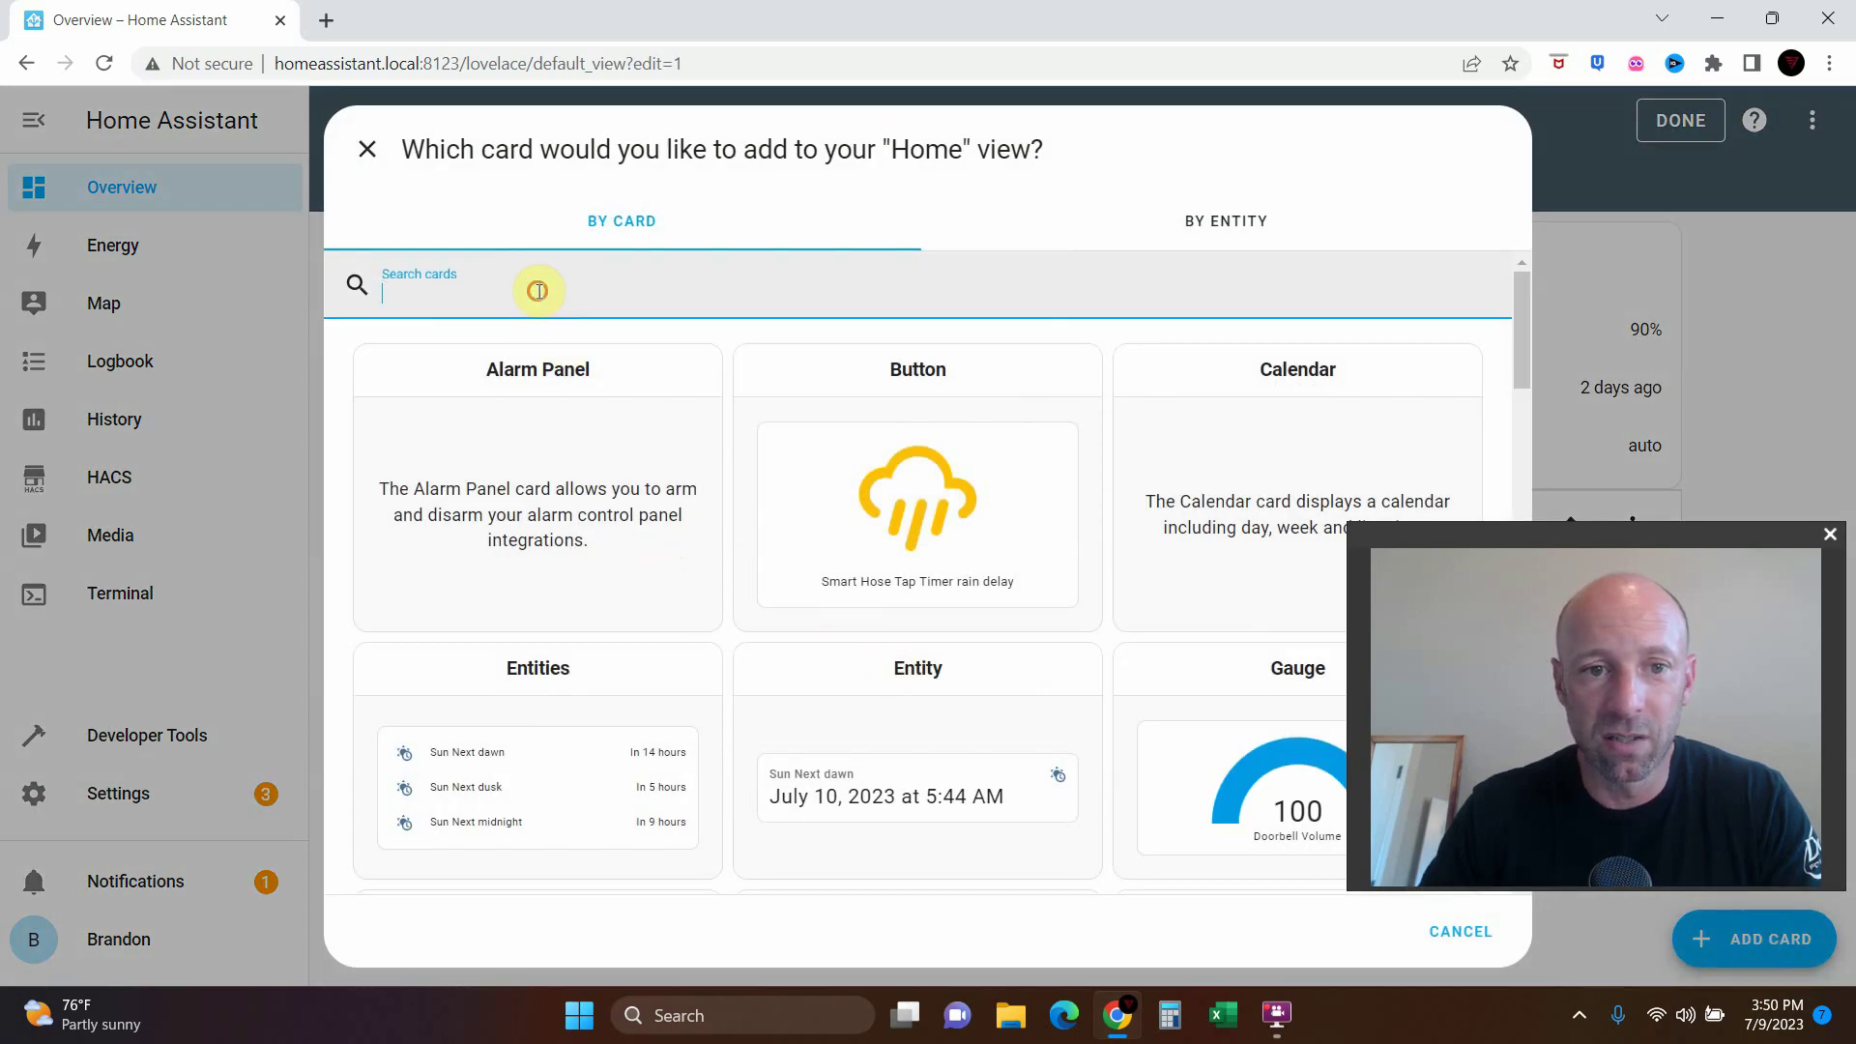
type("reoli")
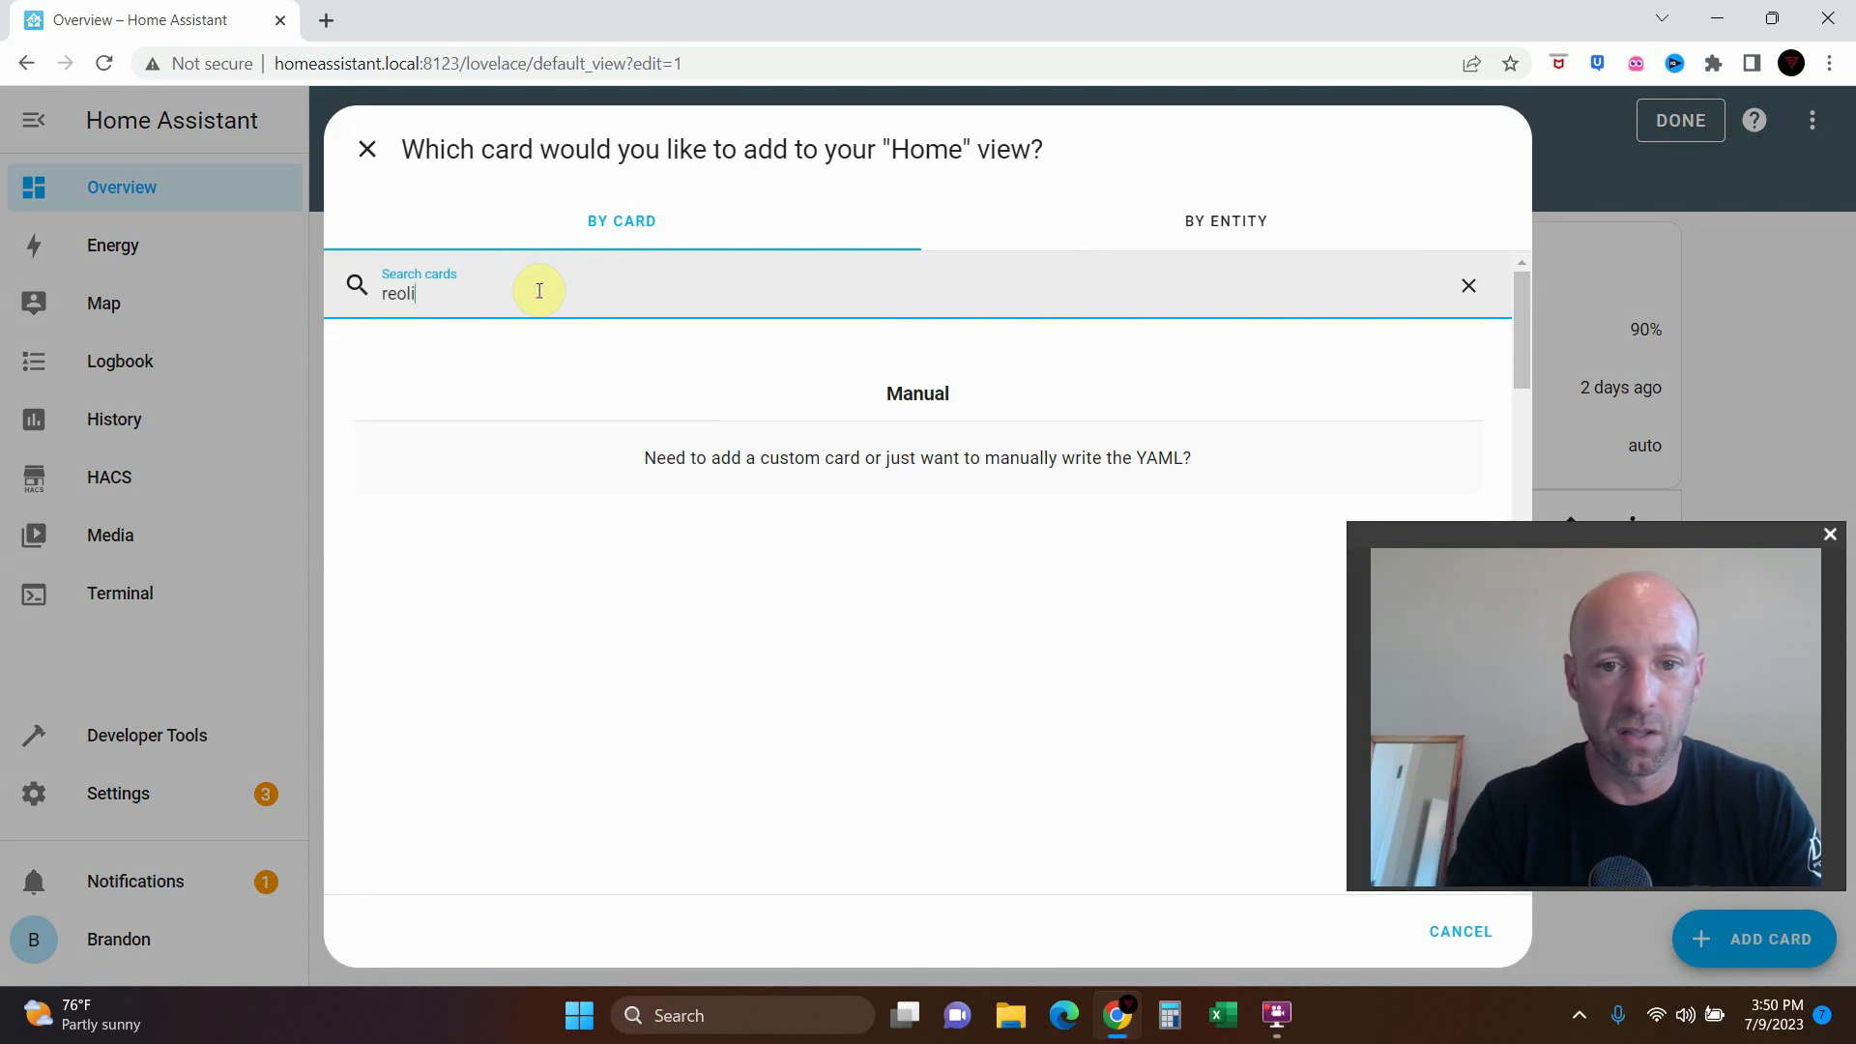
key("BackSpace")
key("BackSpace")
key("BackSpace")
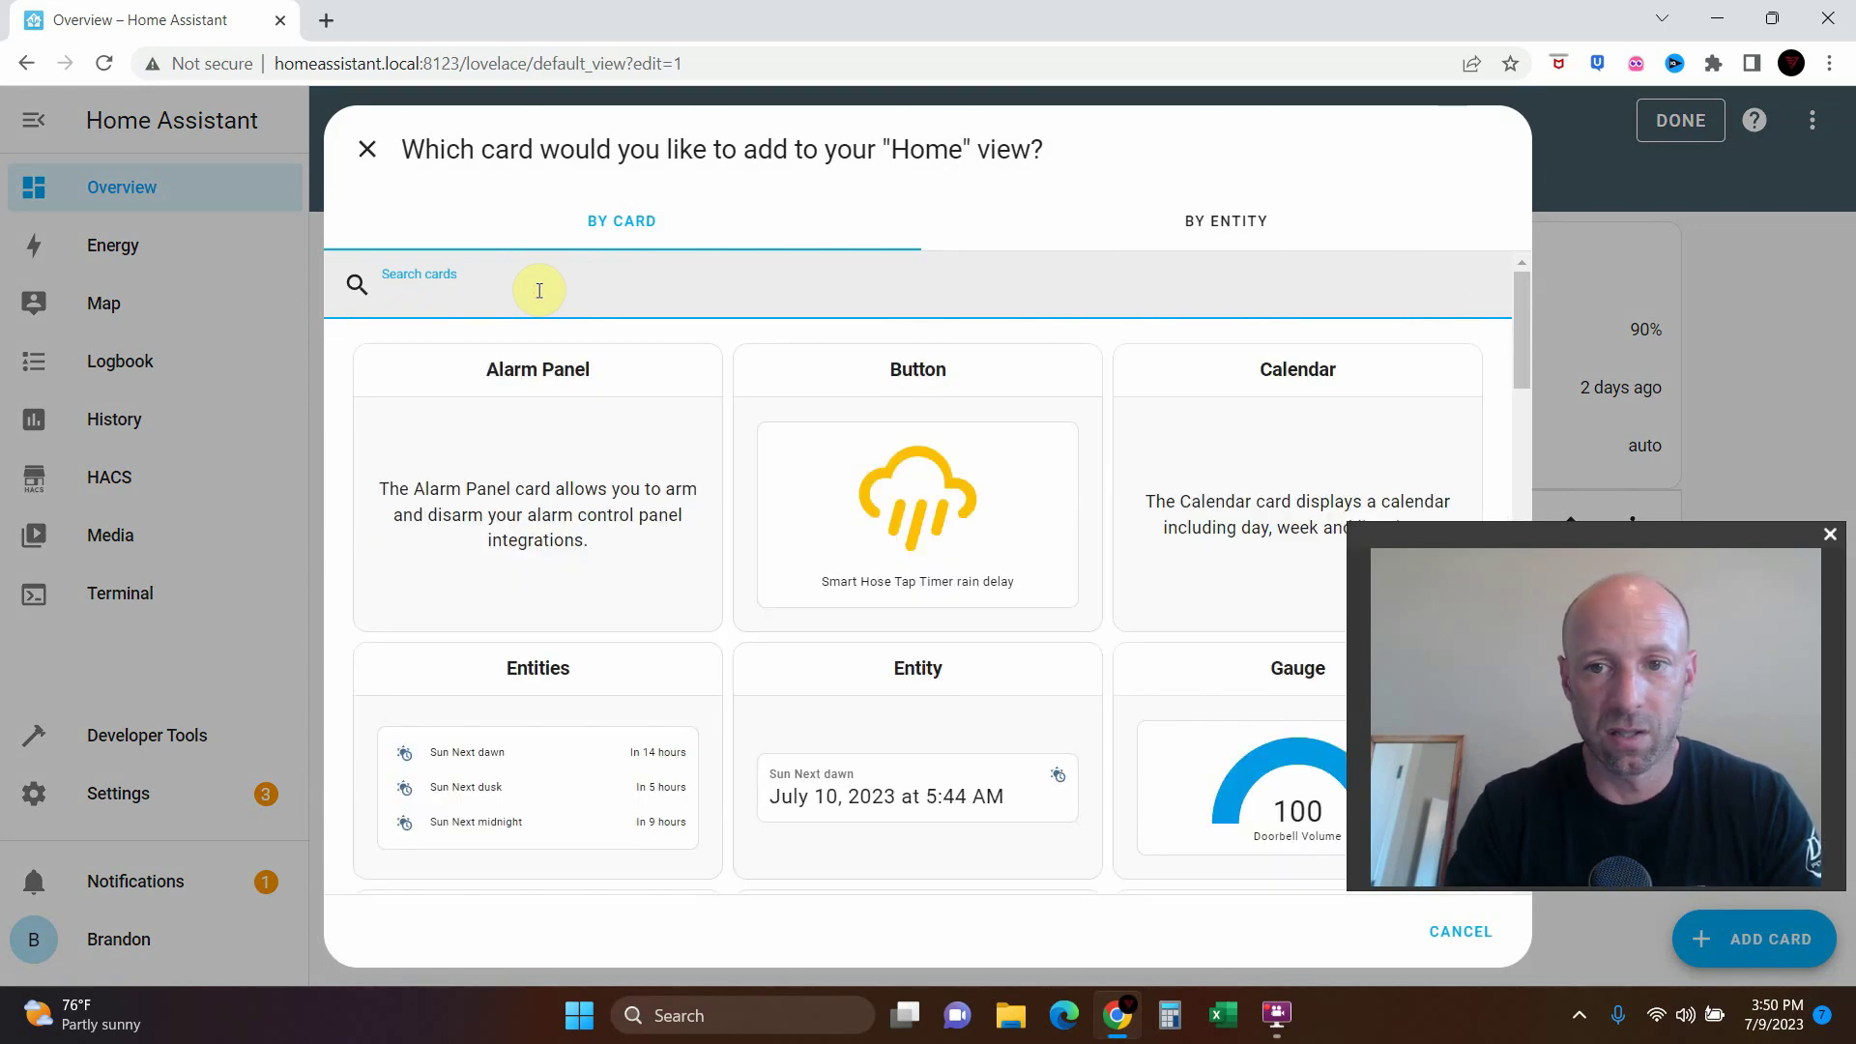
left_click(1254, 236)
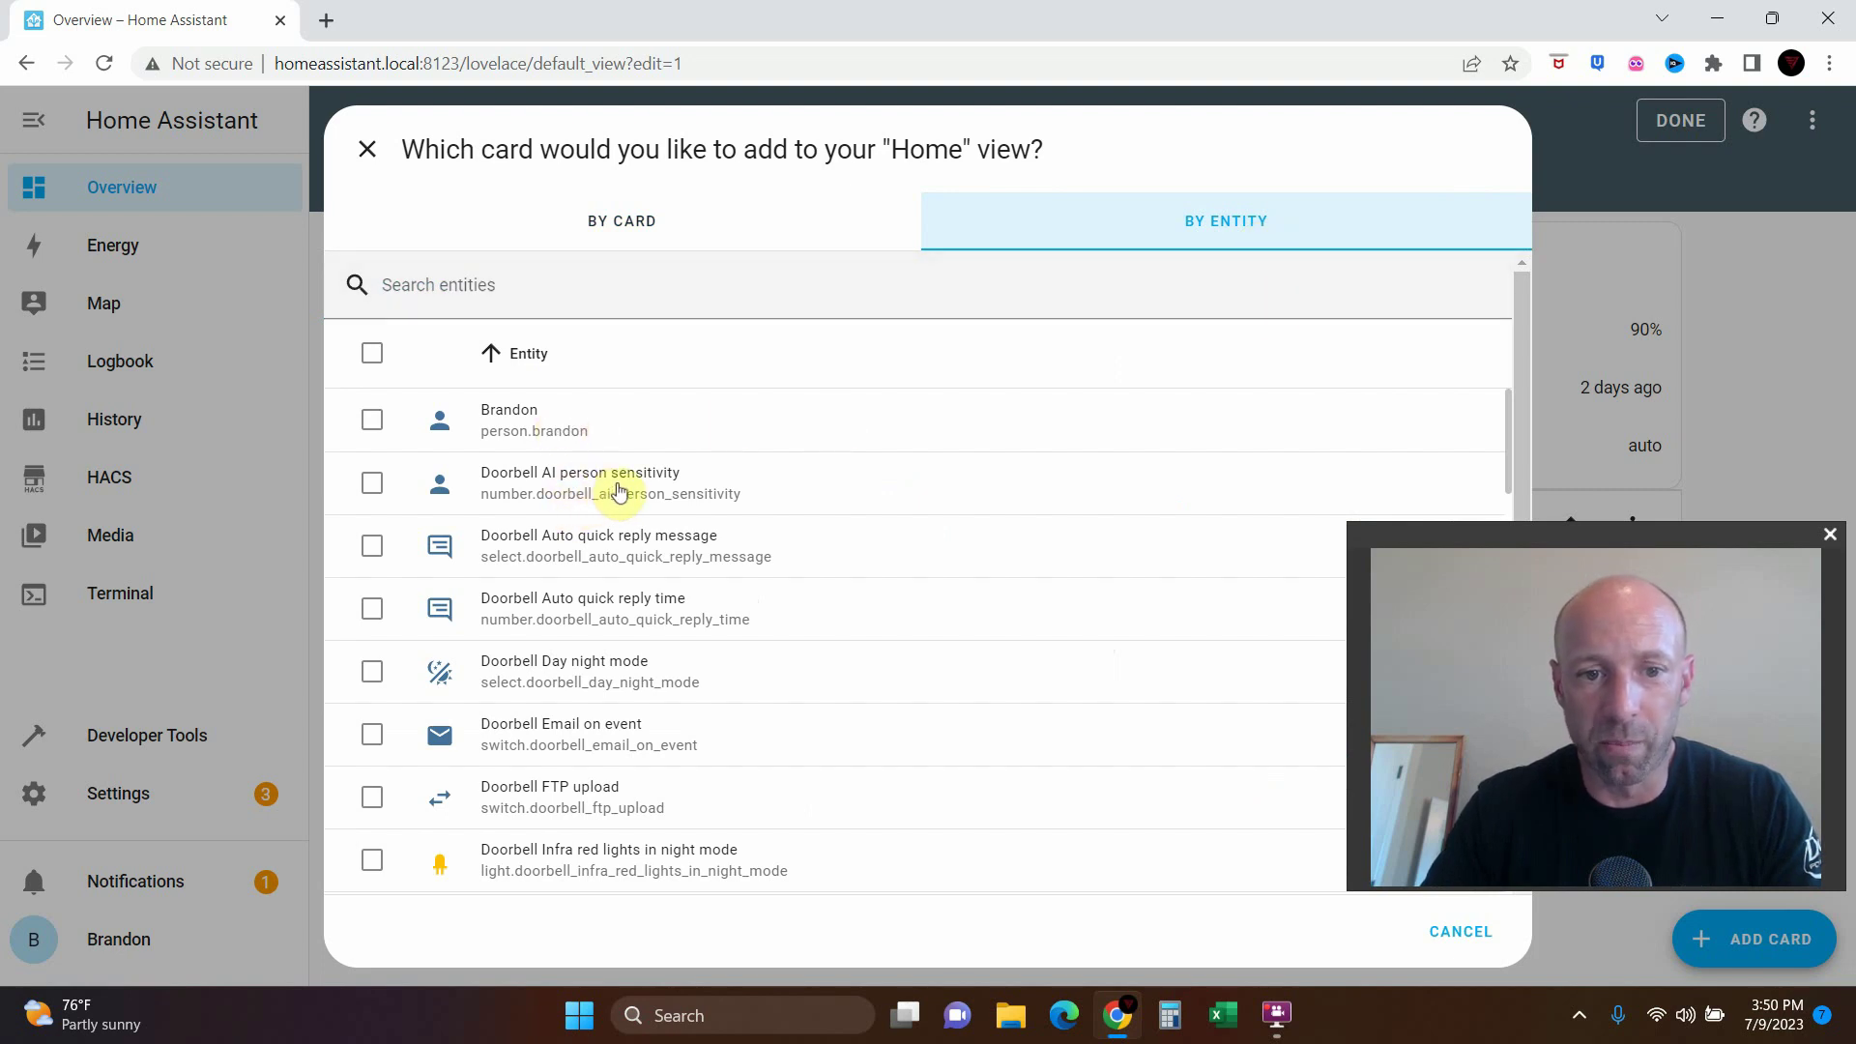
scroll(603, 764, "down", 3)
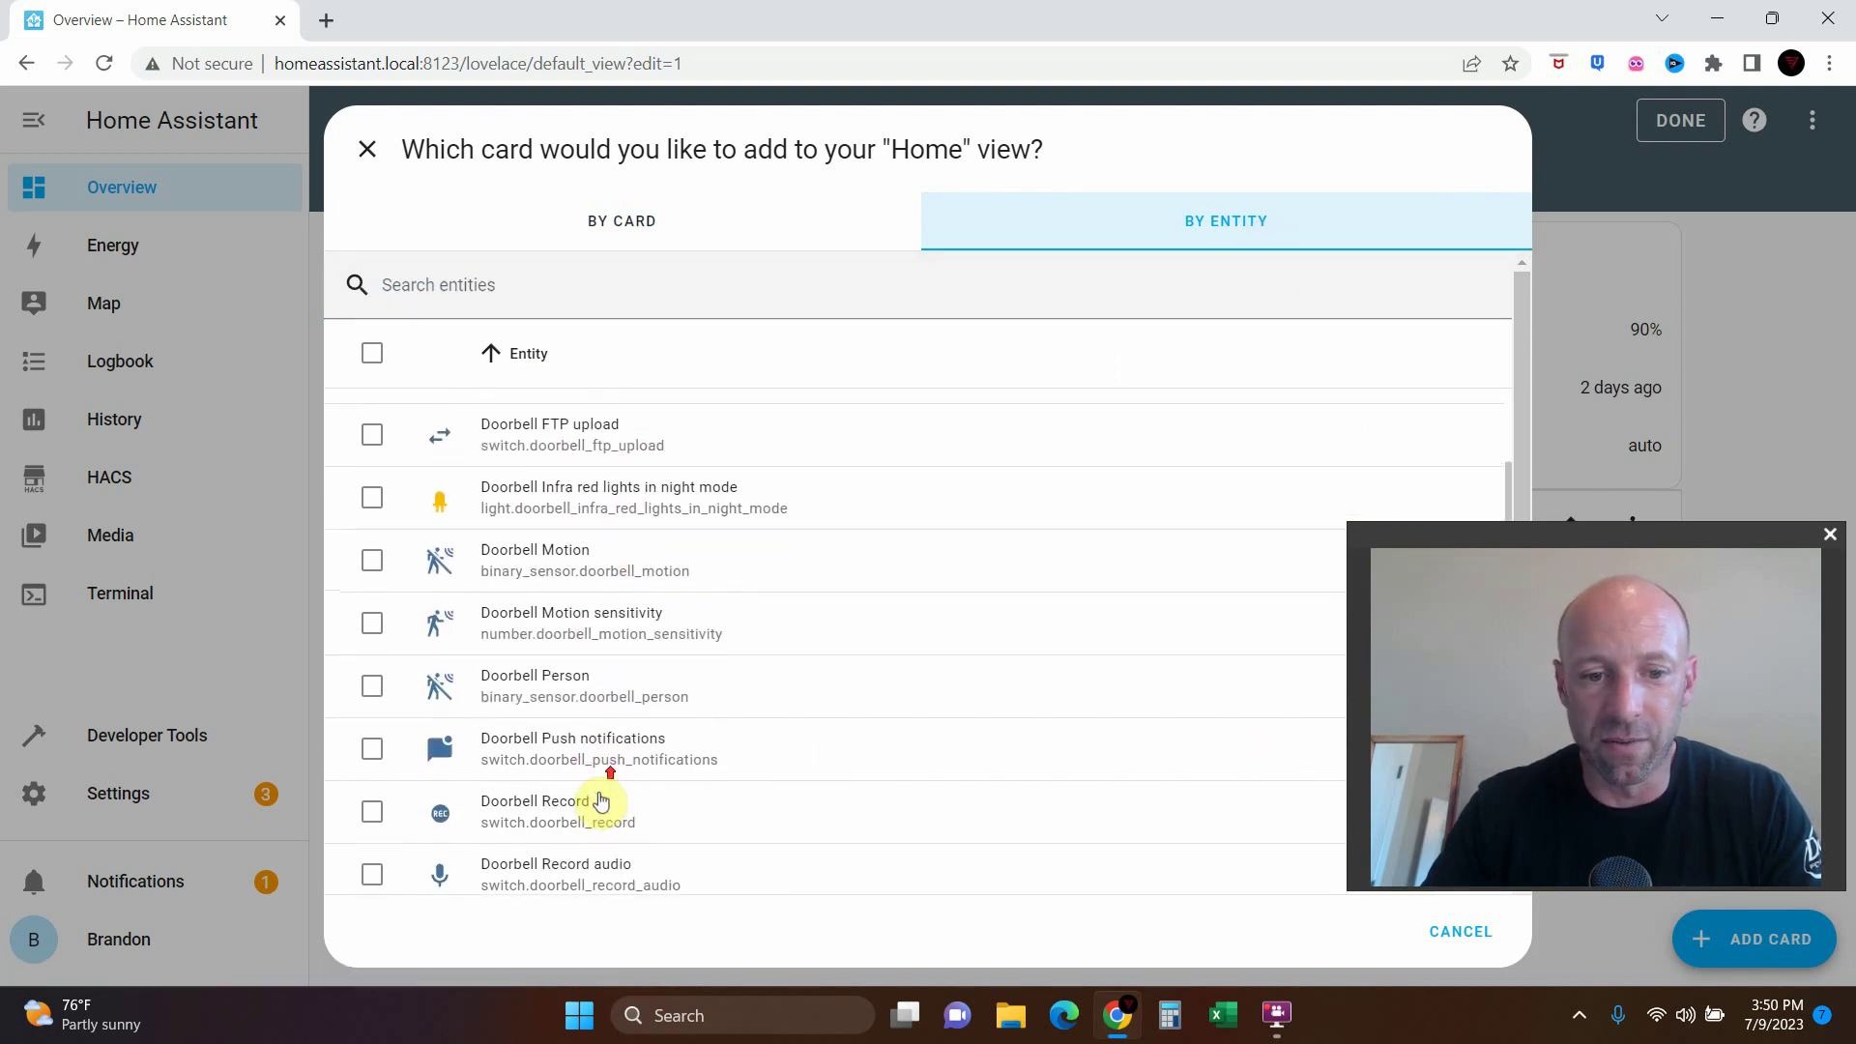
scroll(590, 754, "down", 8)
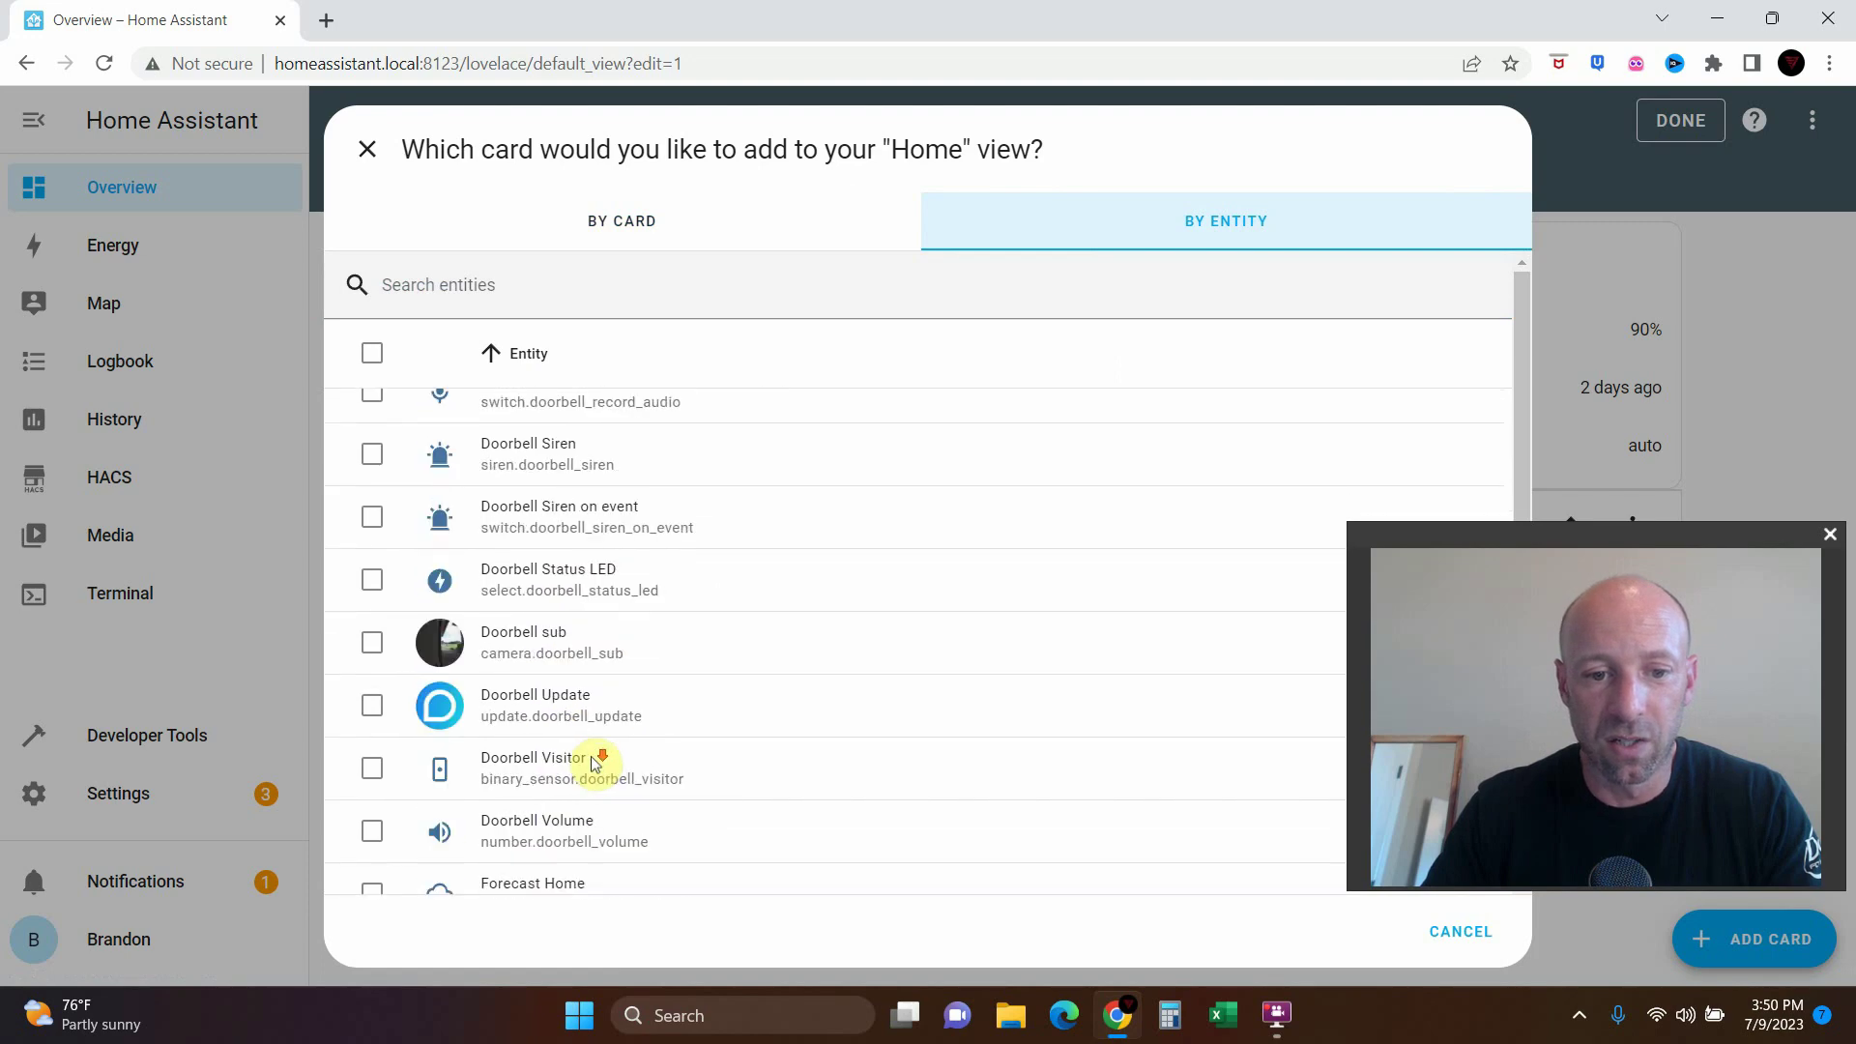
scroll(625, 715, "up", 5)
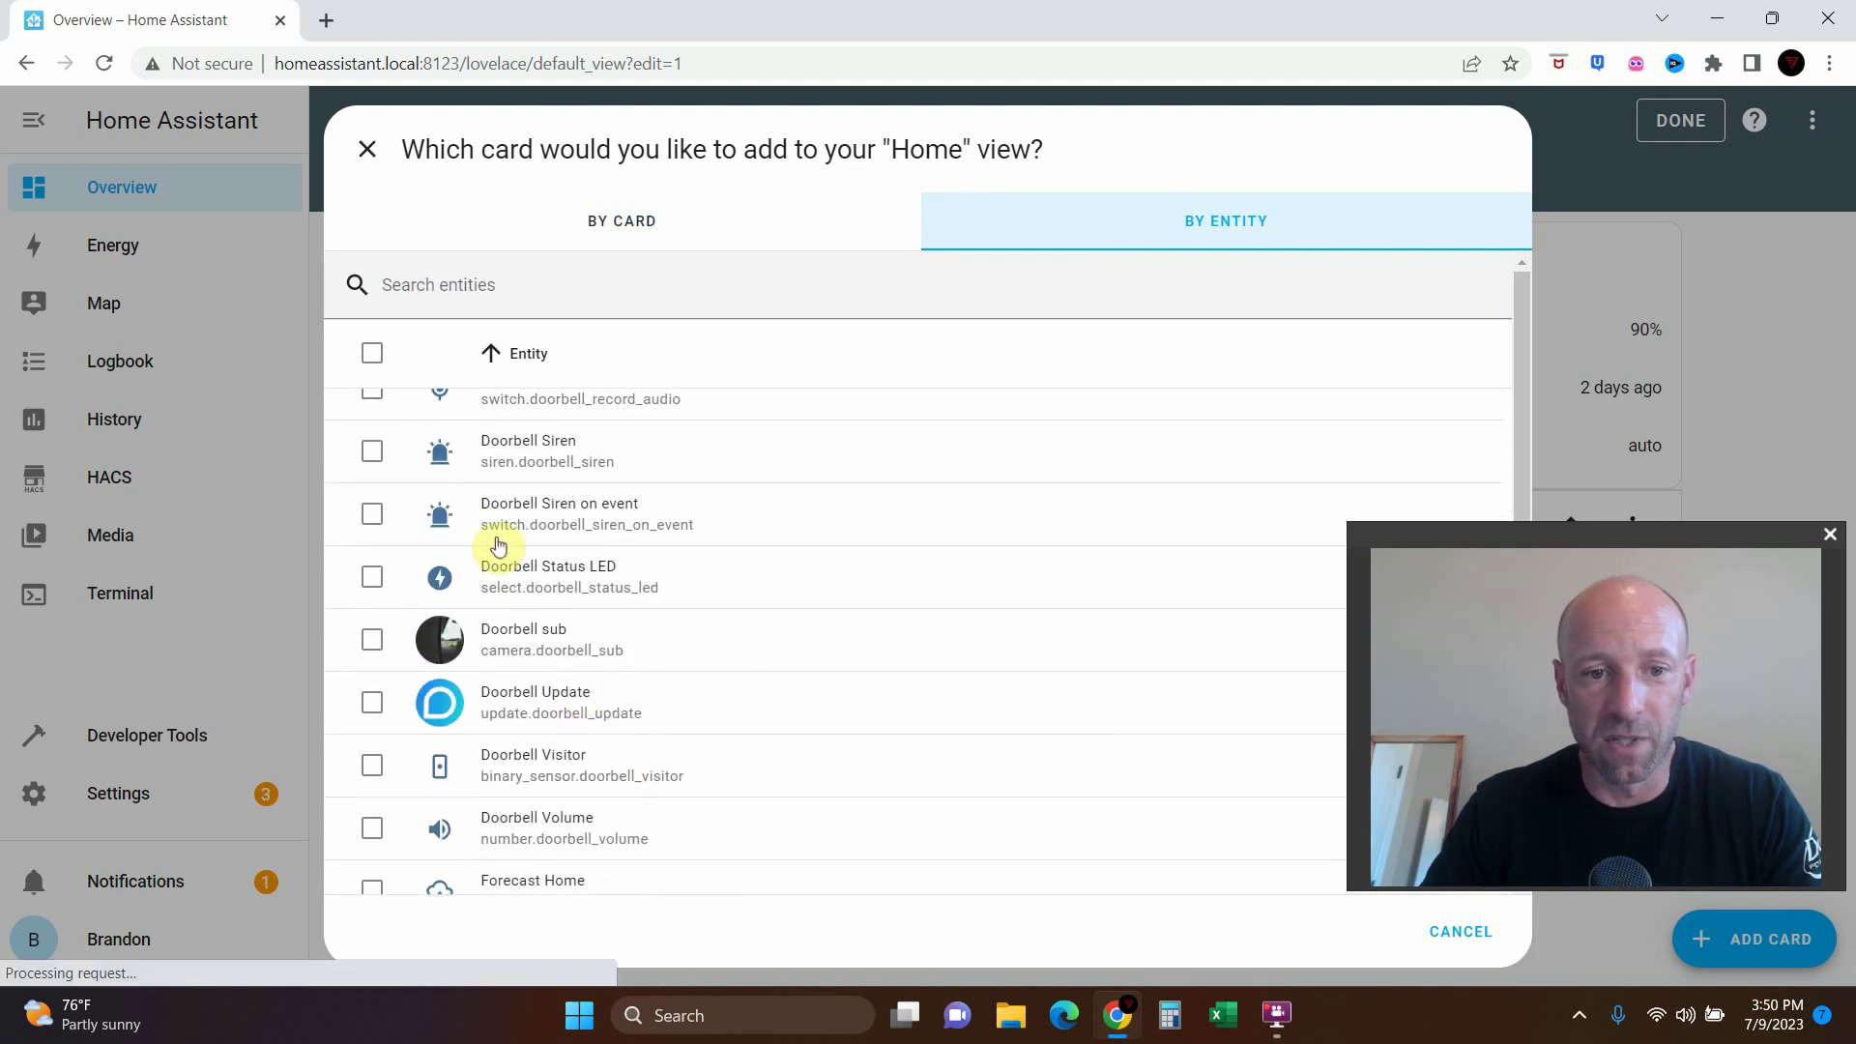
- Review the Doorbell sub camera entity settings and save them with Update
left_click(531, 646)
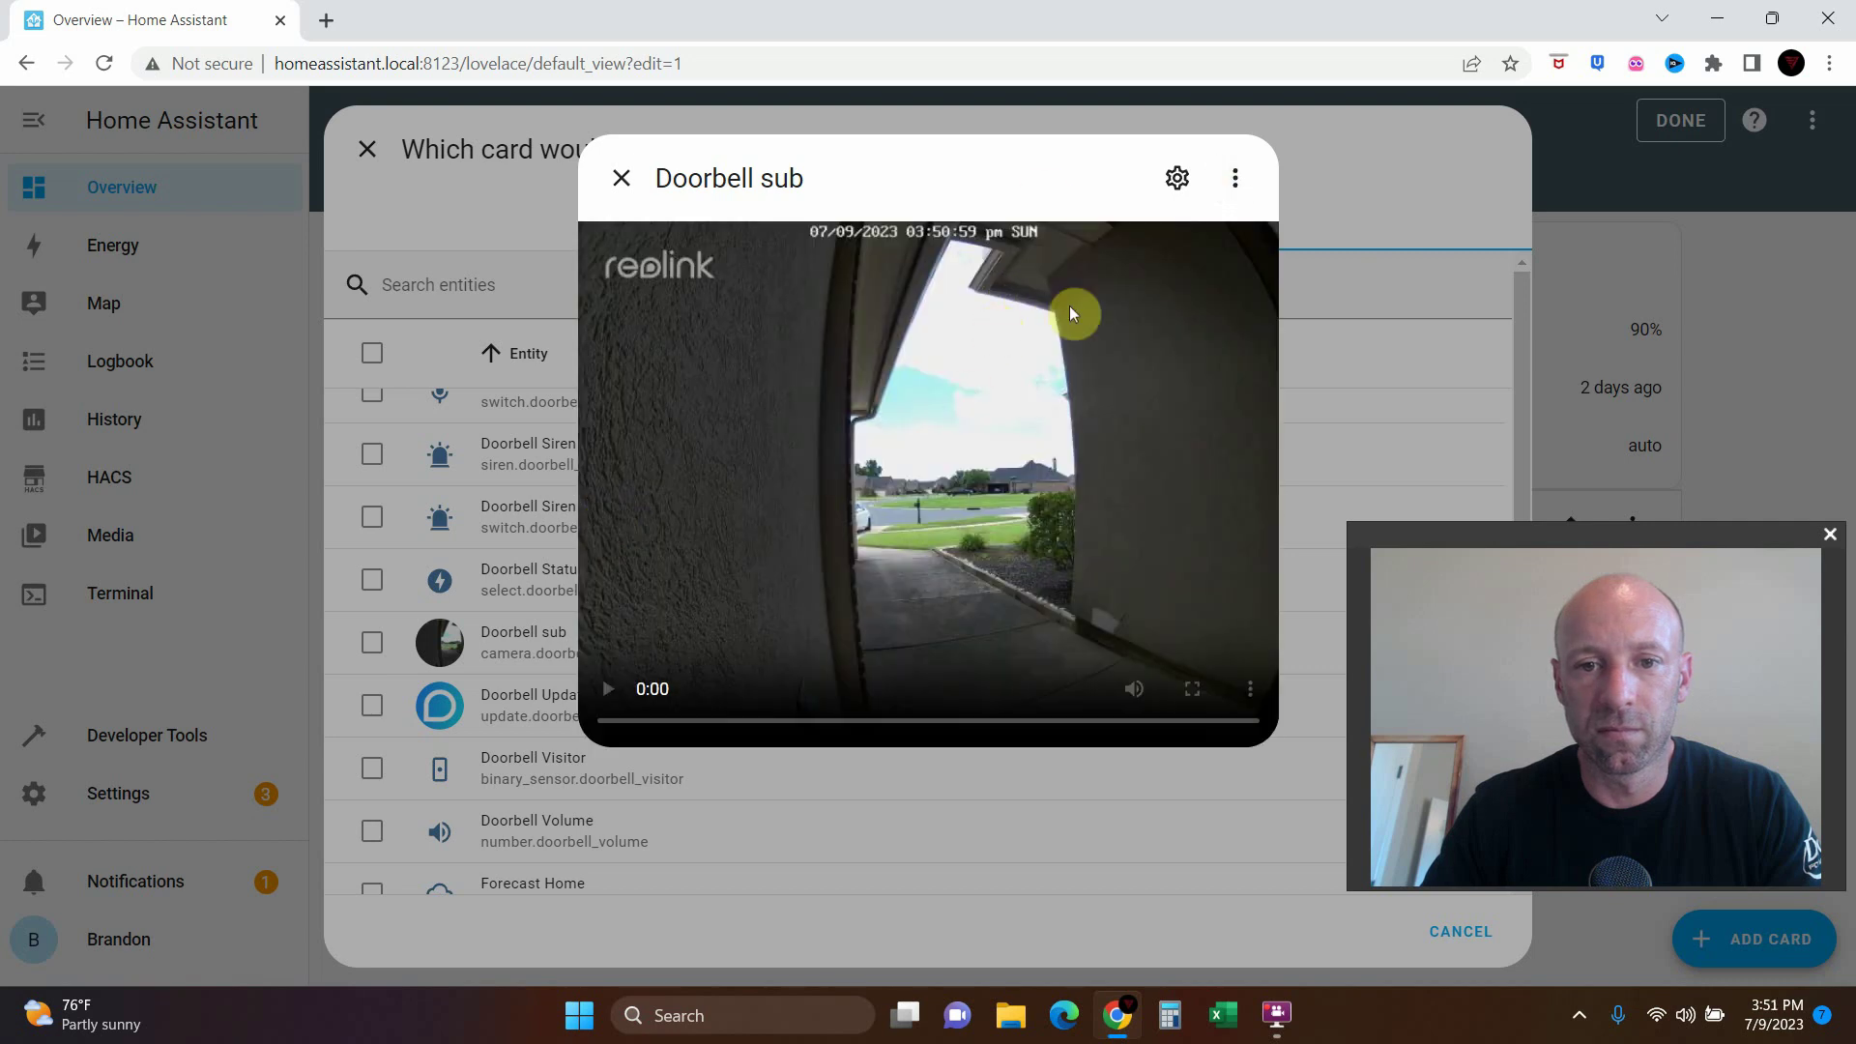
left_click(1233, 179)
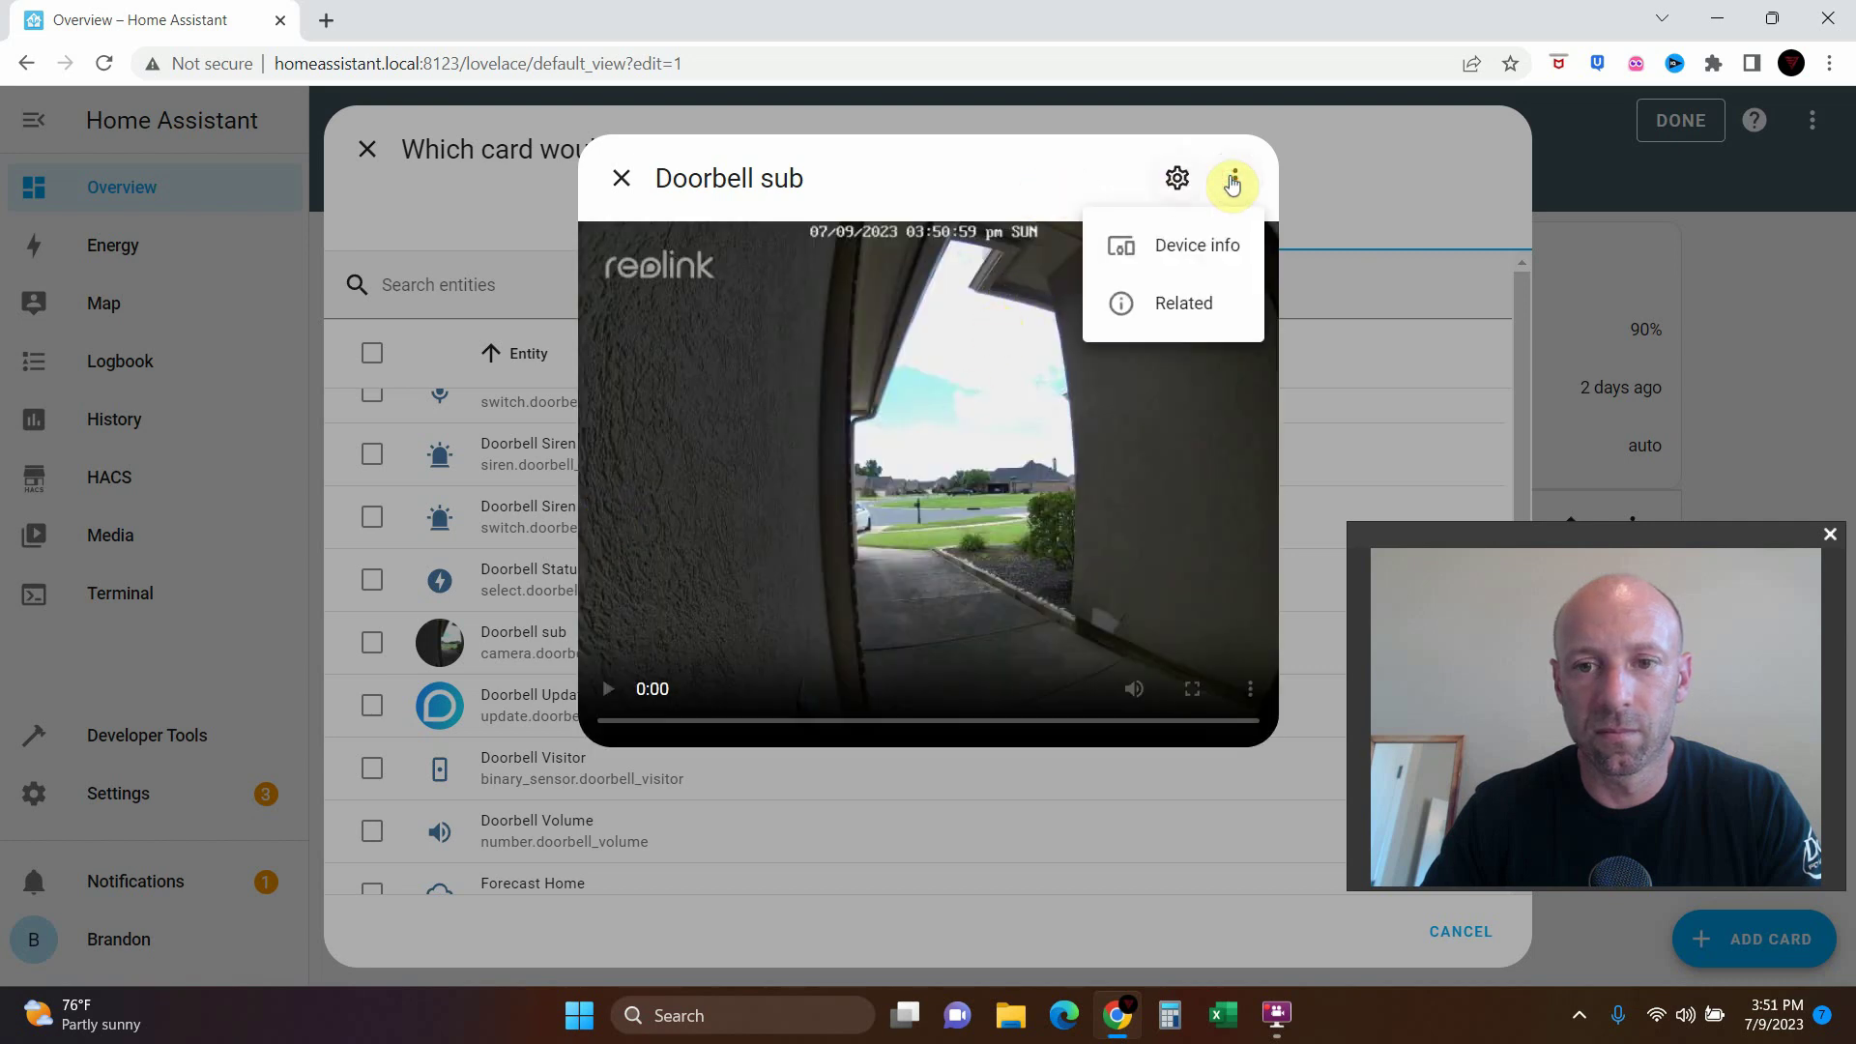
left_click(1174, 179)
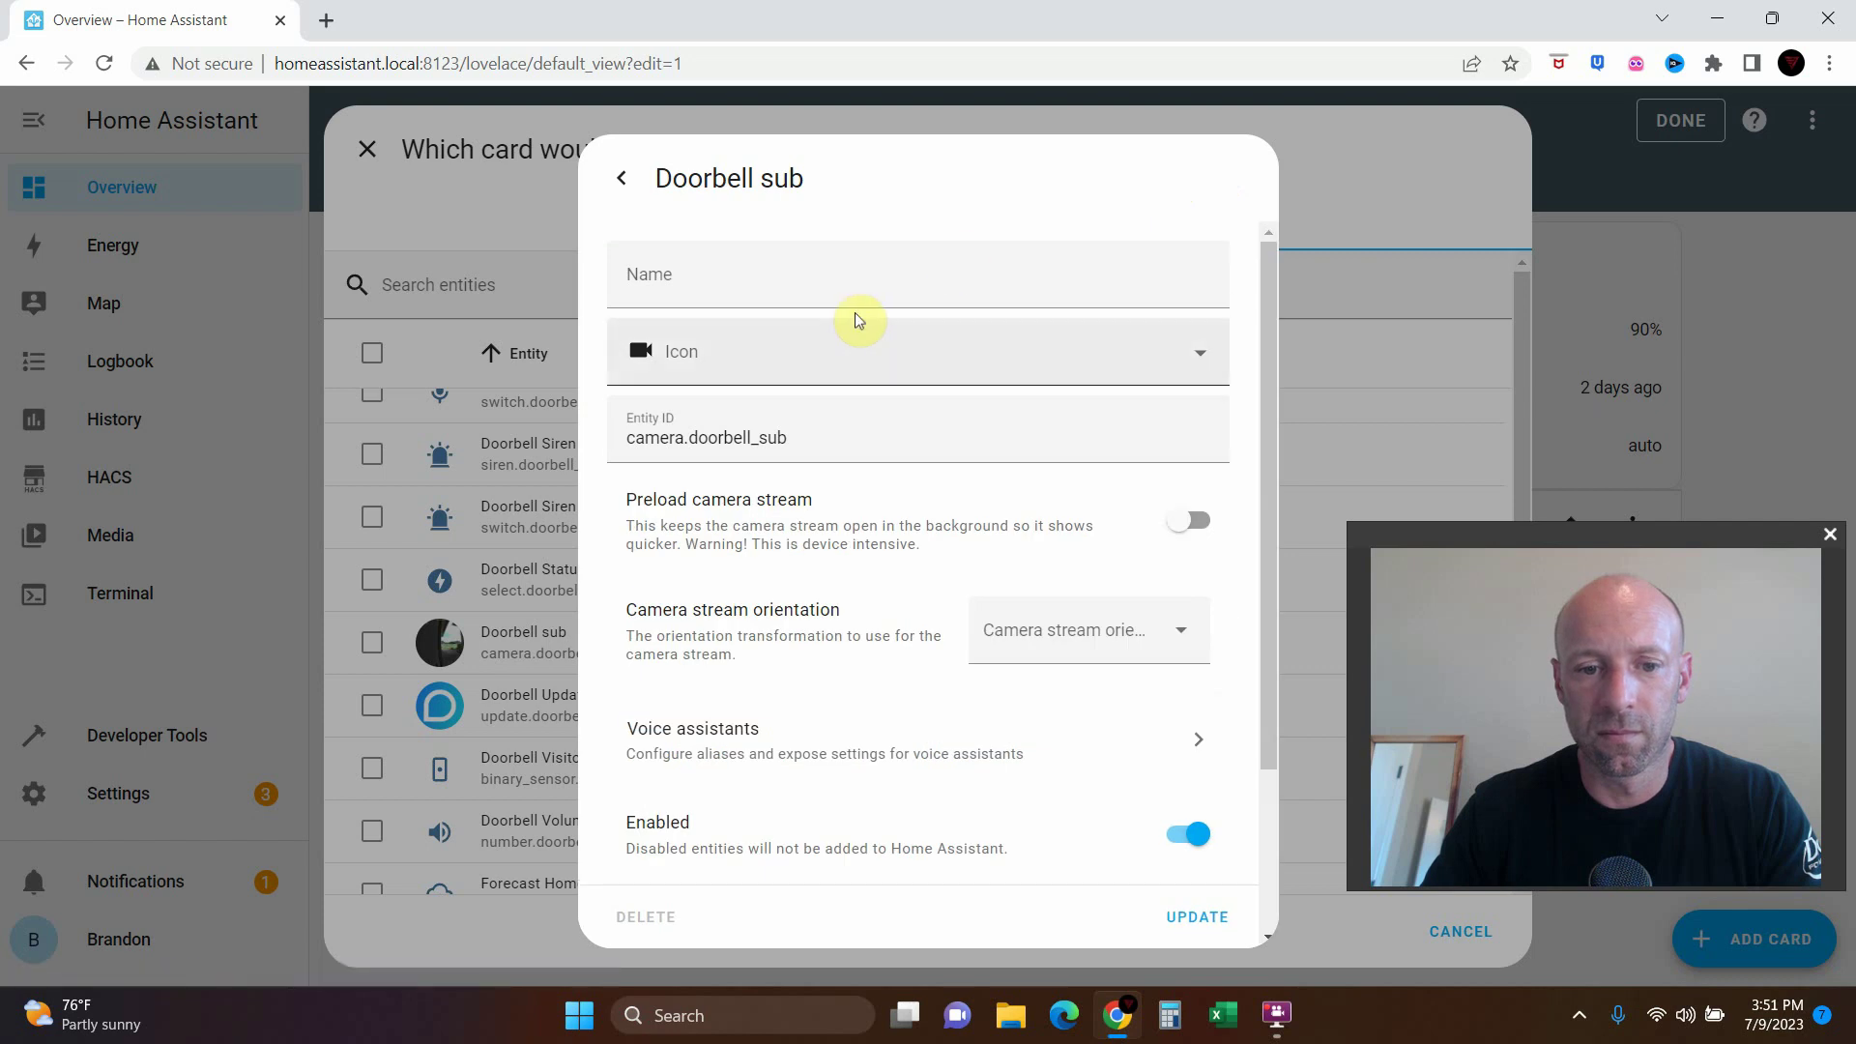
scroll(832, 762, "down", 3)
left_click(1189, 923)
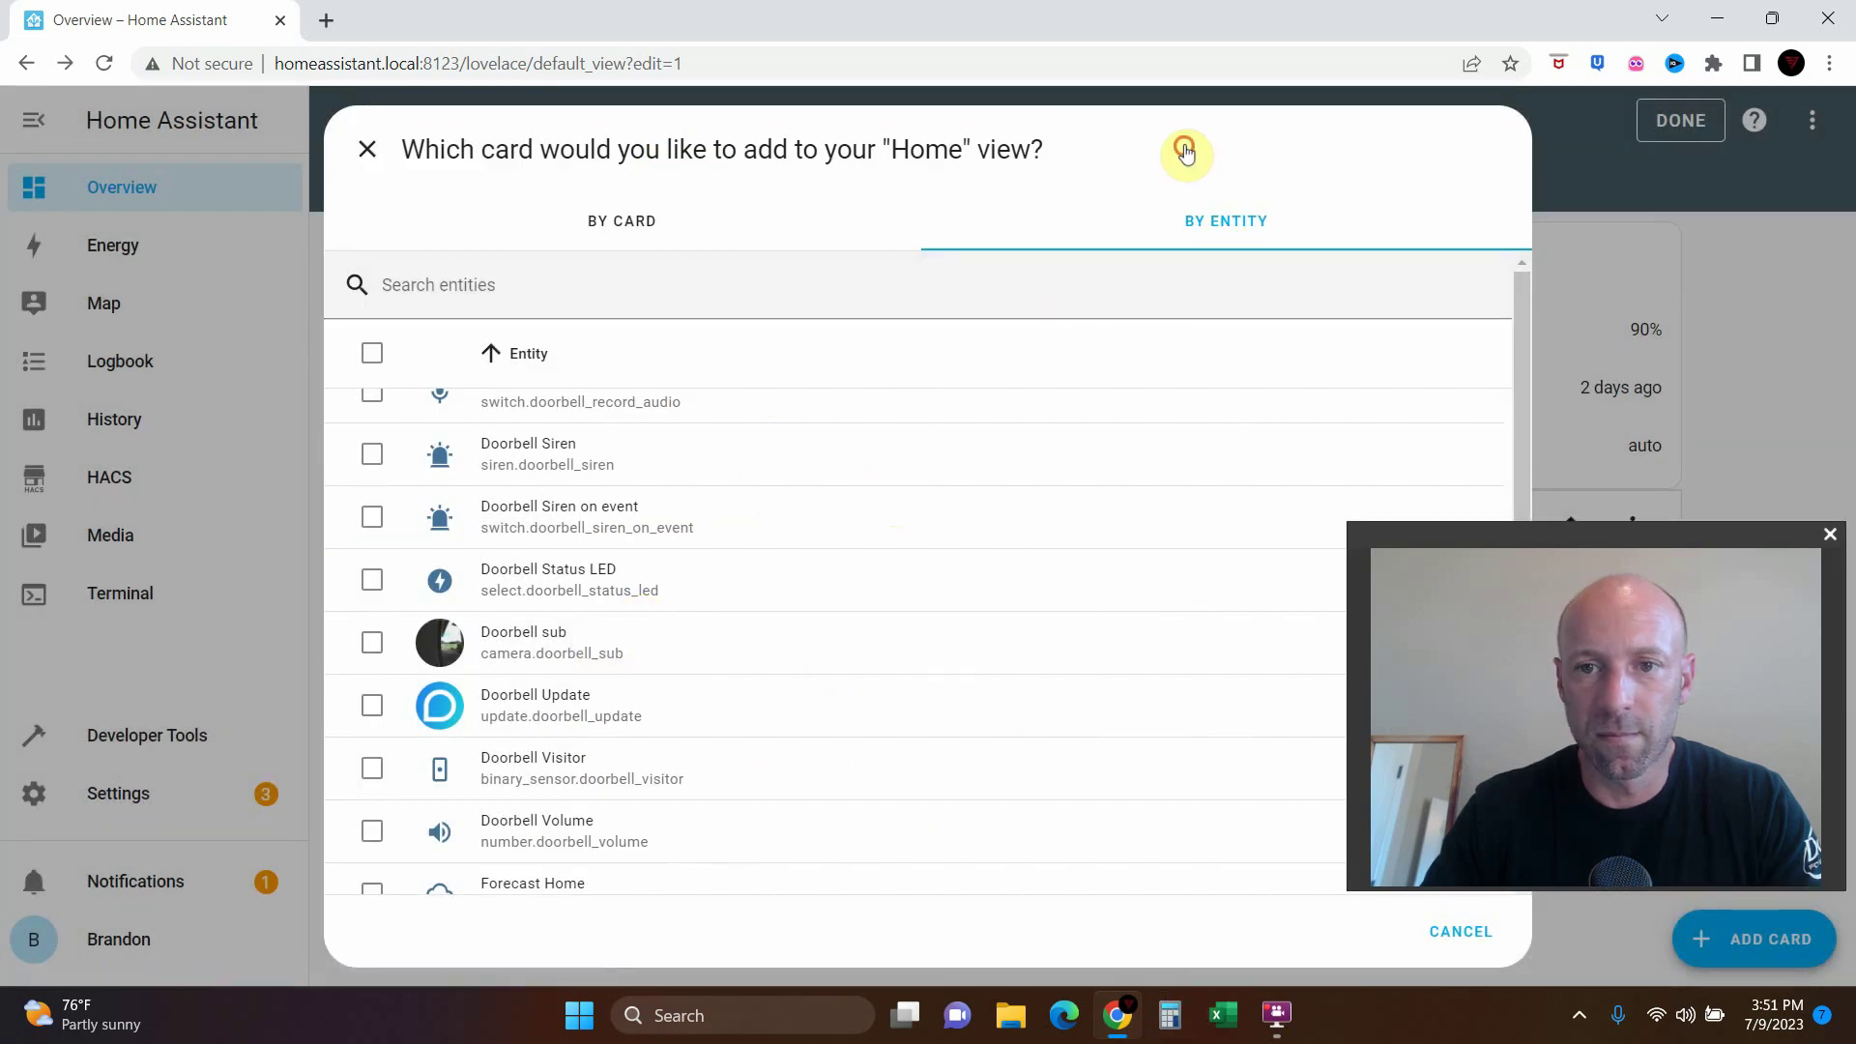
left_click_drag(1185, 145, 1189, 91)
left_click_drag(1386, 534, 1353, 583)
- Tick the Doorbell sub camera in the entity list and continue
left_click(381, 645)
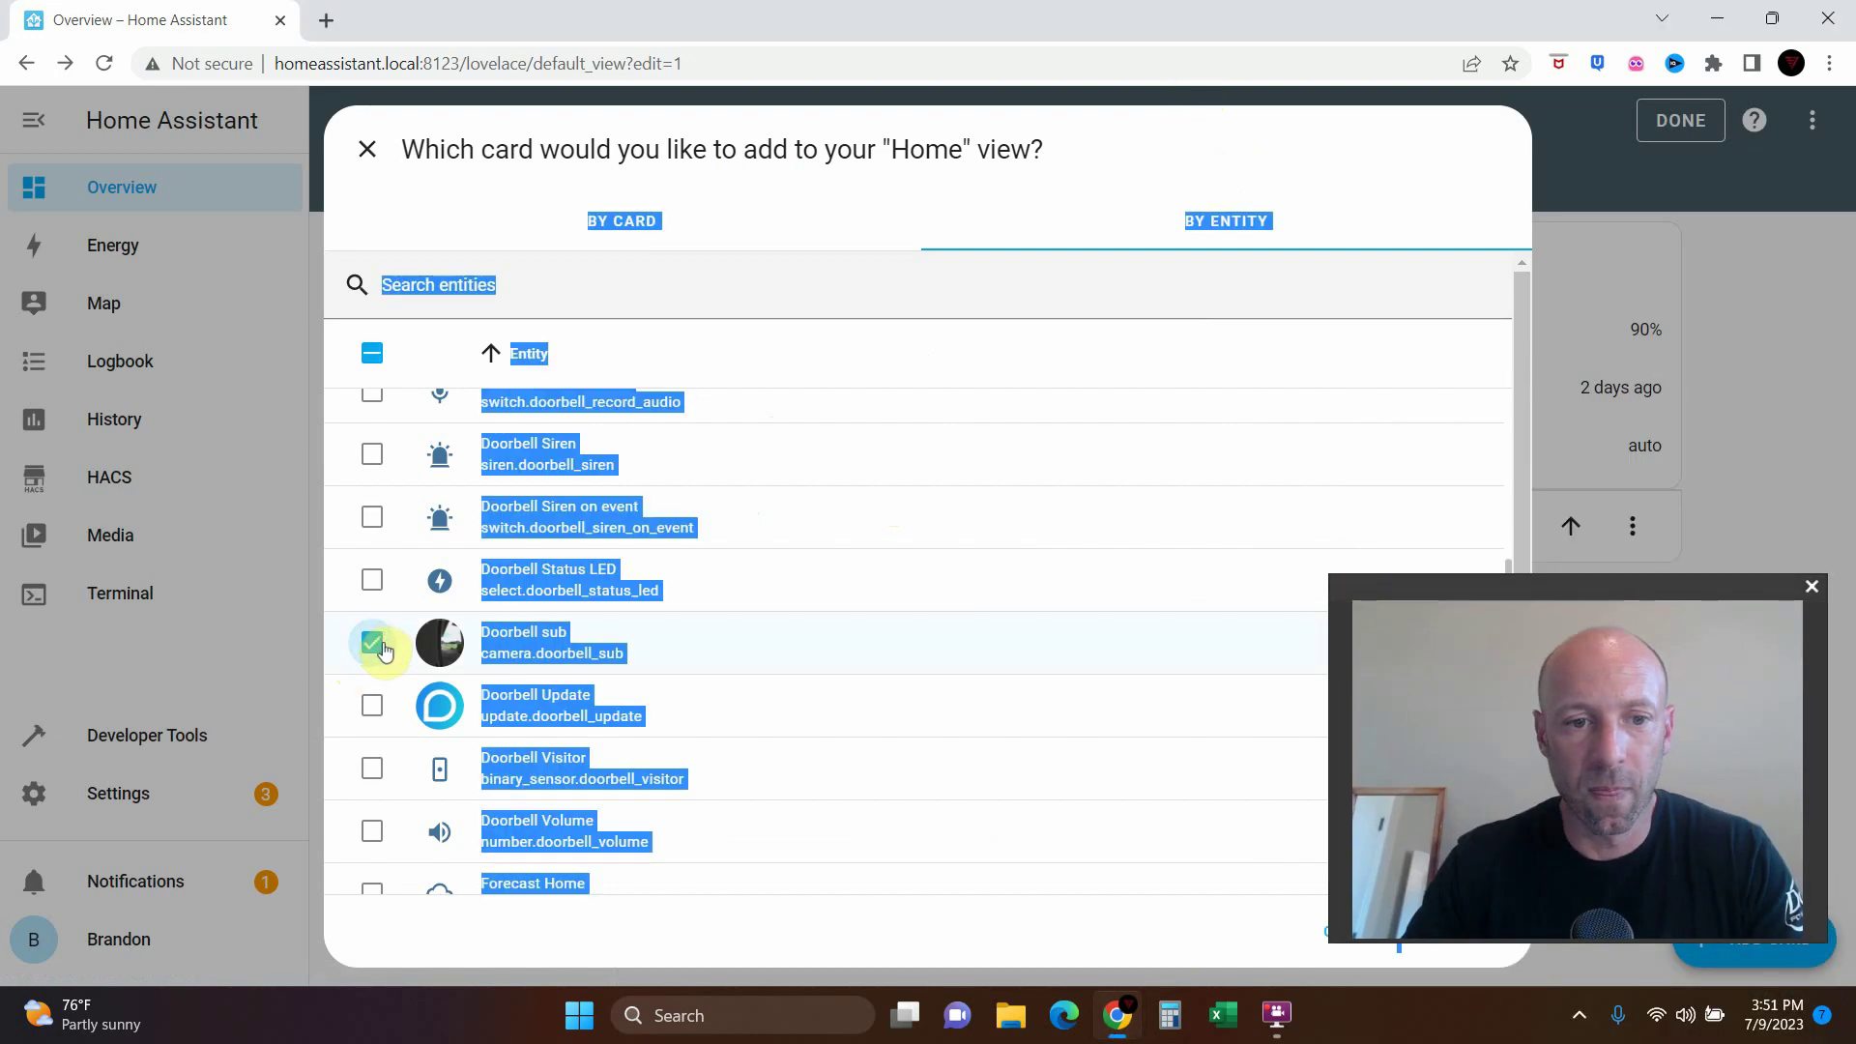
scroll(773, 473, "up", 5)
left_click(861, 261)
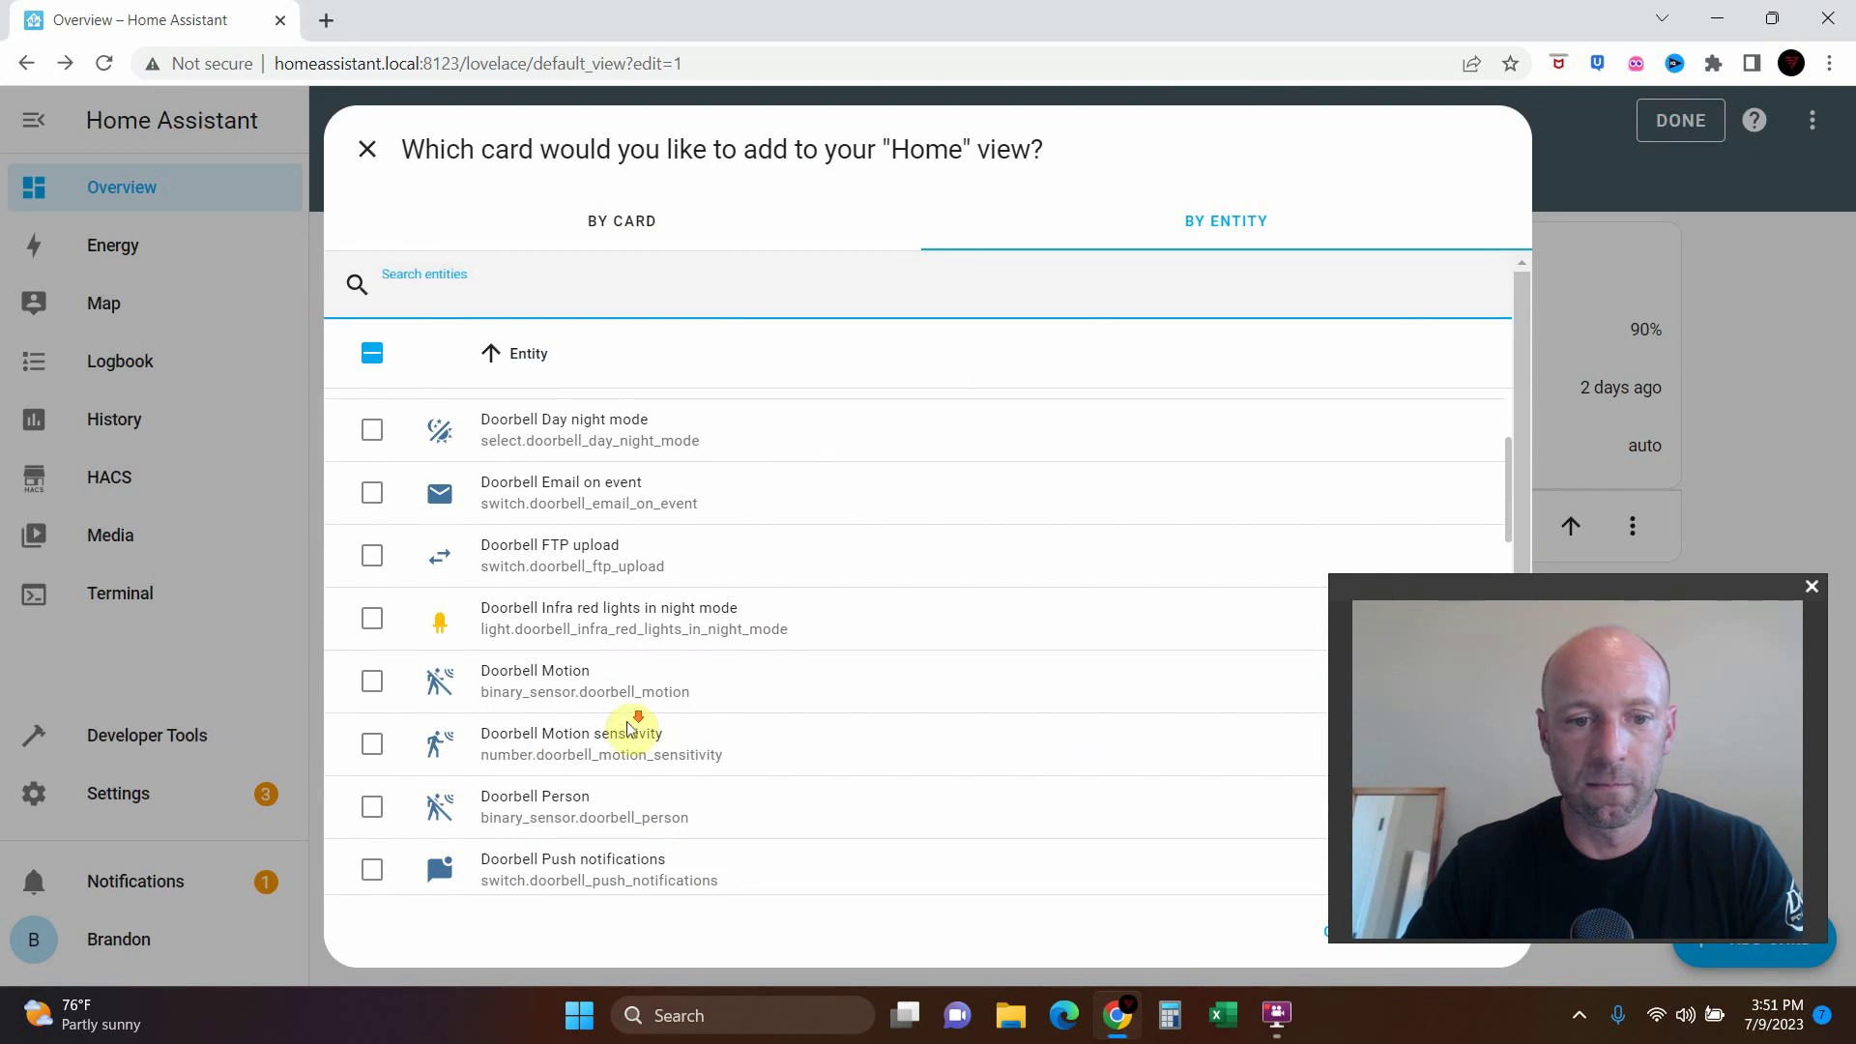
scroll(634, 725, "down", 4)
scroll(754, 730, "up", 1)
scroll(875, 725, "down", 15)
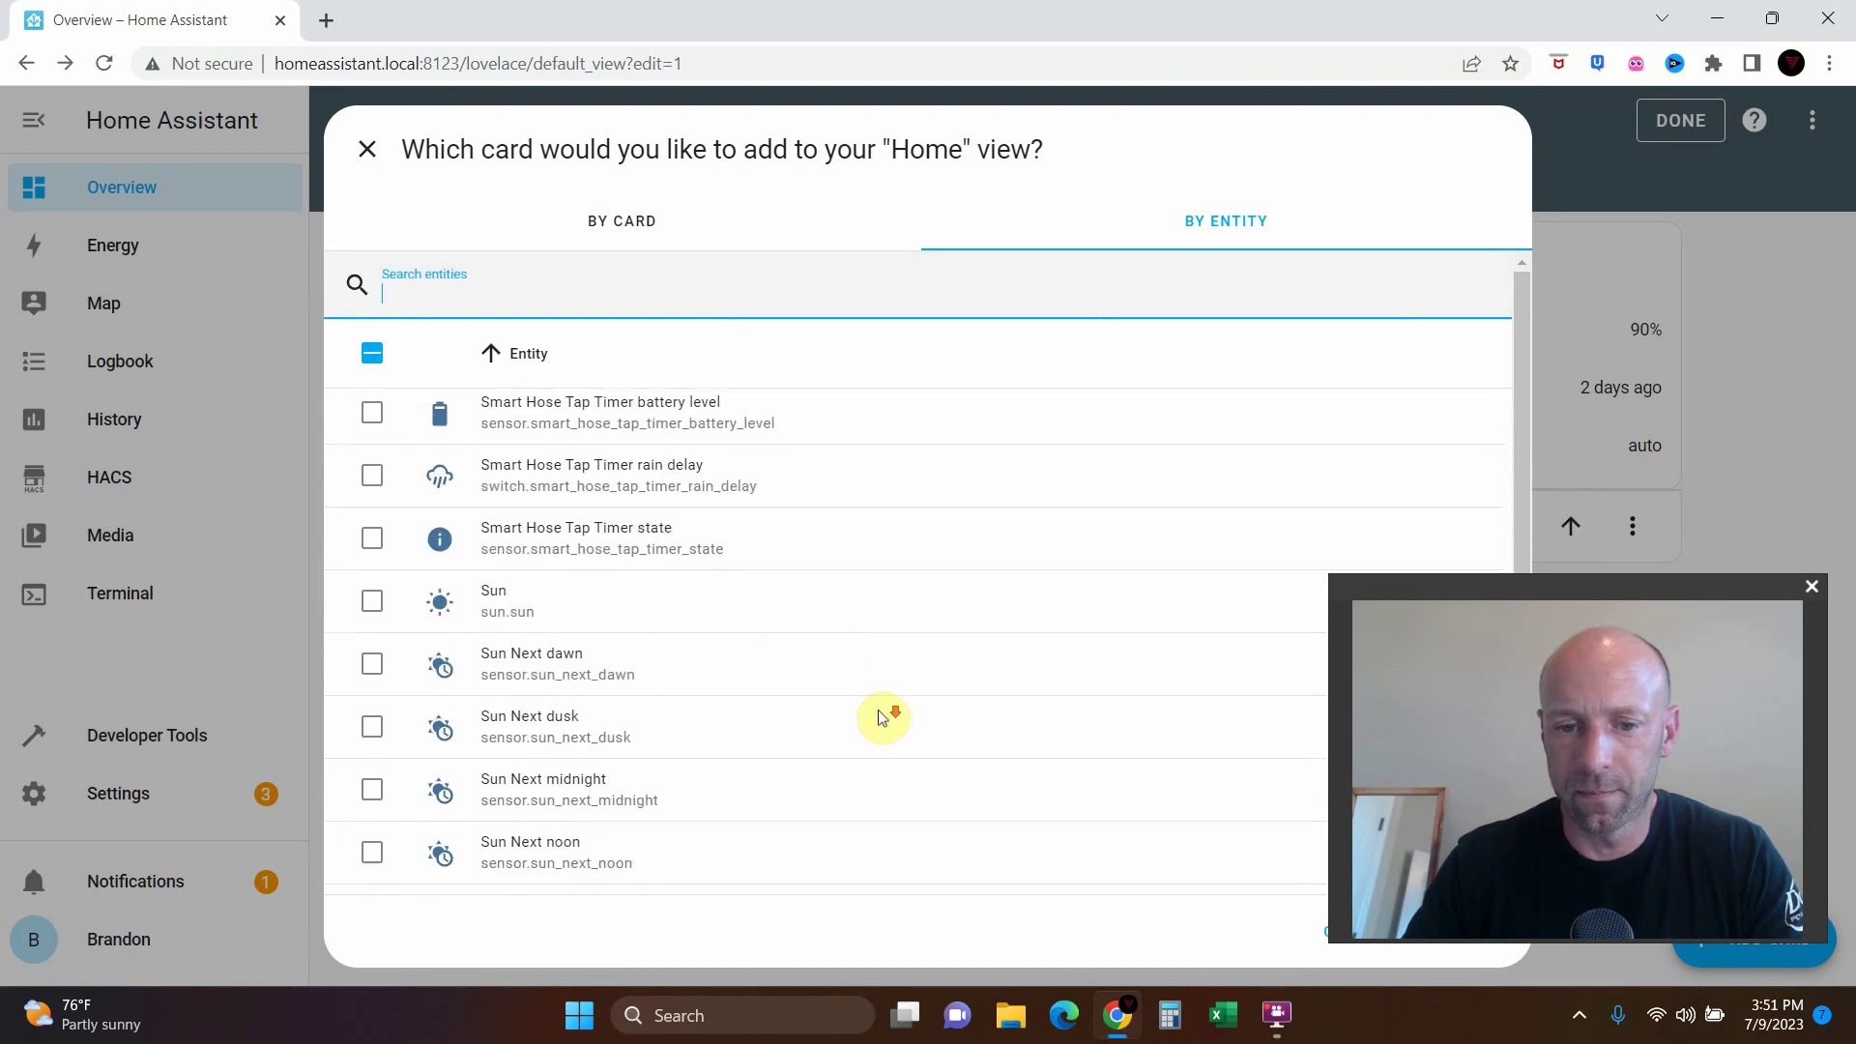
scroll(913, 736, "down", 1)
left_click_drag(1479, 618, 1457, 395)
left_click(1452, 931)
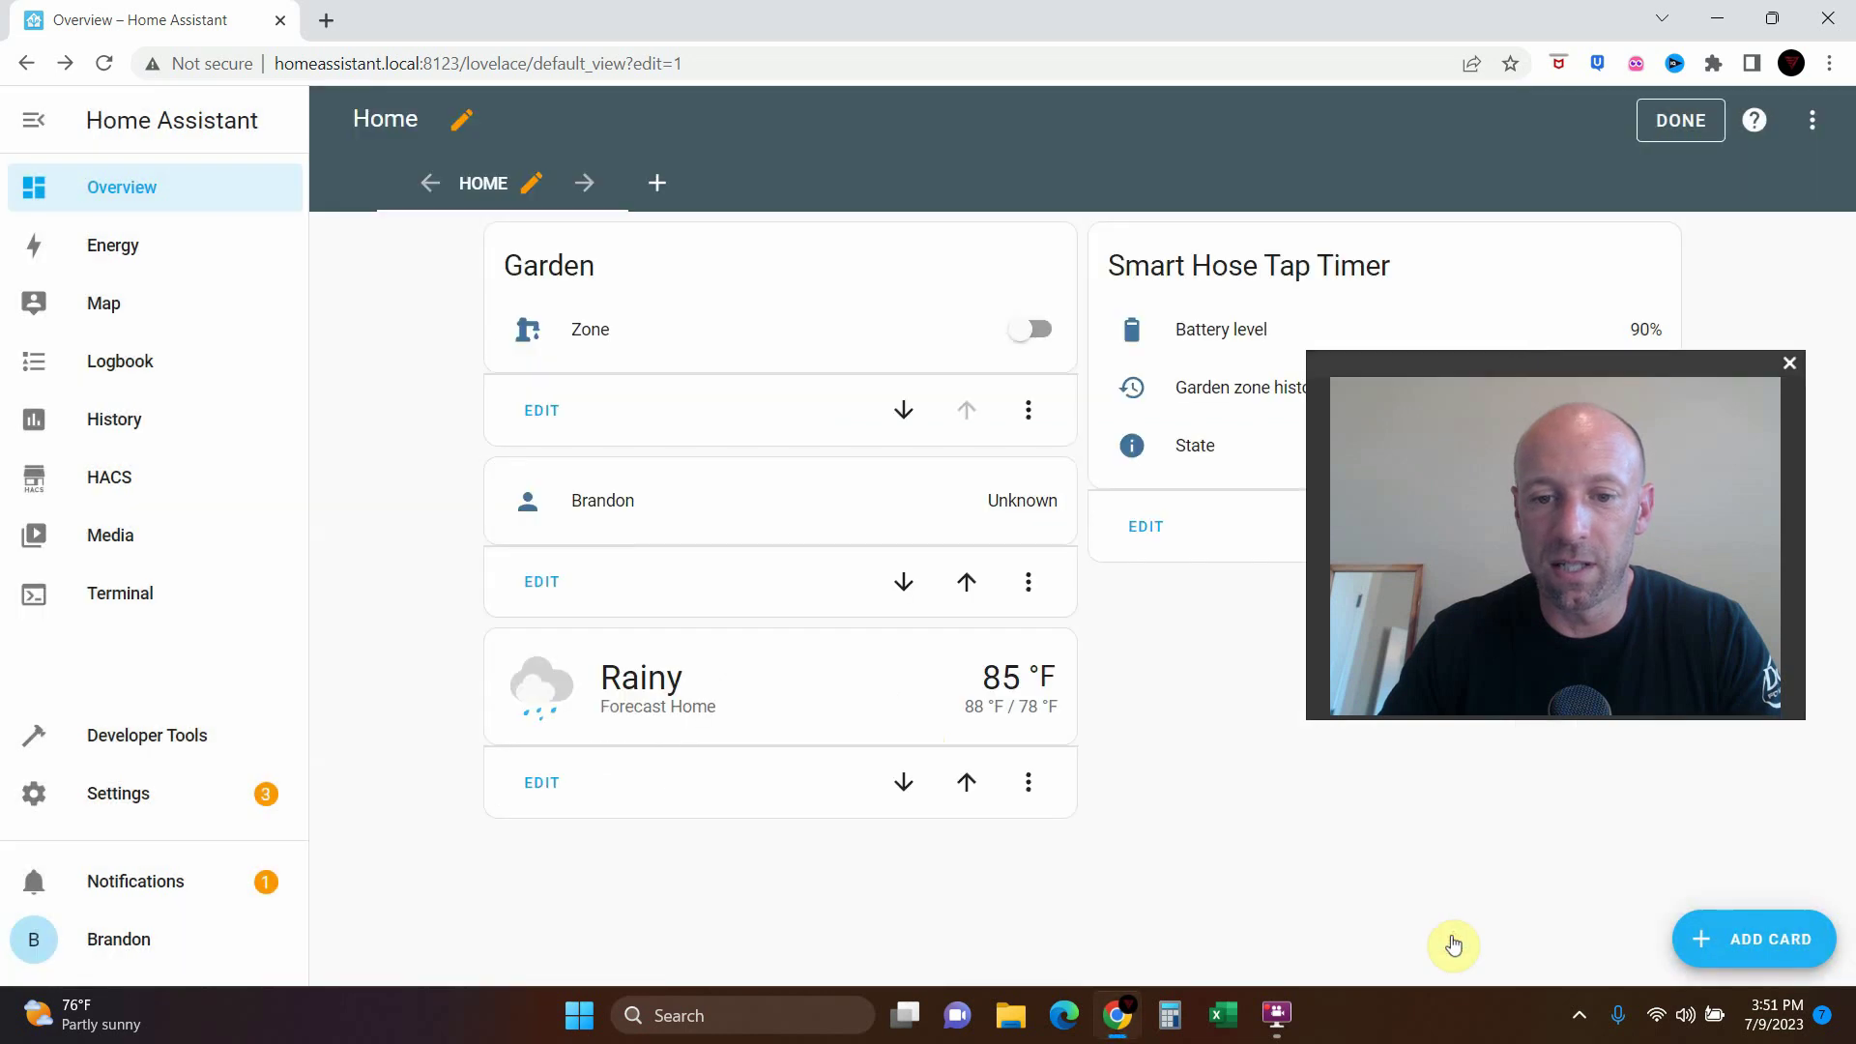
- Add the suggested Doorbell sub camera card to the Home dashboard and exit edit mode
left_click_drag(1395, 354, 1447, 514)
left_click(1784, 938)
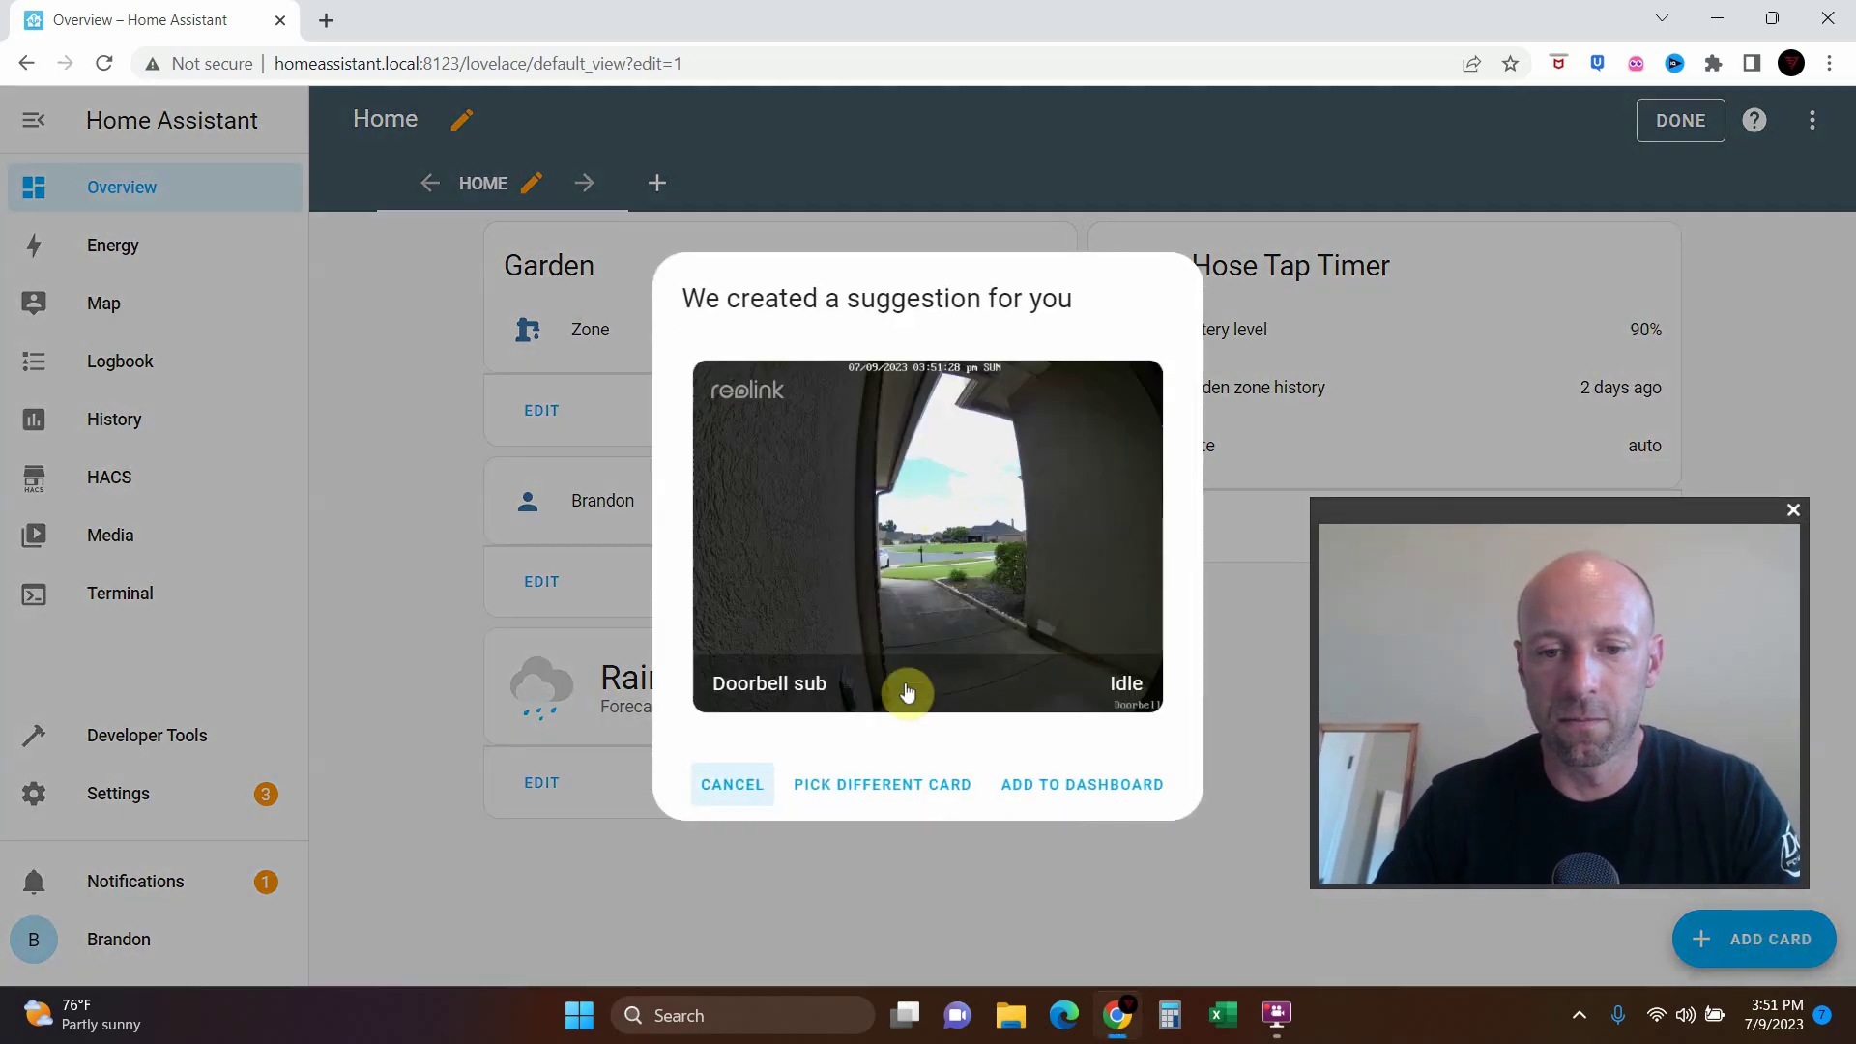
left_click(1108, 784)
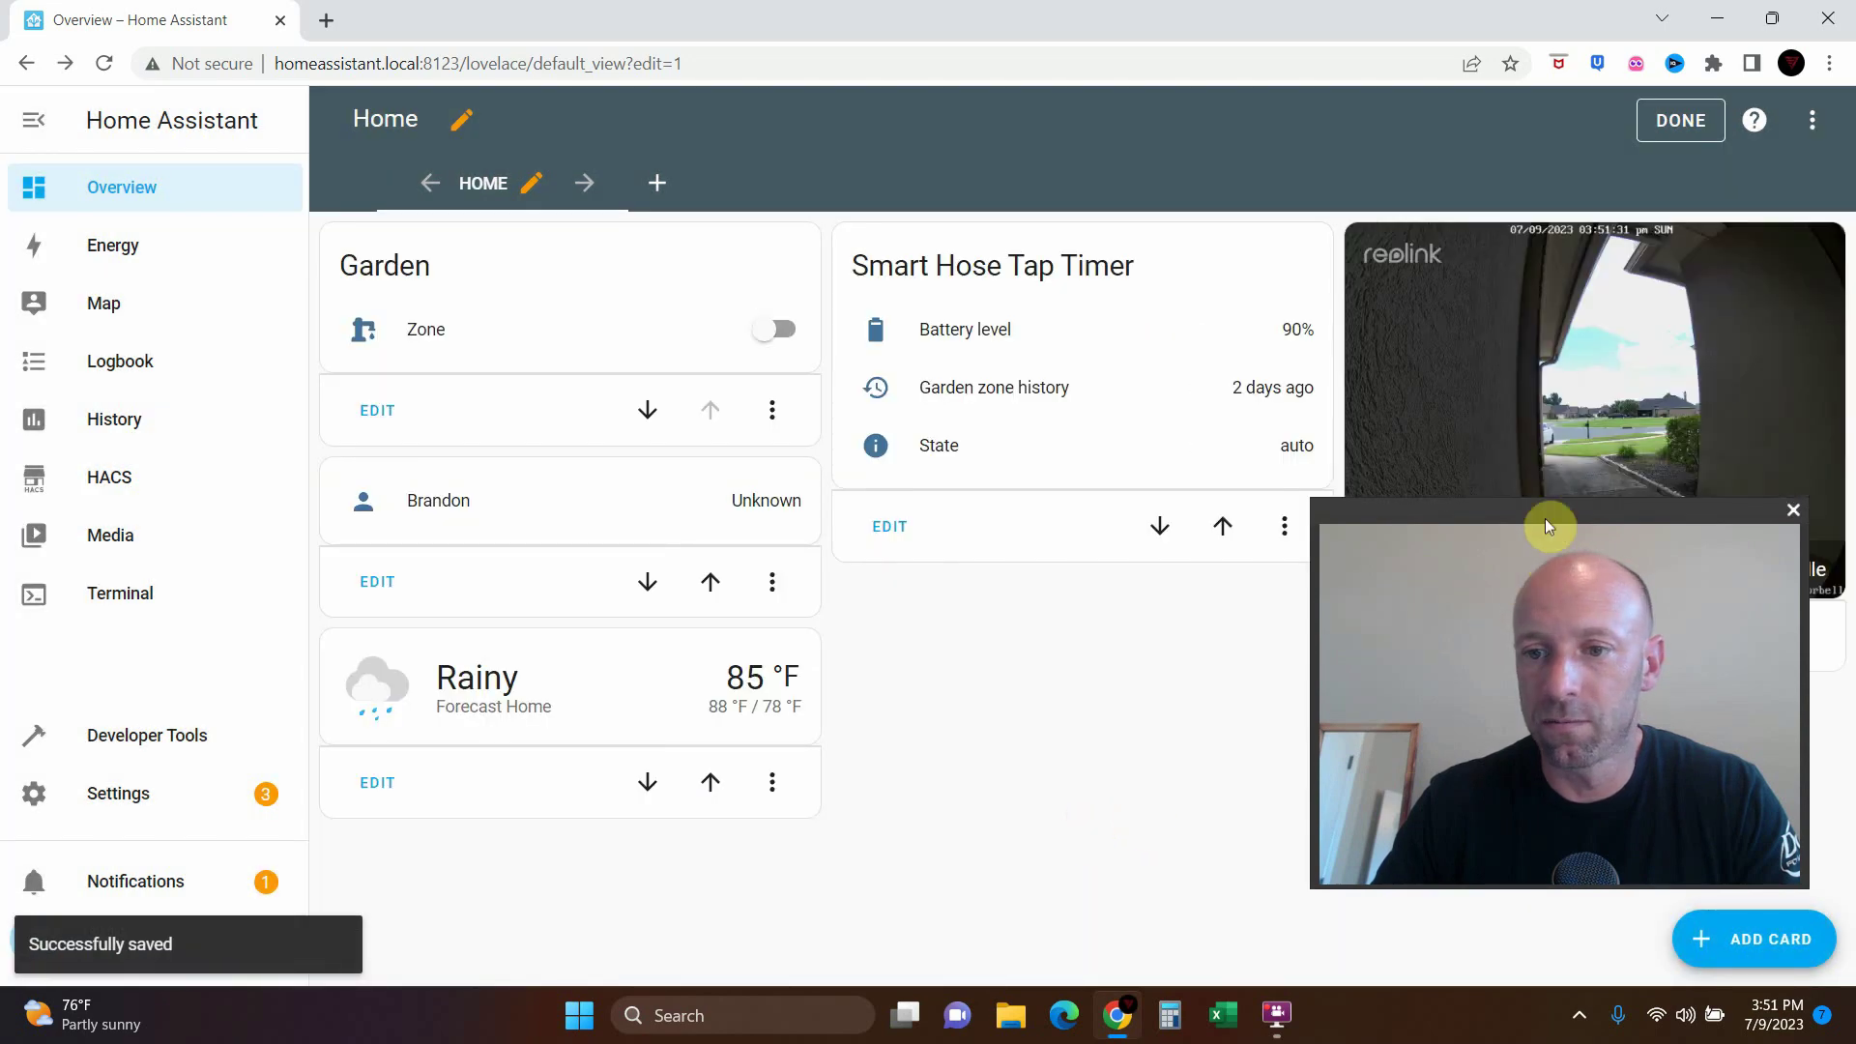
left_click_drag(1546, 519, 791, 440)
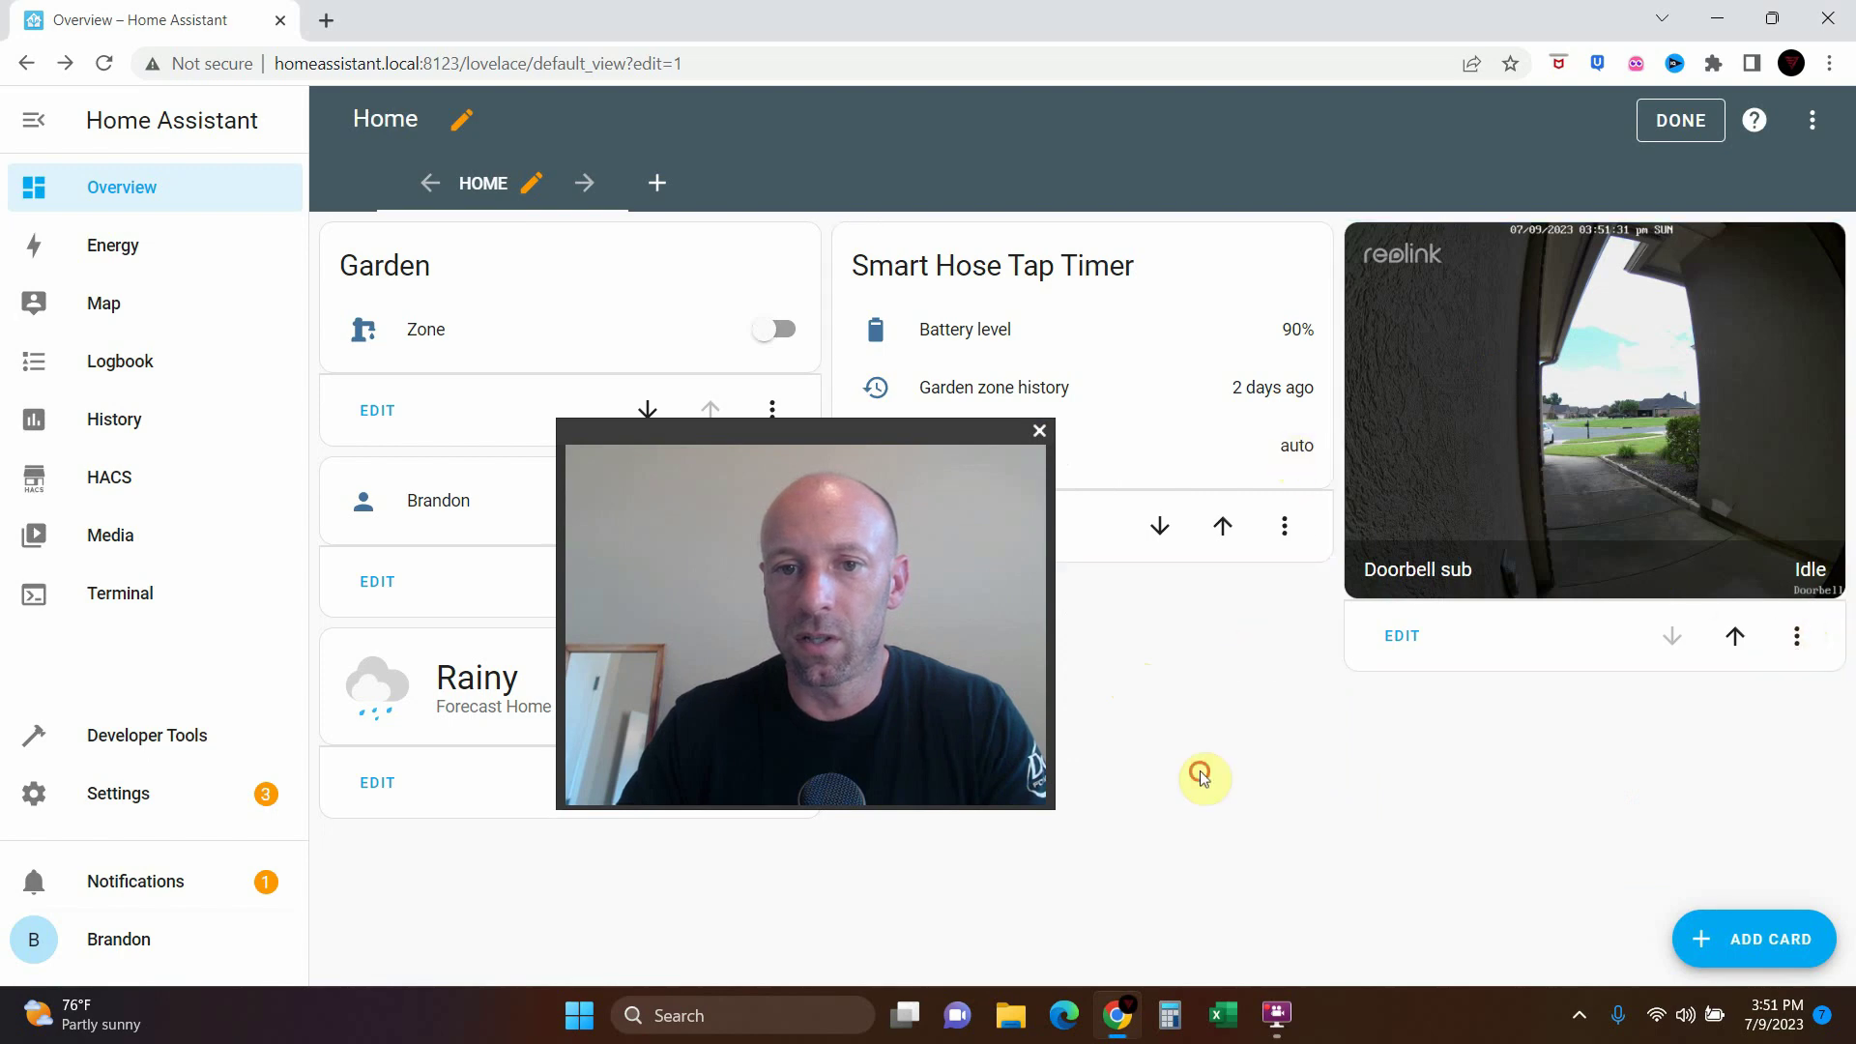
left_click_drag(882, 432, 1166, 593)
left_click(1586, 365)
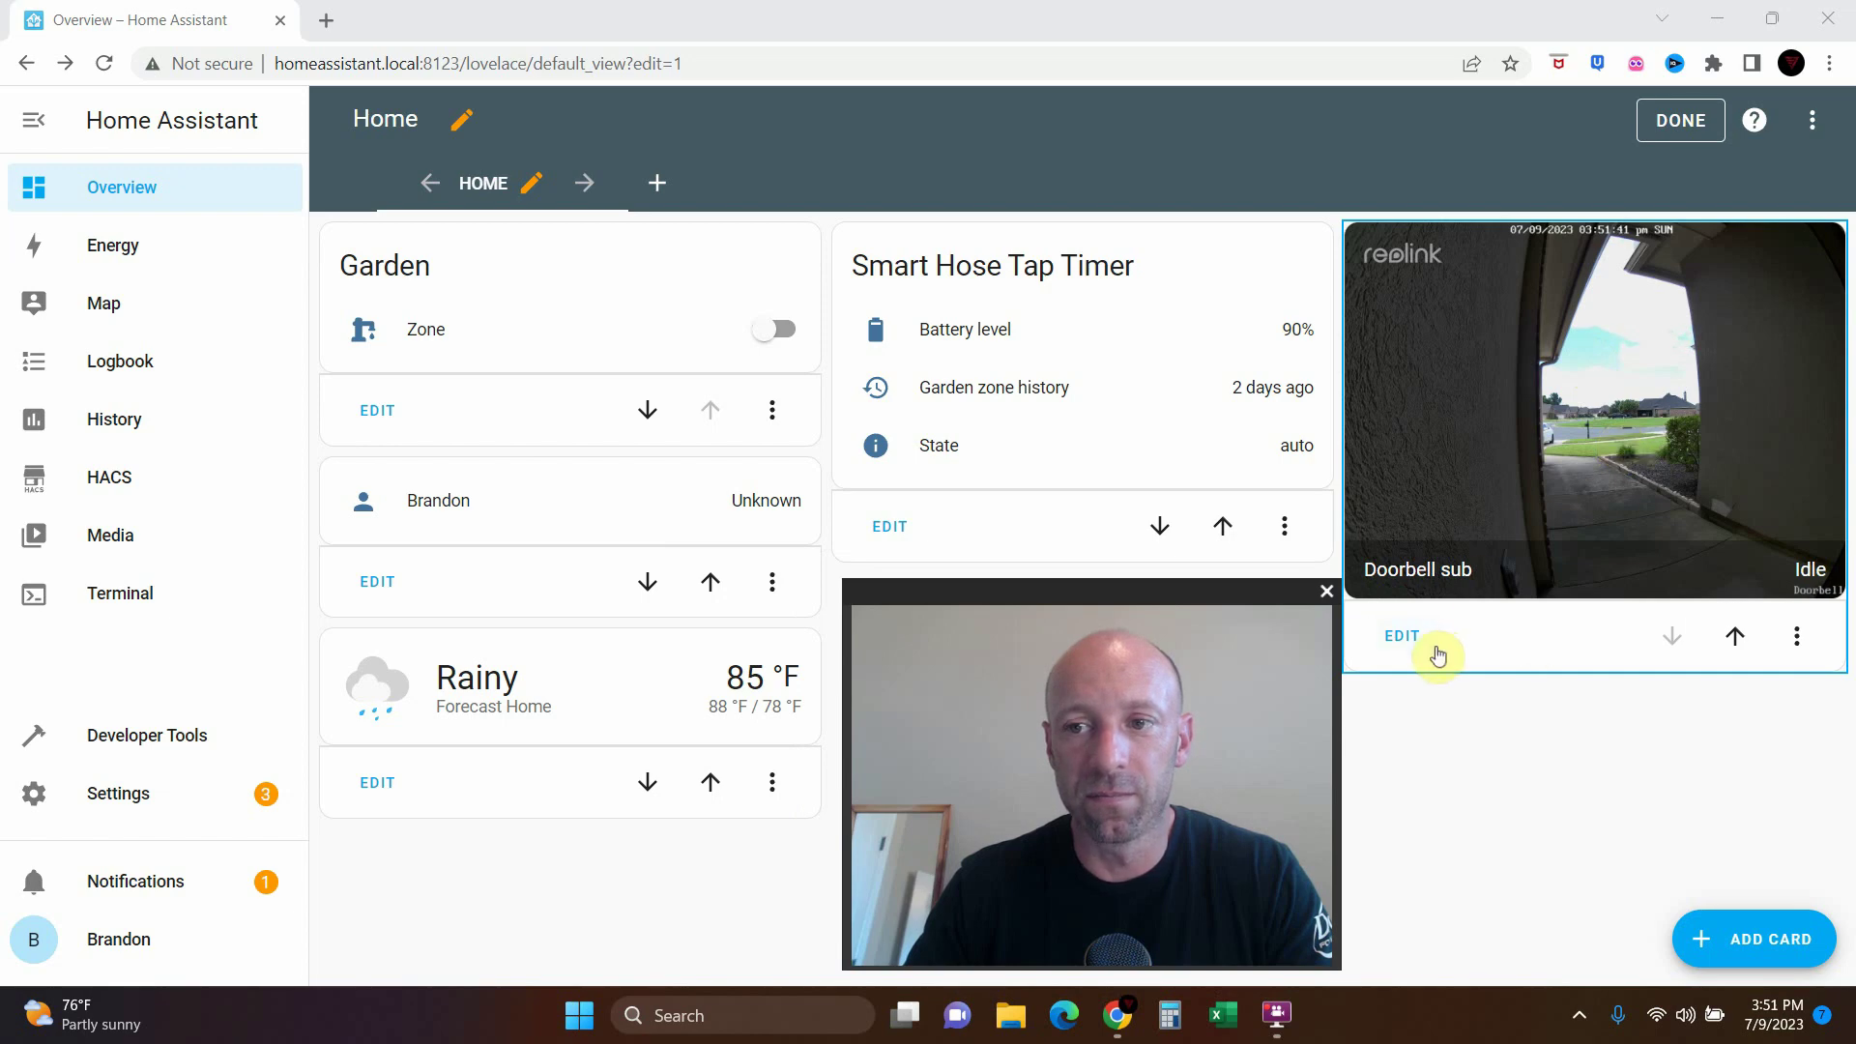
left_click(1673, 124)
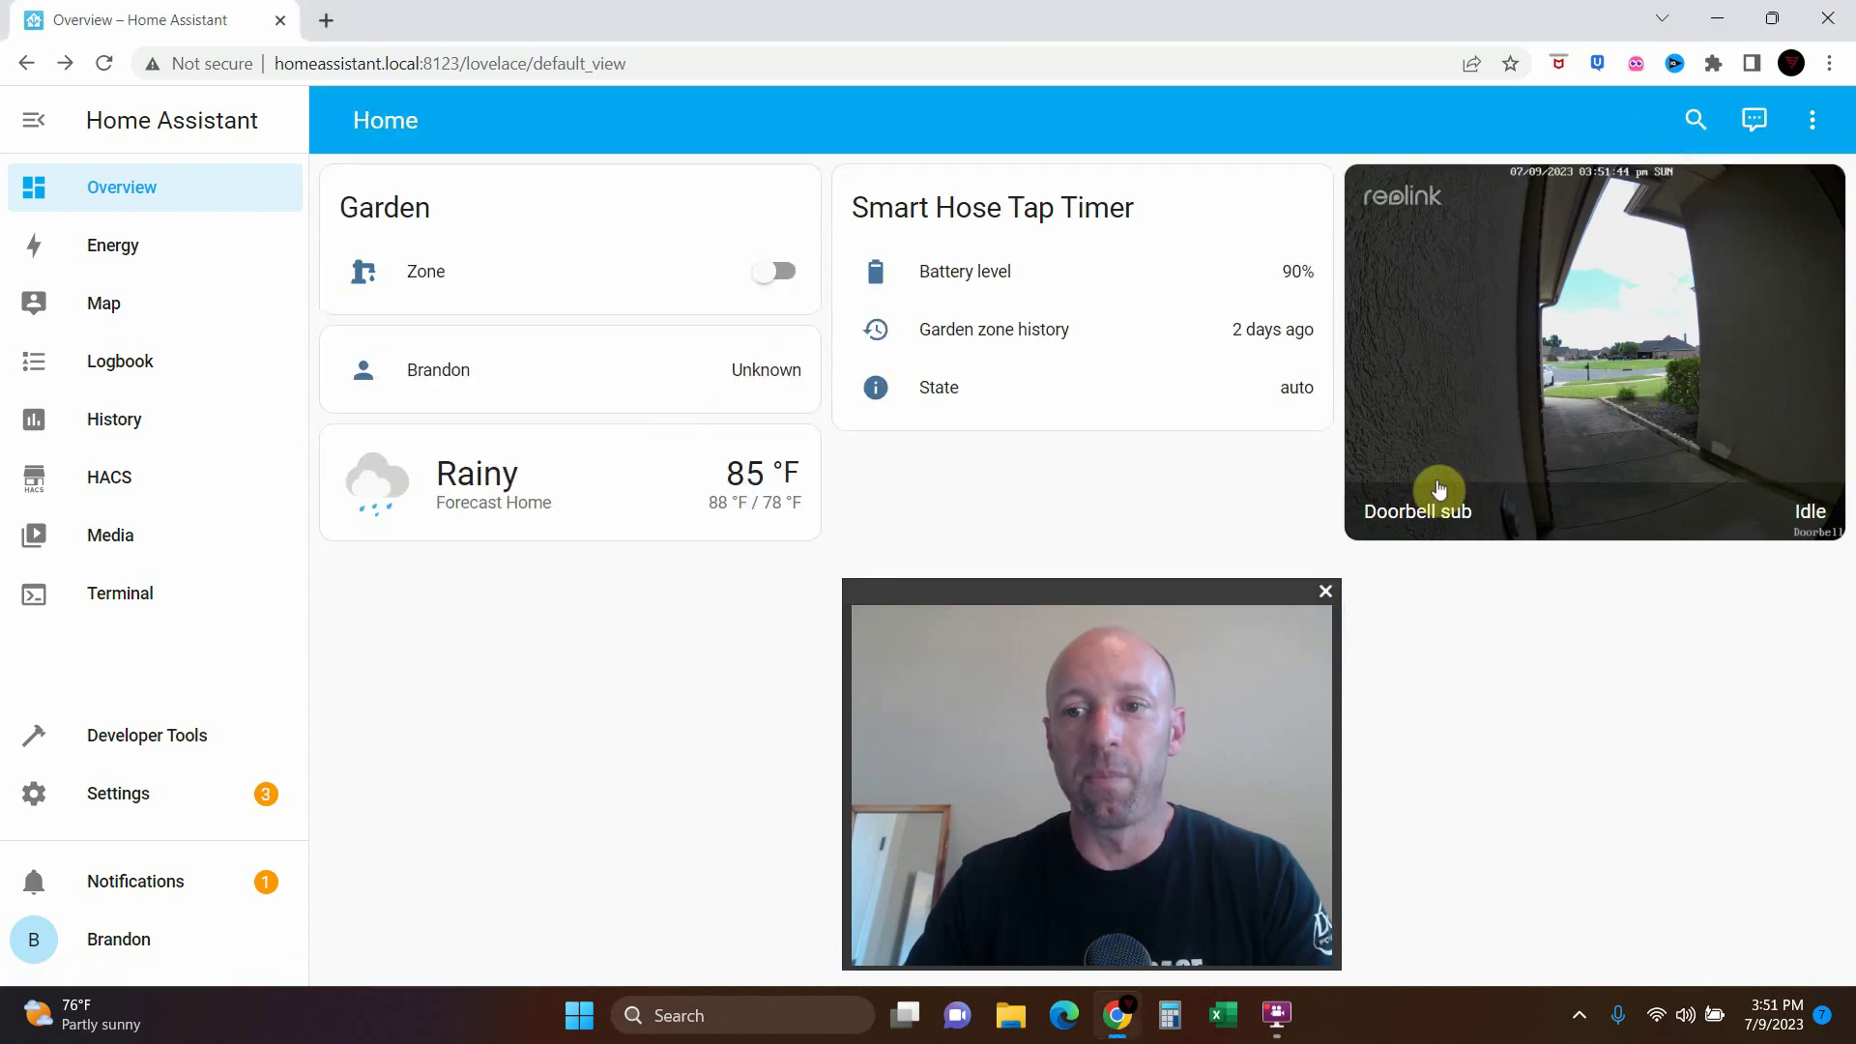